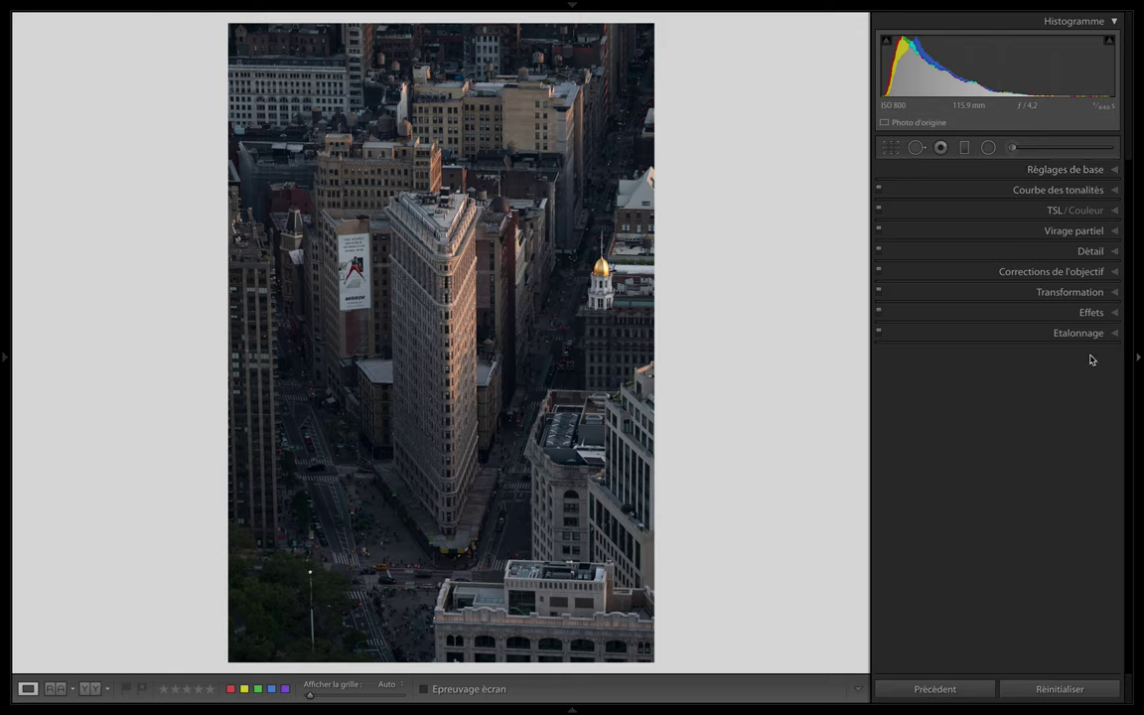
# - Straighten the Flatiron's converging edges with Guided Upright, using left and right vertical guides
pyautogui.click(1102, 292)
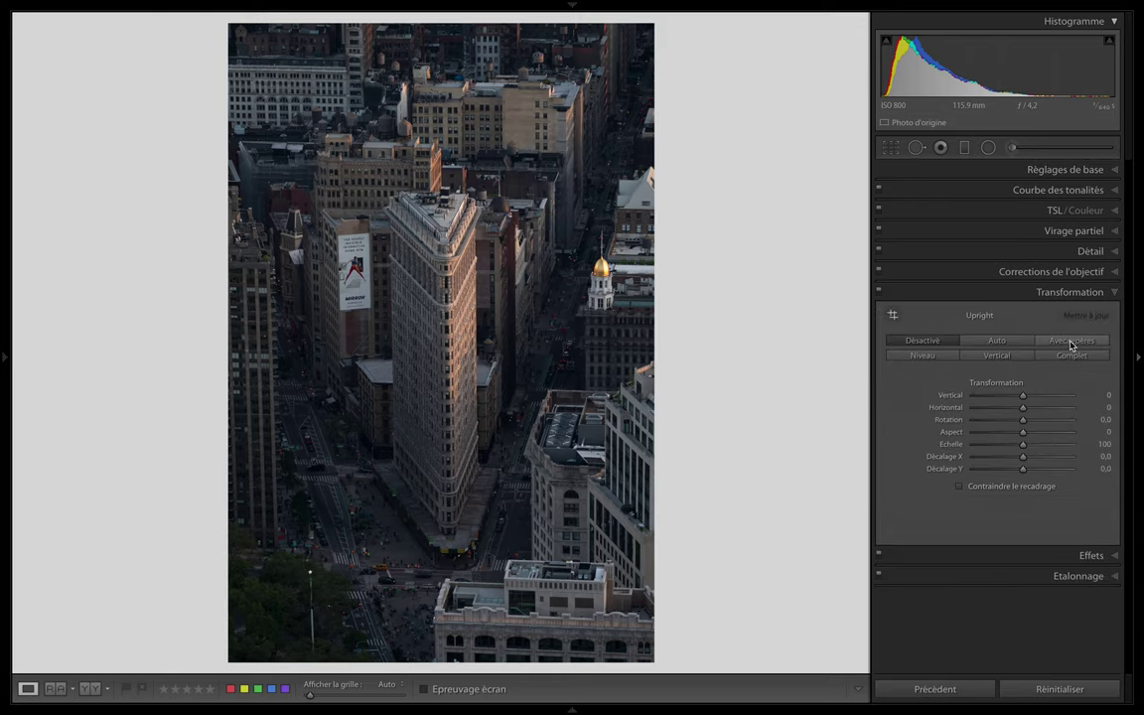
pyautogui.click(1071, 340)
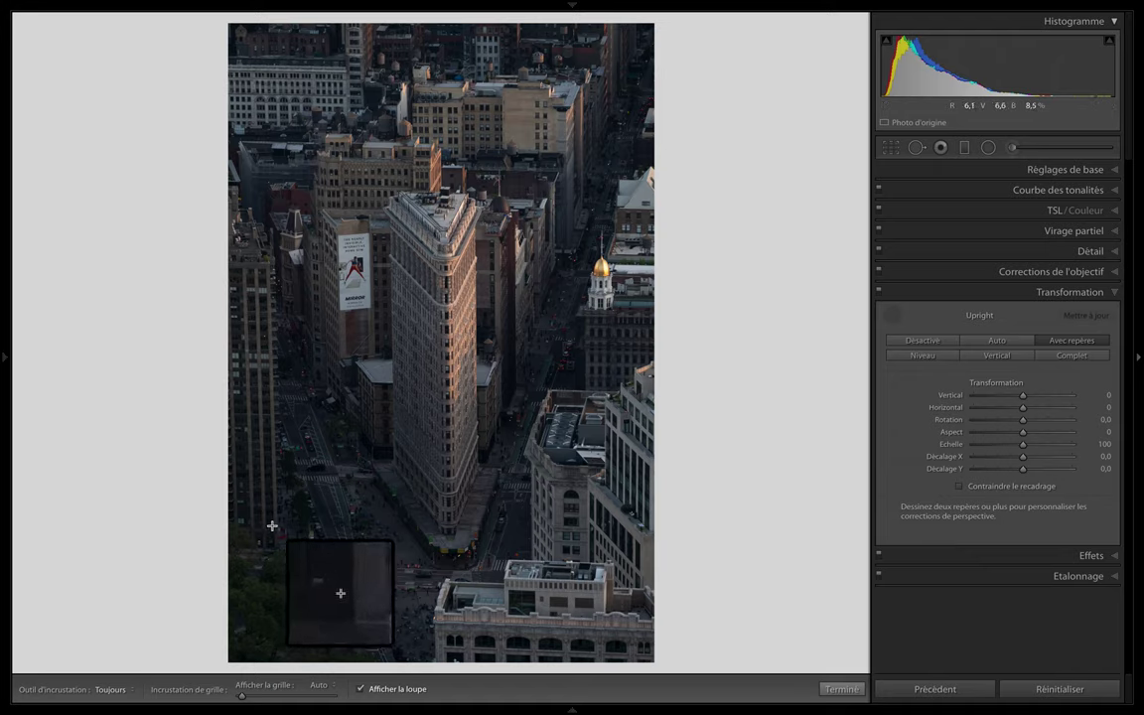
pyautogui.moveTo(273, 524); pyautogui.dragTo(265, 275)
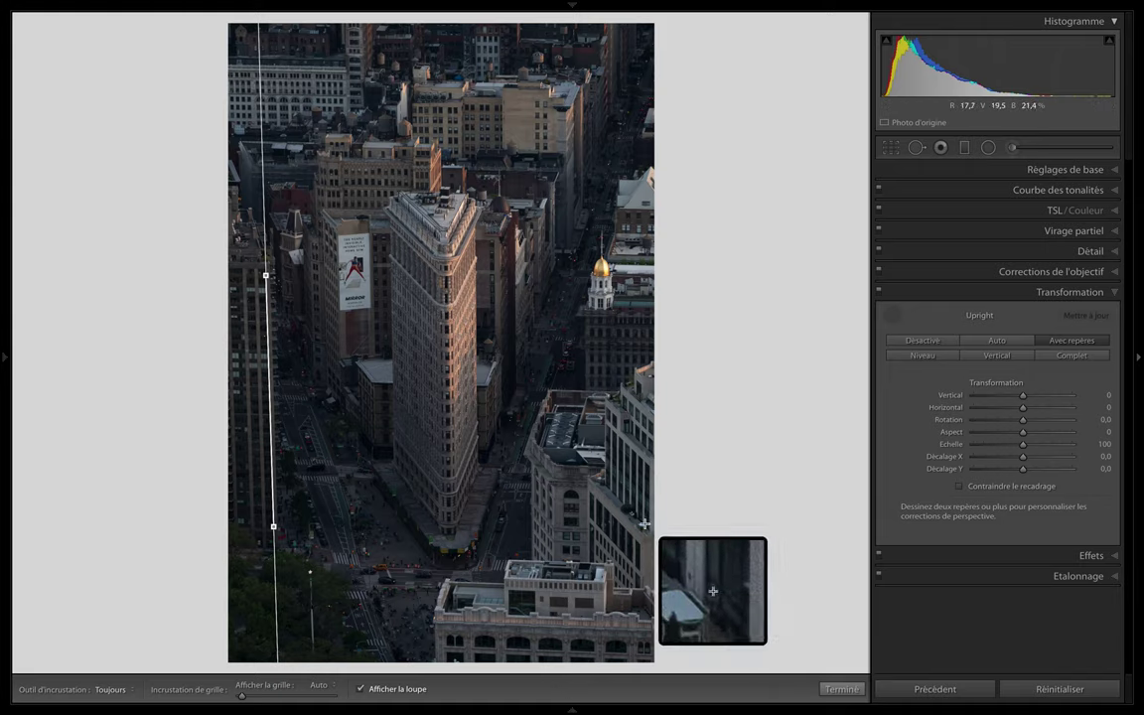
pyautogui.moveTo(643, 524); pyautogui.dragTo(644, 462)
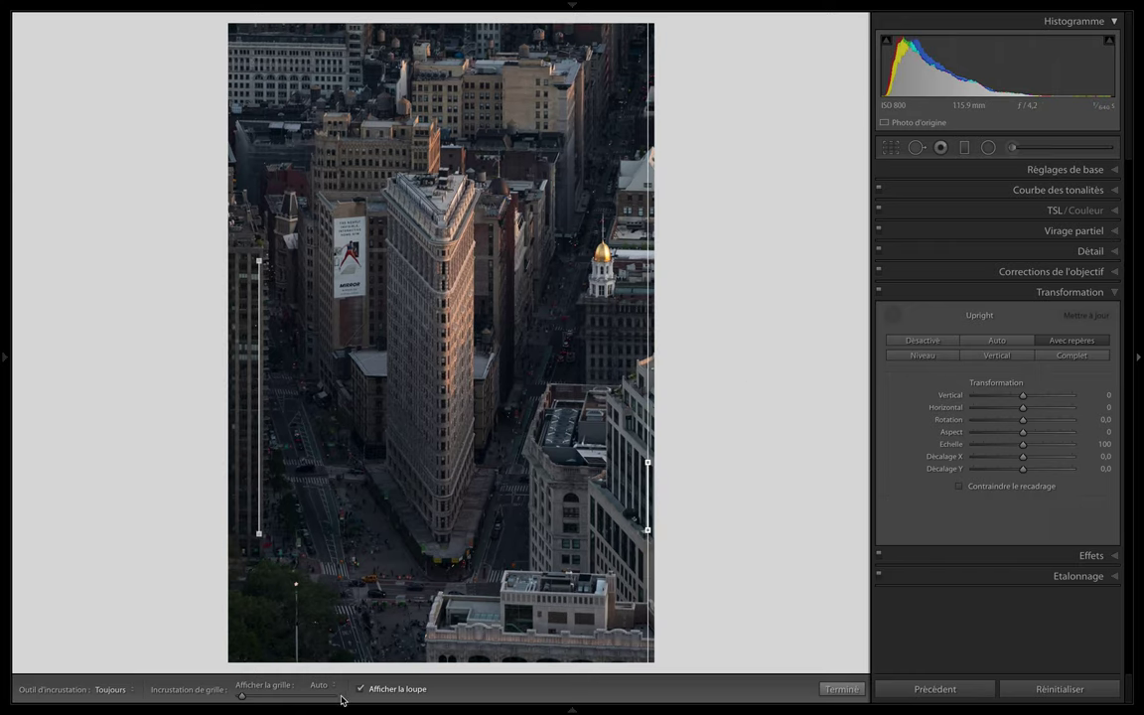
pyautogui.click(243, 695)
pyautogui.click(892, 315)
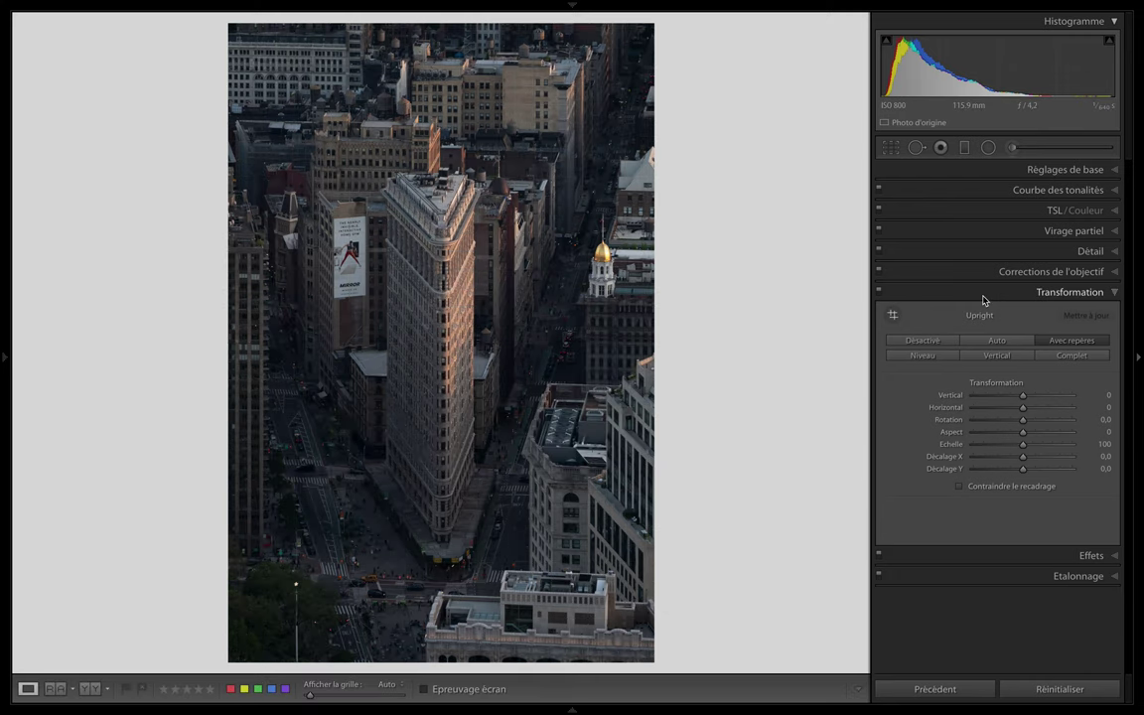
# - Set the crop aspect ratio to 4 x 5 / 8 x 10
pyautogui.click(1110, 291)
pyautogui.click(892, 148)
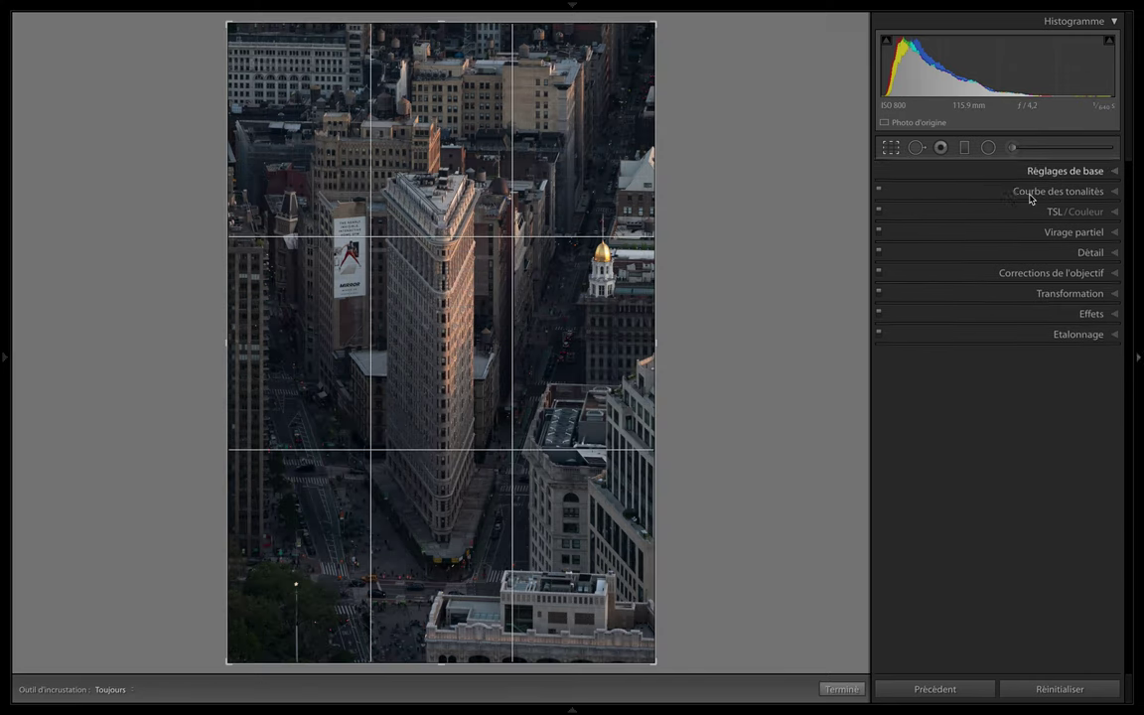
pyautogui.click(1077, 195)
pyautogui.click(1083, 230)
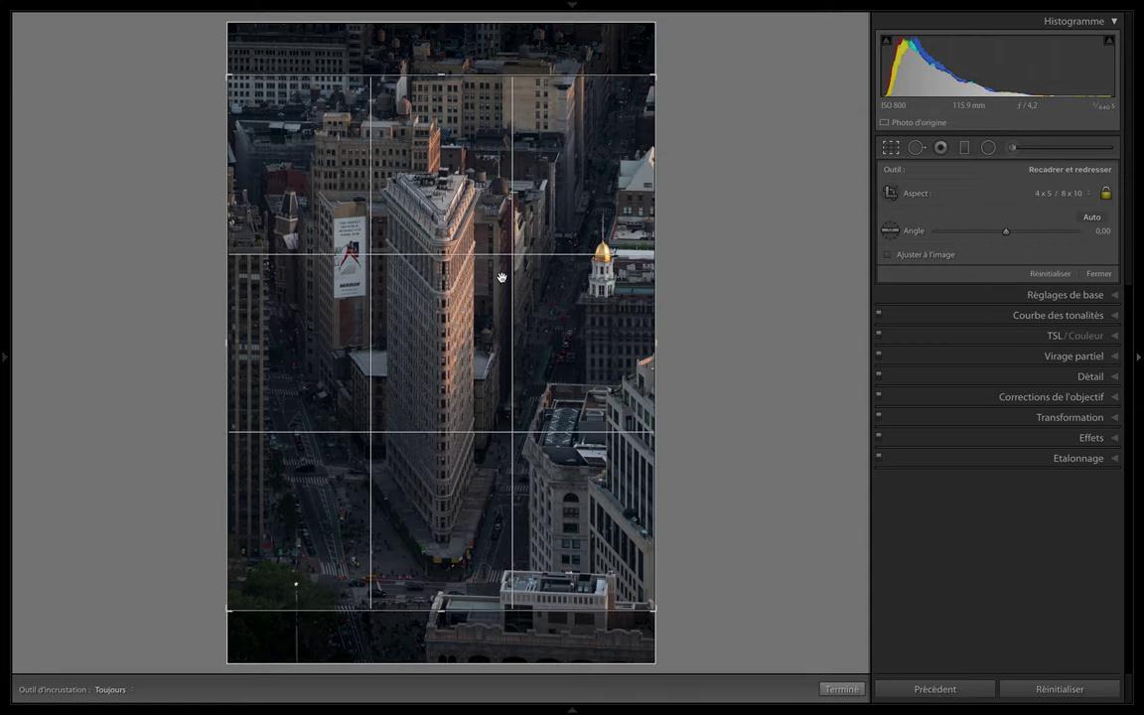
# - Frame the portrait crop tightly around the Flatiron Building and apply it
pyautogui.moveTo(431, 323)
pyautogui.mouseDown()
pyautogui.moveTo(479, 362)
pyautogui.moveTo(478, 350)
pyautogui.mouseUp()
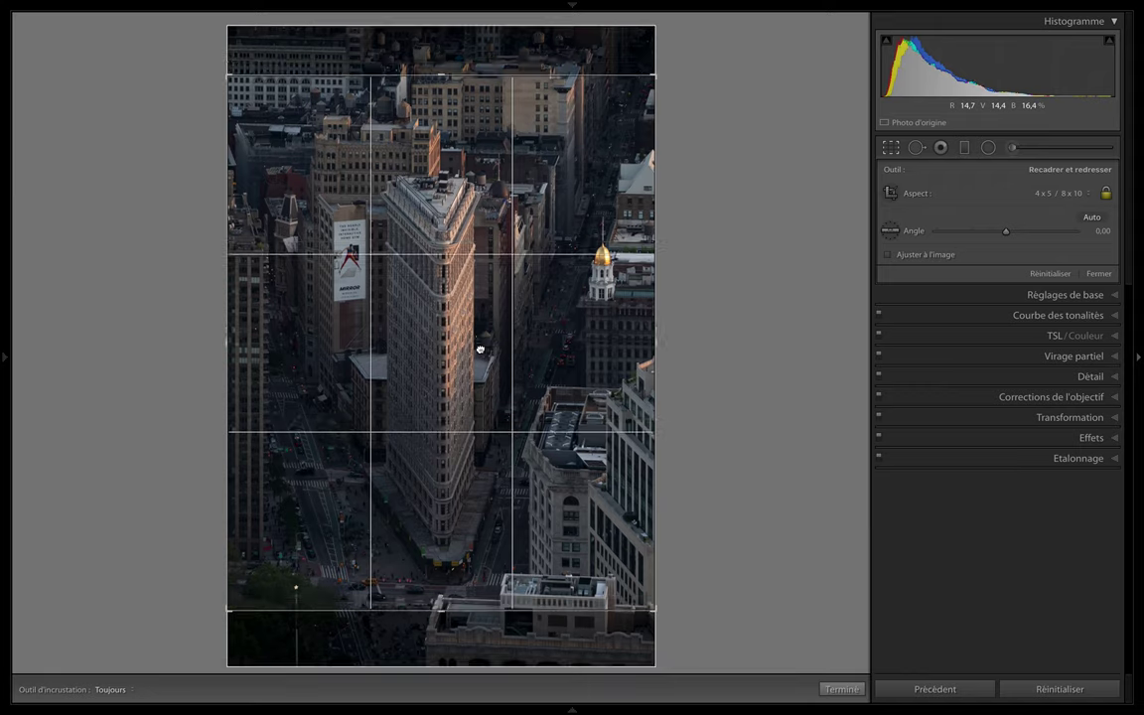
pyautogui.moveTo(230, 77); pyautogui.dragTo(259, 106)
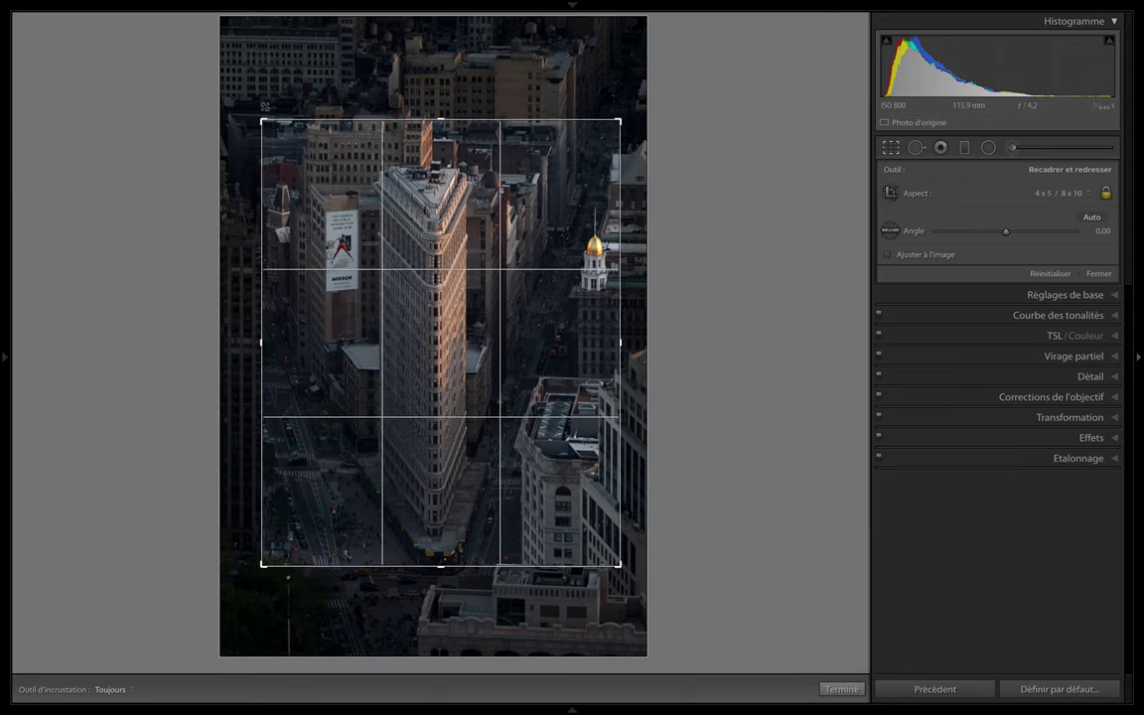
pyautogui.moveTo(375, 196); pyautogui.dragTo(387, 208)
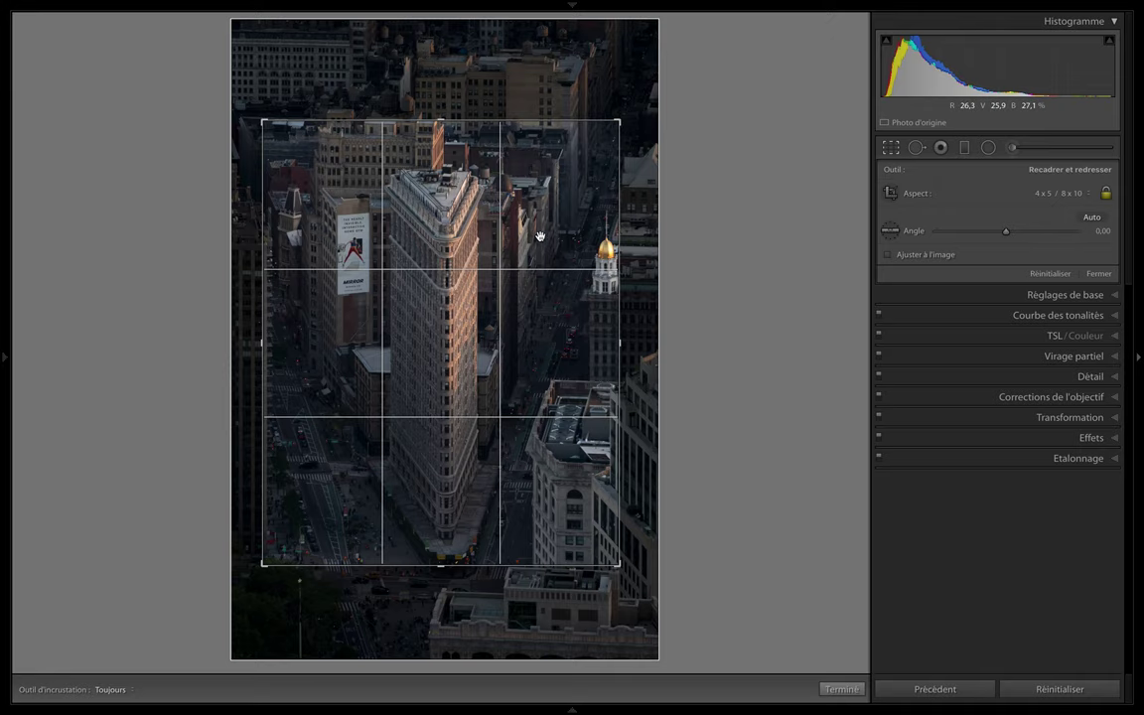
pyautogui.moveTo(539, 233); pyautogui.dragTo(541, 229)
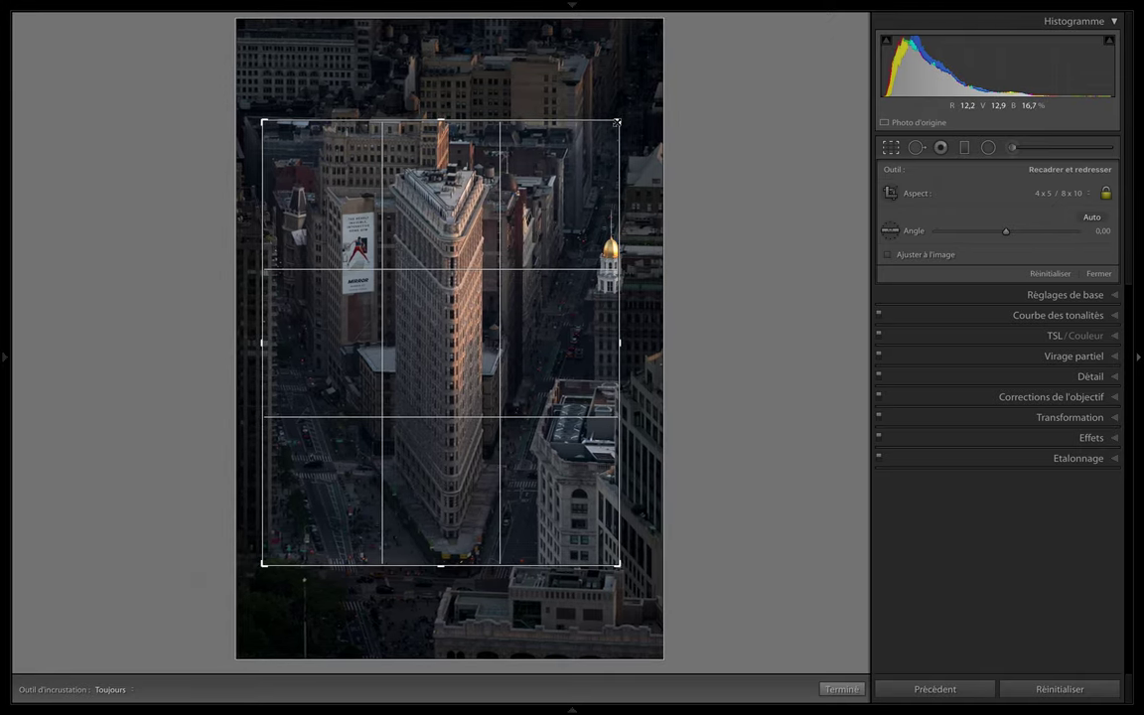
pyautogui.moveTo(616, 122); pyautogui.dragTo(623, 117)
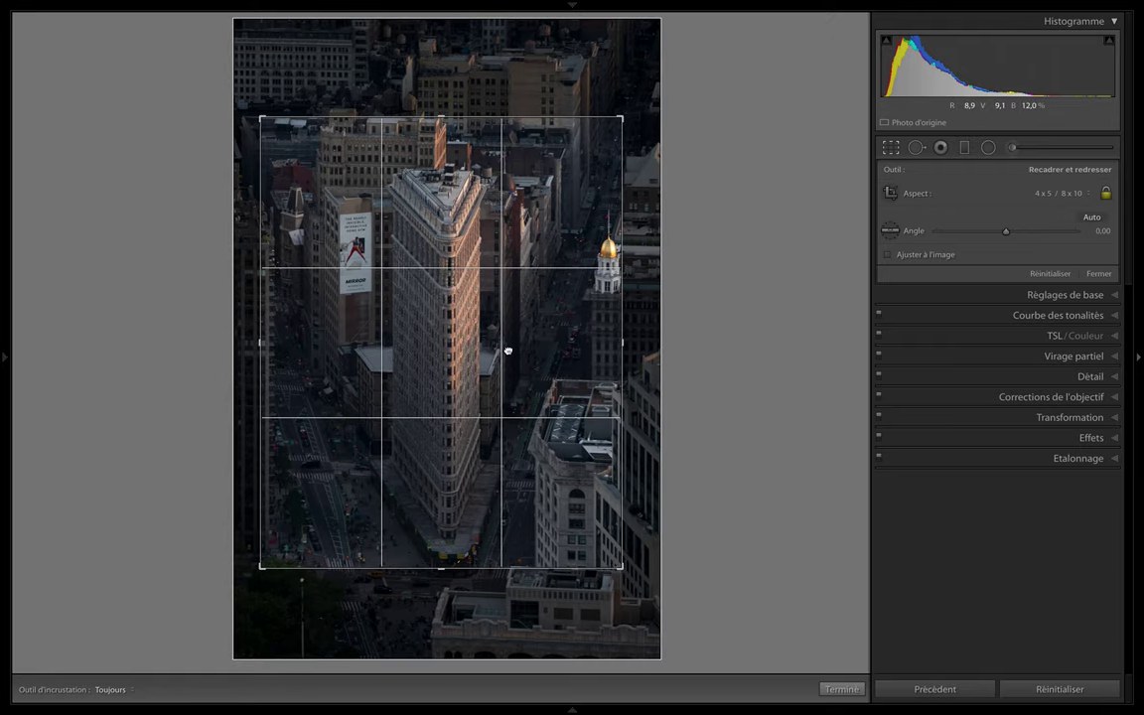
pyautogui.moveTo(509, 350); pyautogui.dragTo(512, 350)
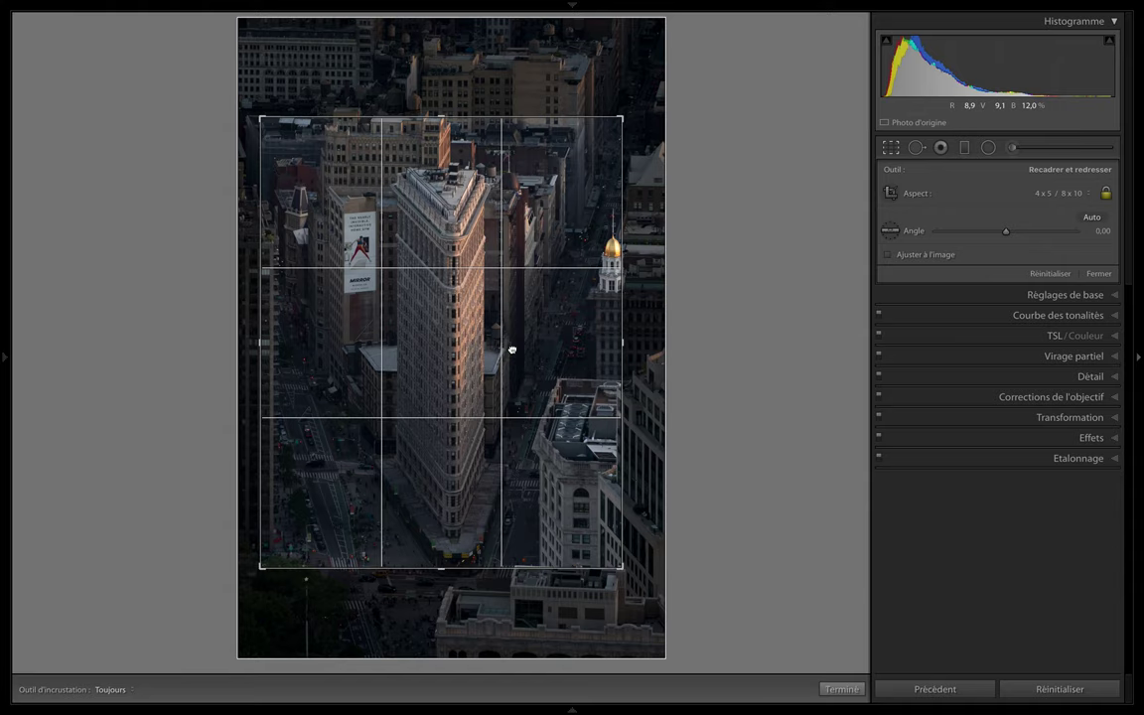
pyautogui.moveTo(511, 350); pyautogui.dragTo(513, 337)
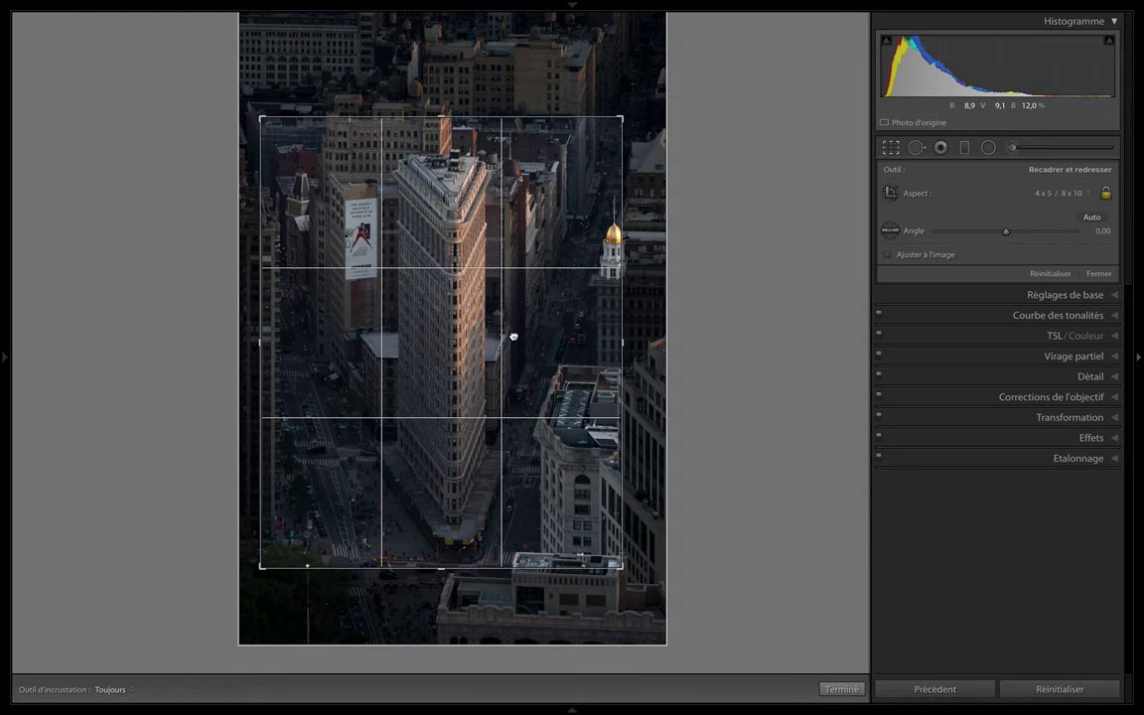
pyautogui.press('Return')
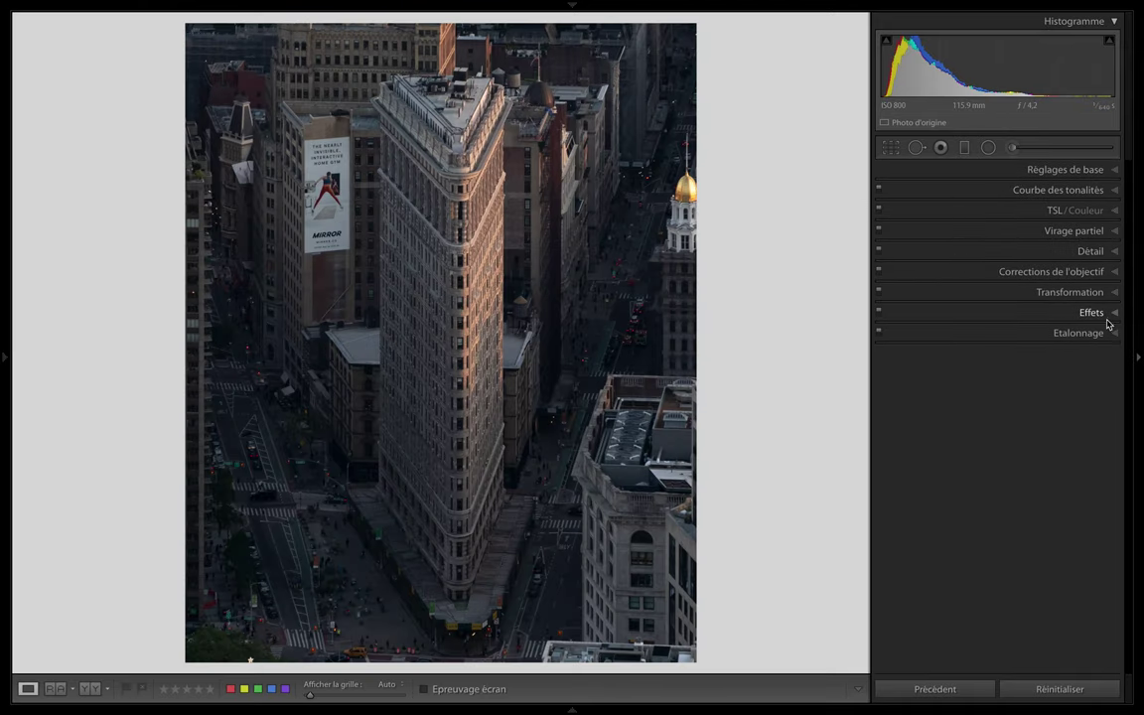
# - Try another Guided Upright vertical guide, then exit without changes and collapse Transformation
pyautogui.click(1114, 332)
pyautogui.click(1083, 292)
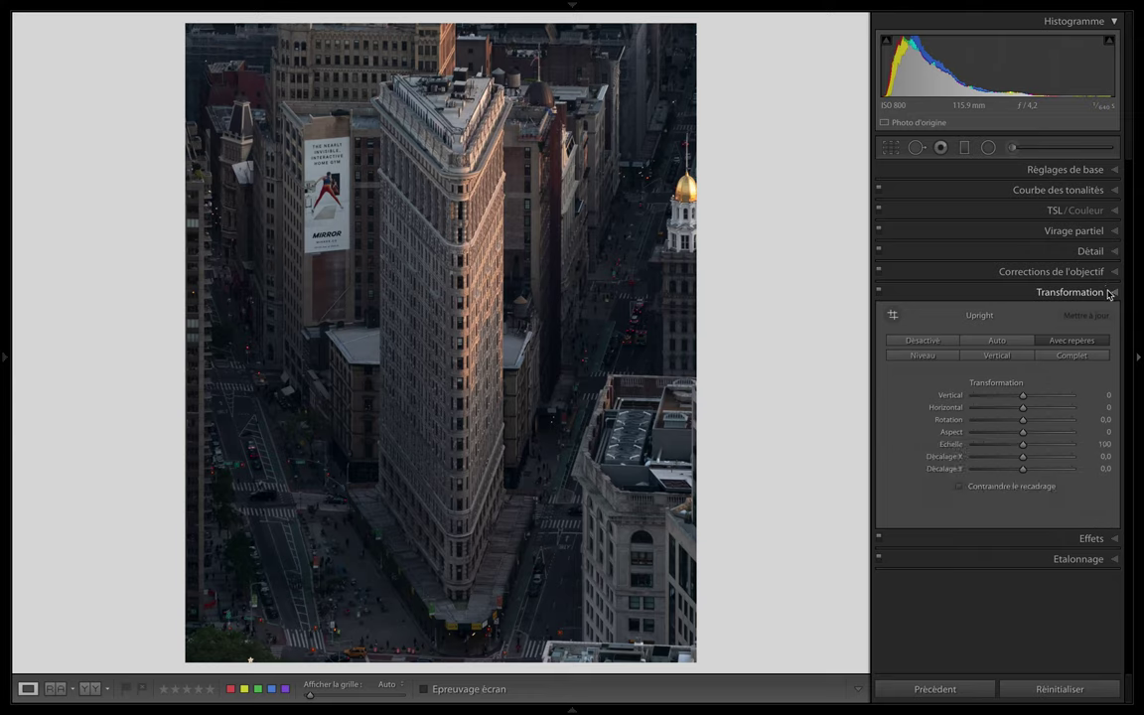
pyautogui.click(891, 315)
pyautogui.moveTo(198, 200); pyautogui.dragTo(198, 588)
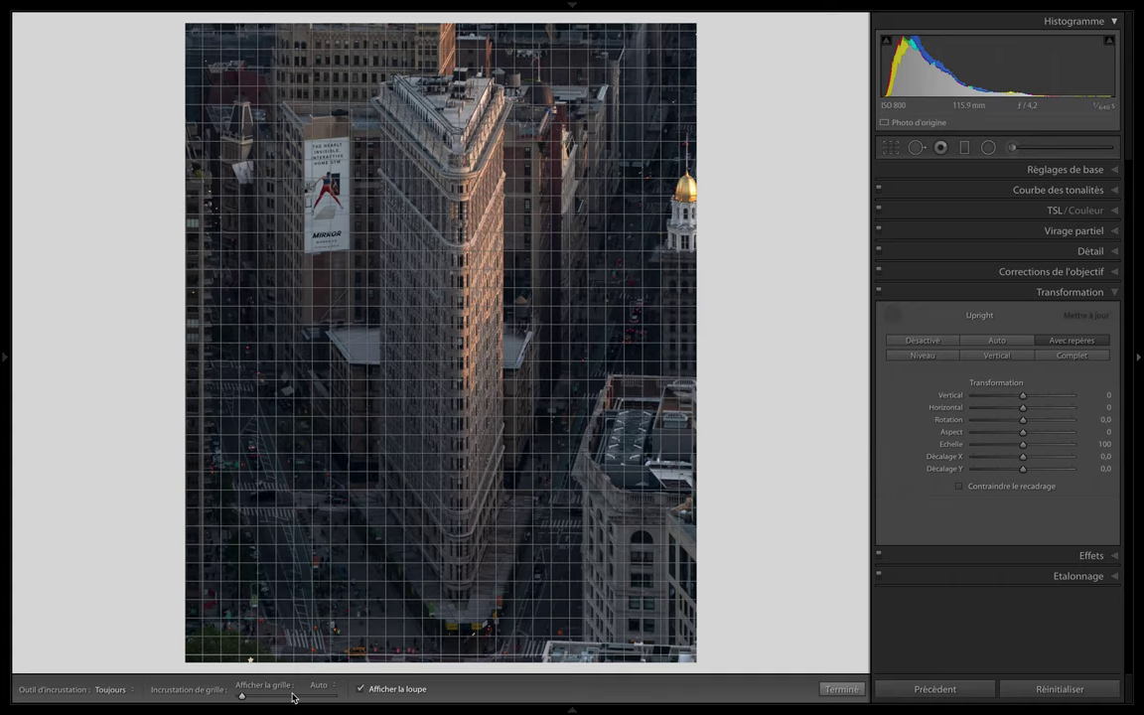
pyautogui.click(892, 315)
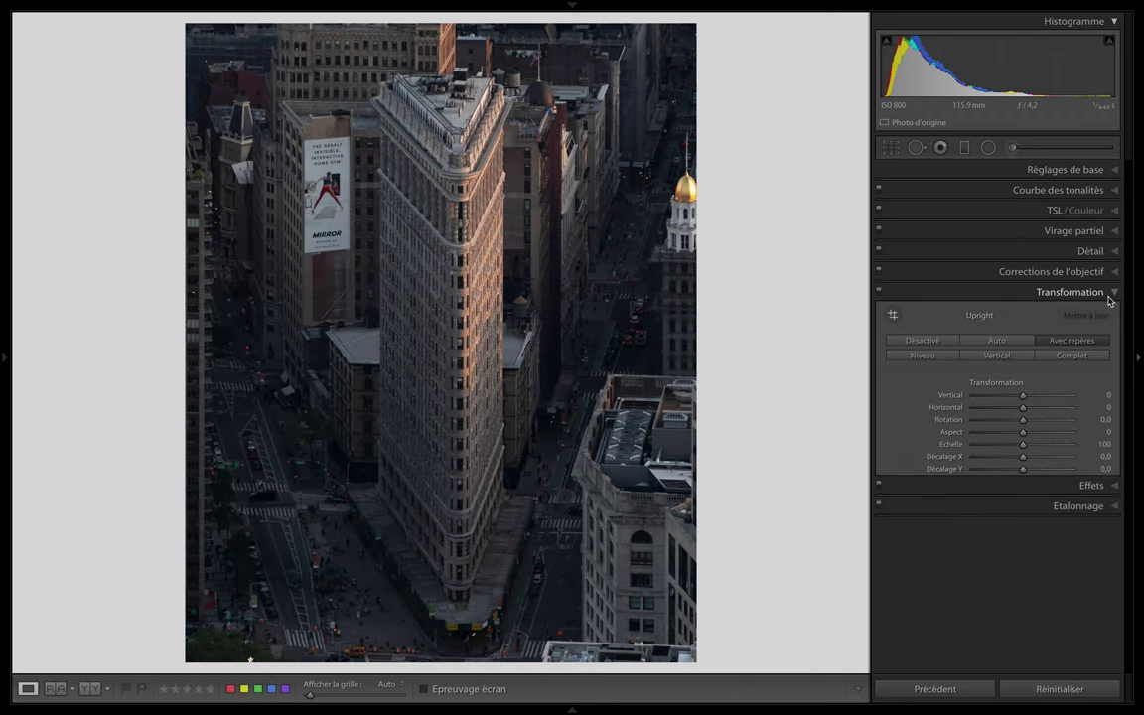
pyautogui.click(1109, 295)
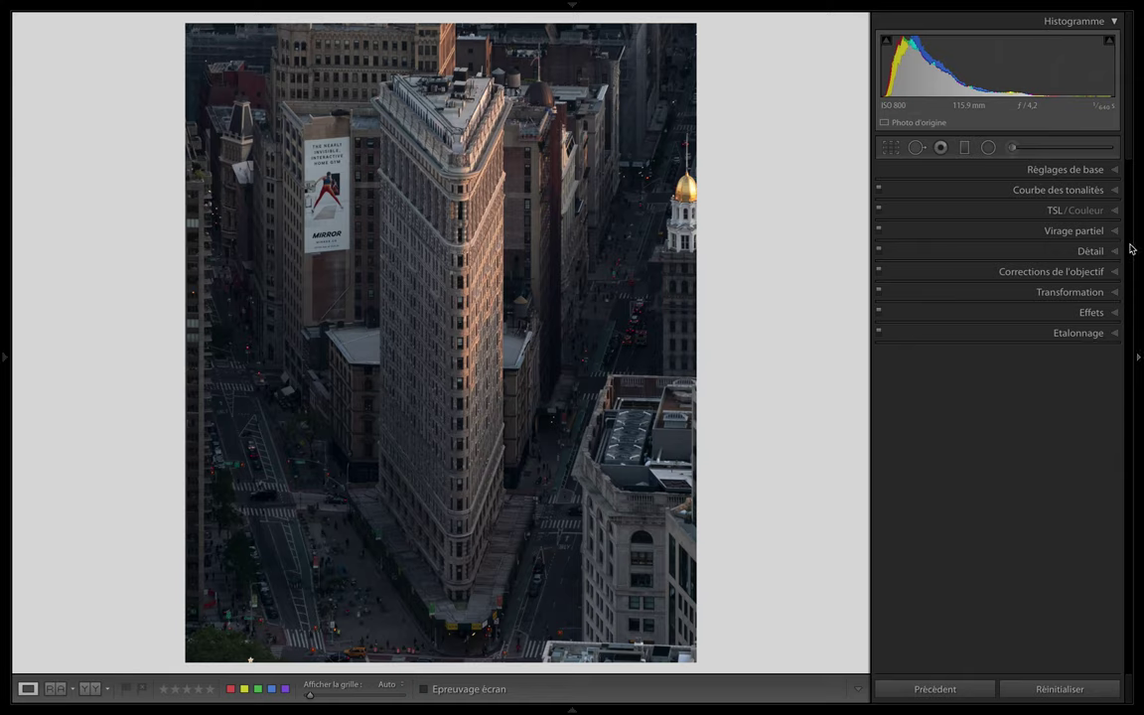
# - Pull highlights to −100, lift shadows and blacks to +100, and set contrast +20
pyautogui.click(1111, 169)
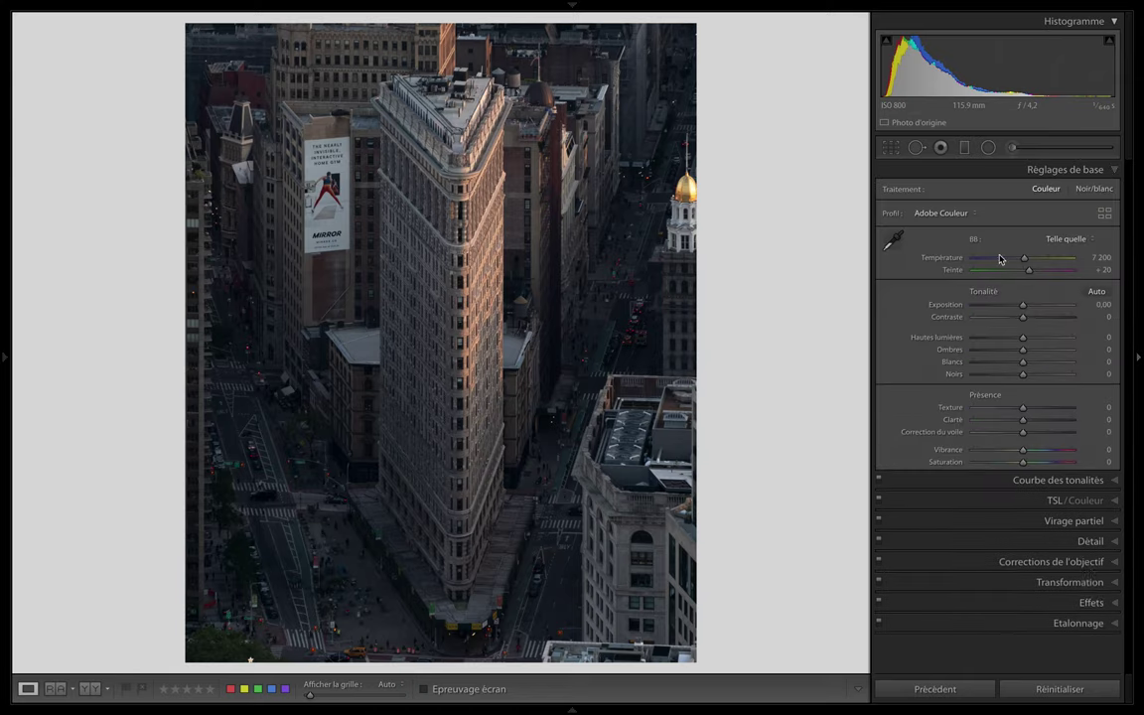
pyautogui.moveTo(1022, 337)
pyautogui.mouseDown()
pyautogui.moveTo(962, 339)
pyautogui.moveTo(1092, 350)
pyautogui.mouseUp()
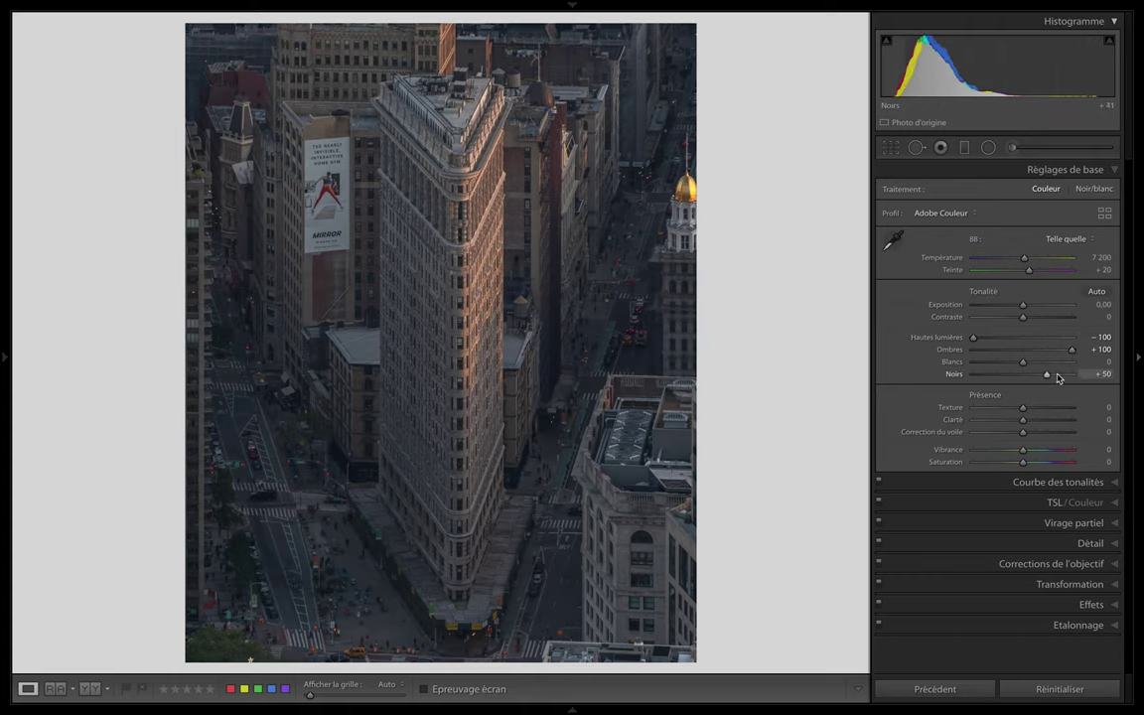
pyautogui.moveTo(1028, 383); pyautogui.dragTo(1083, 375)
pyautogui.click(1102, 317)
pyautogui.write('20')
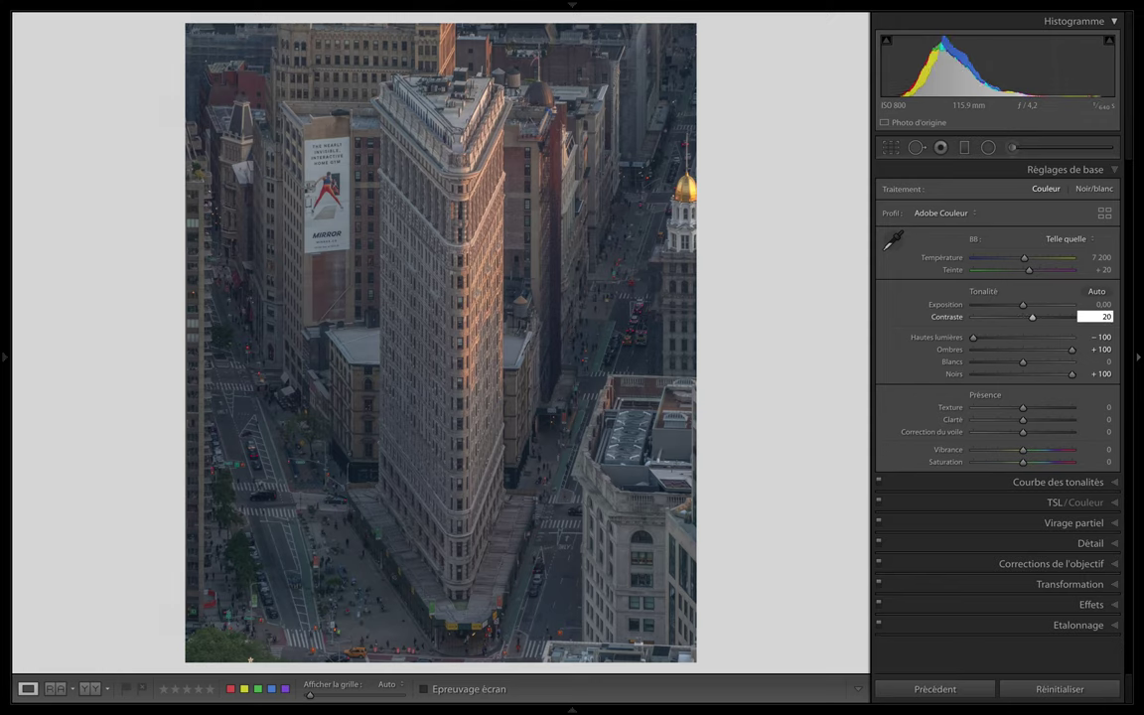
pyautogui.press('Return')
# - Set texture and clarity to +40, dehaze to +10 and saturation to −5
pyautogui.click(1102, 407)
pyautogui.write('40')
pyautogui.press('Tab')
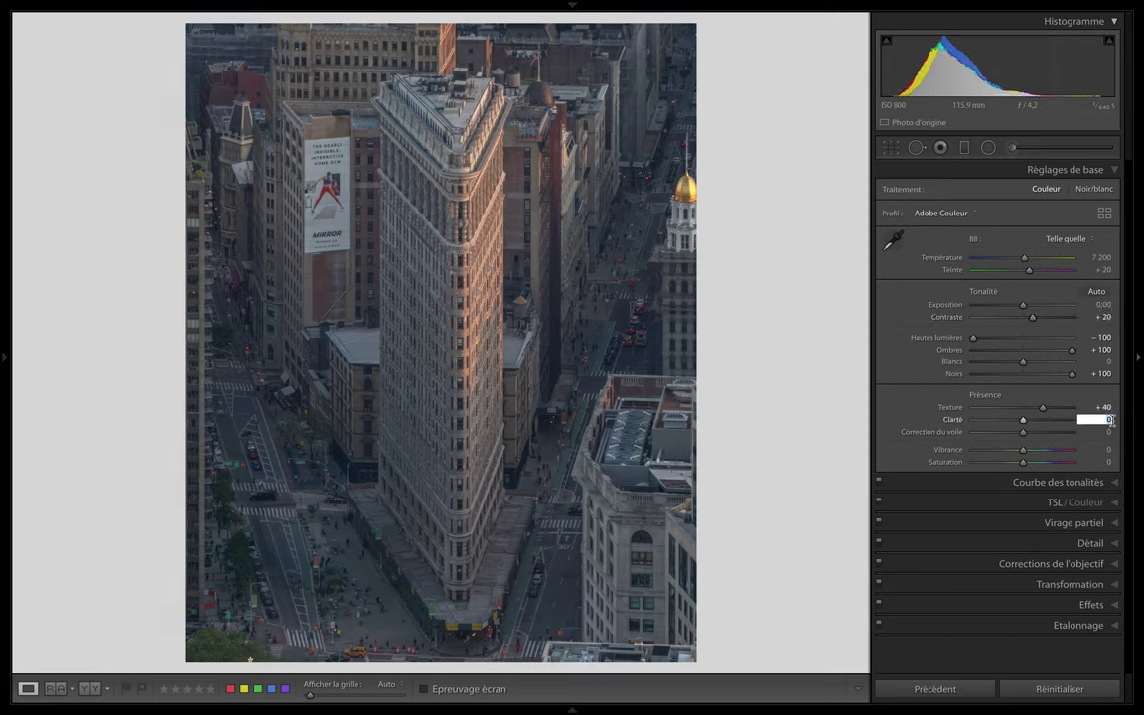
pyautogui.write('40')
pyautogui.press('Tab')
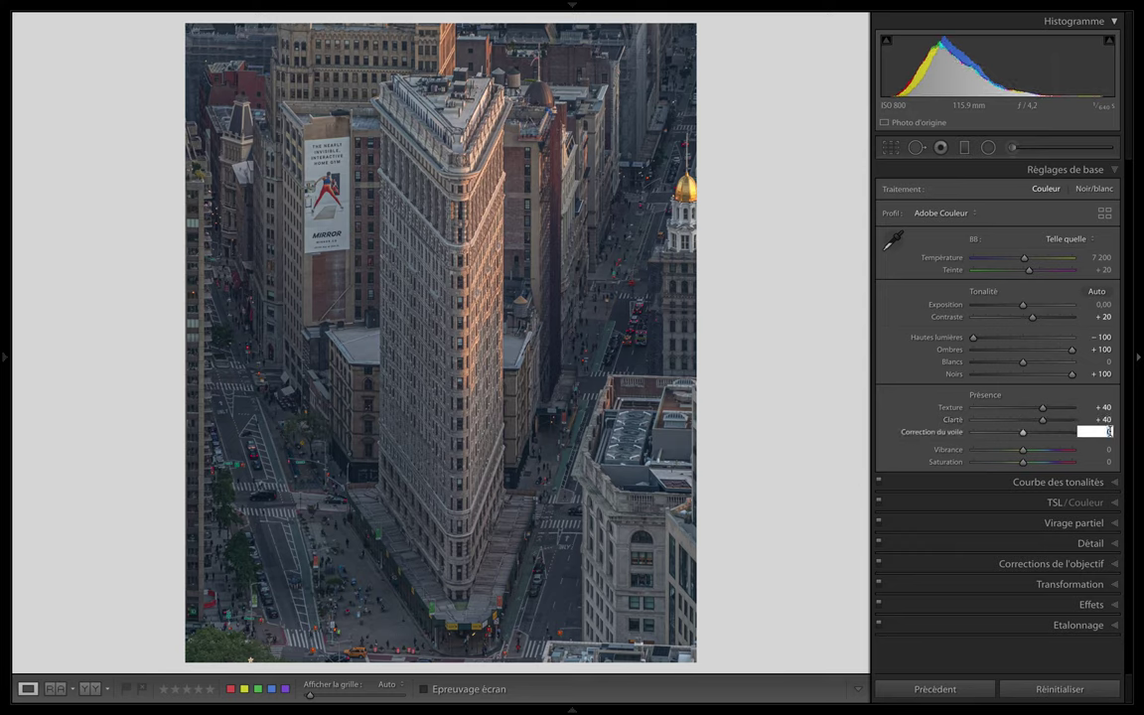
pyautogui.write('10')
pyautogui.press('Return')
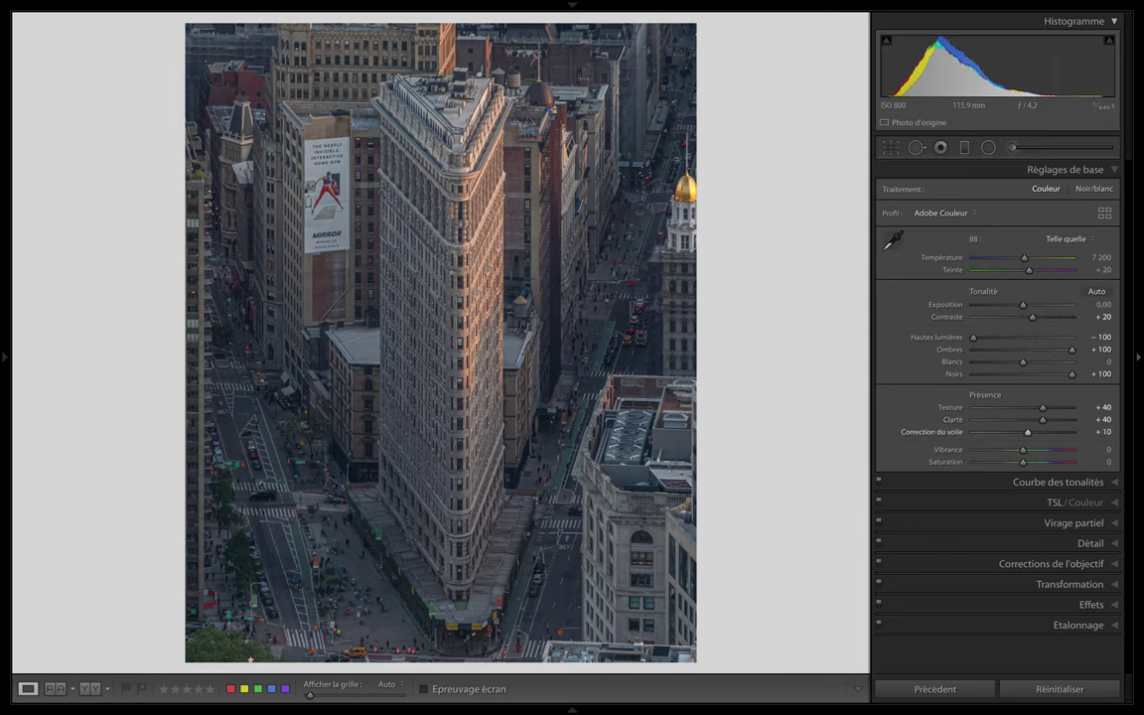
pyautogui.click(1106, 462)
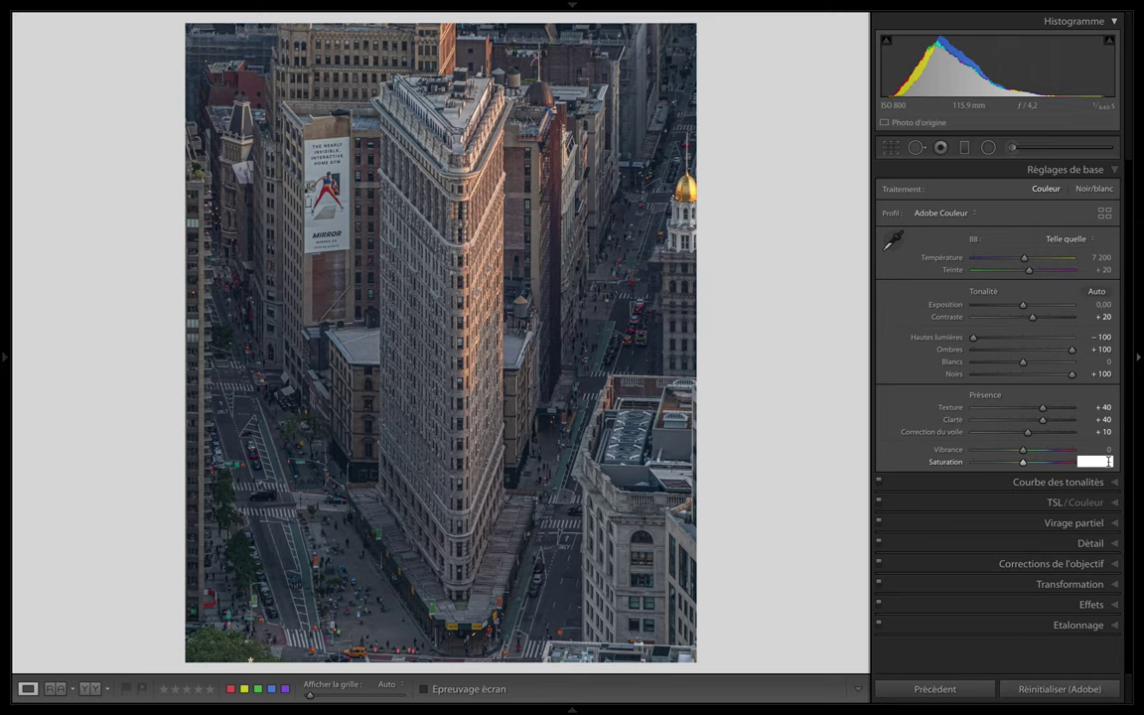
pyautogui.write('-5')
pyautogui.press('Return')
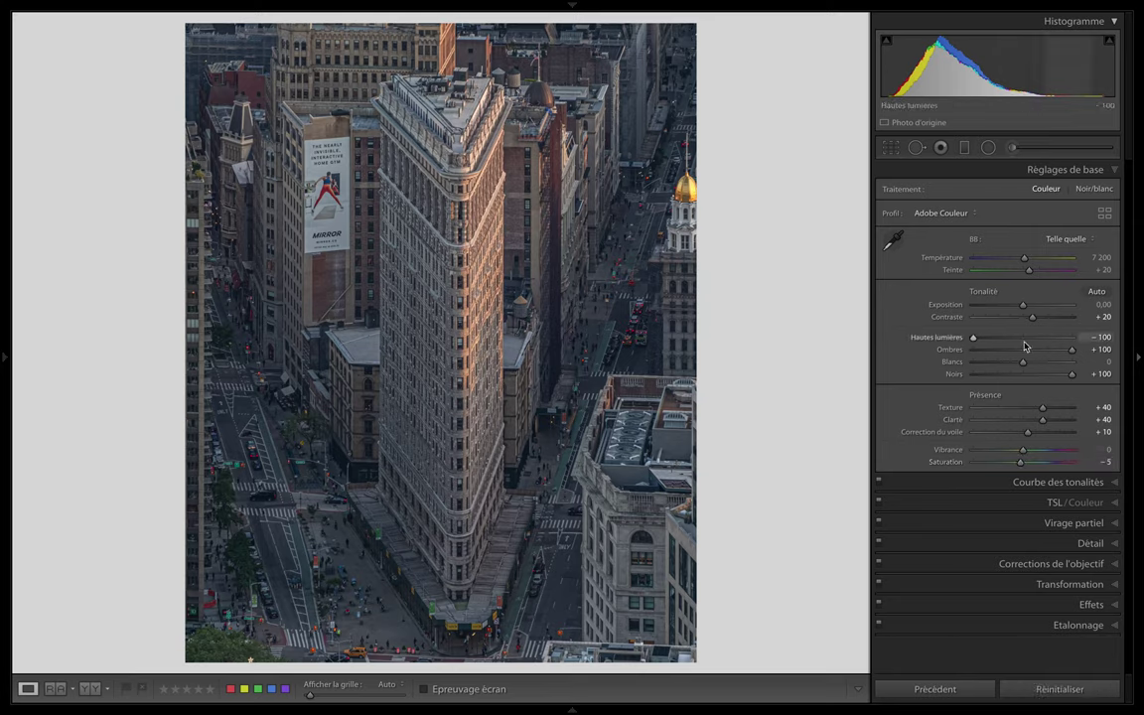
# - Fine-tune whites up to +70 while lowering exposure step by step to −2.95
pyautogui.moveTo(1023, 305); pyautogui.dragTo(1002, 309)
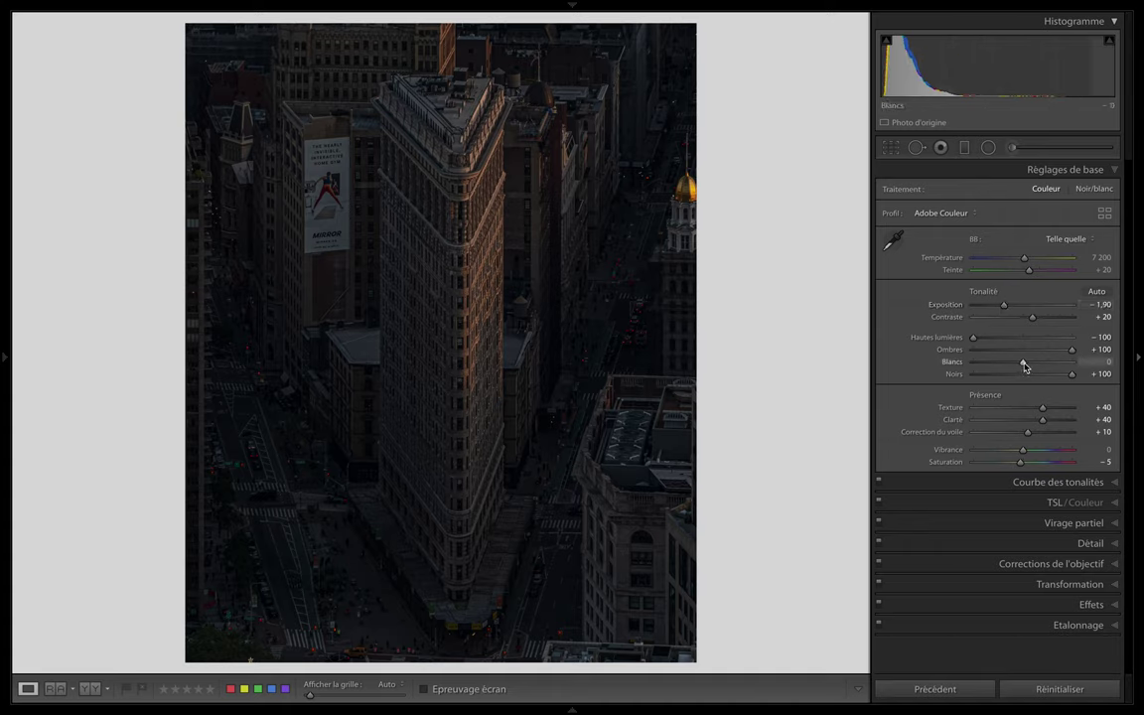
pyautogui.moveTo(1025, 365); pyautogui.dragTo(1055, 364)
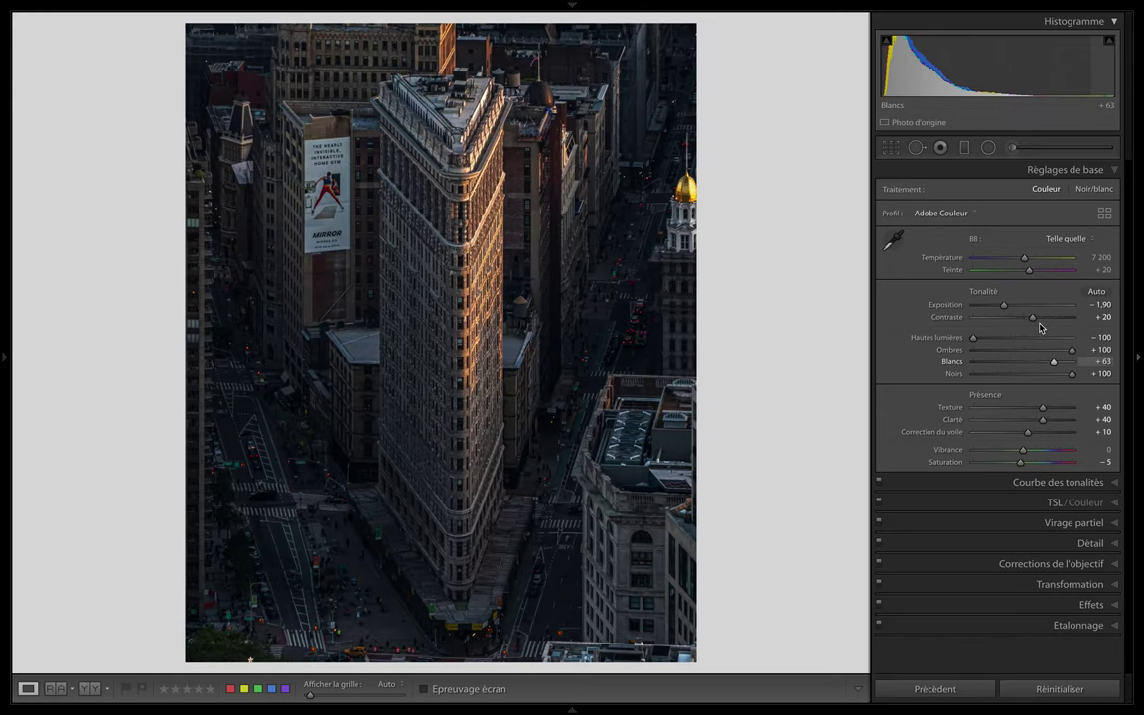
pyautogui.moveTo(1002, 309); pyautogui.dragTo(1000, 309)
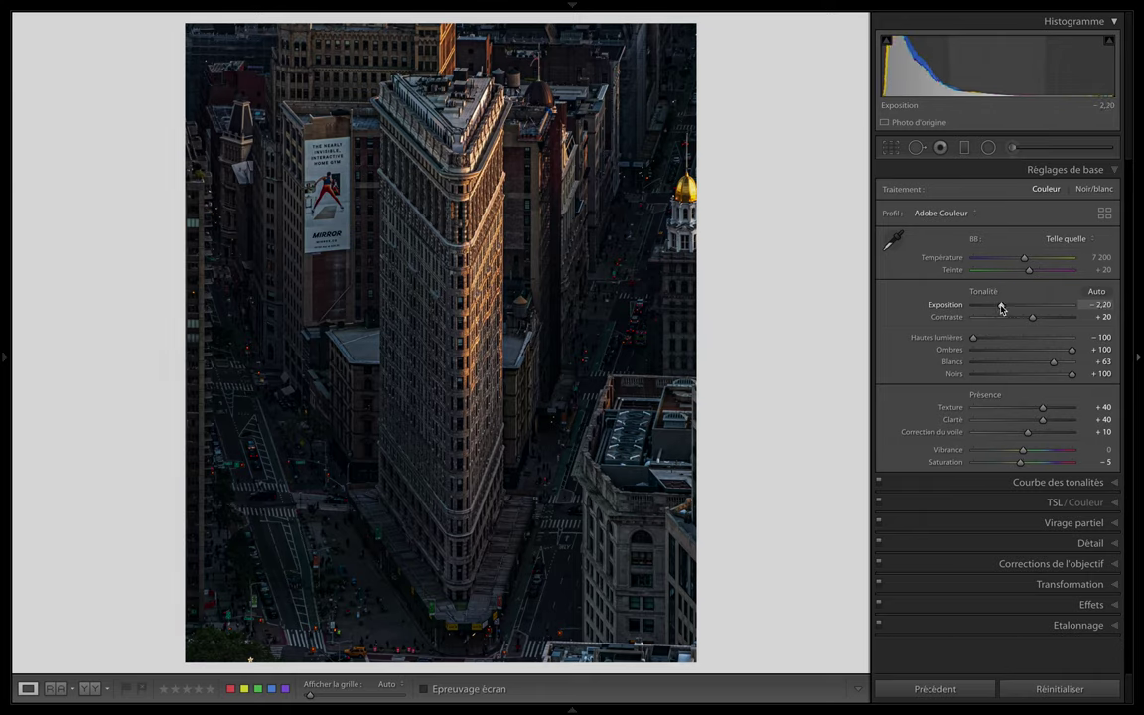
pyautogui.moveTo(1055, 362); pyautogui.dragTo(1056, 362)
pyautogui.keyDown('alt'); pyautogui.click(1056, 362); pyautogui.keyUp('alt')
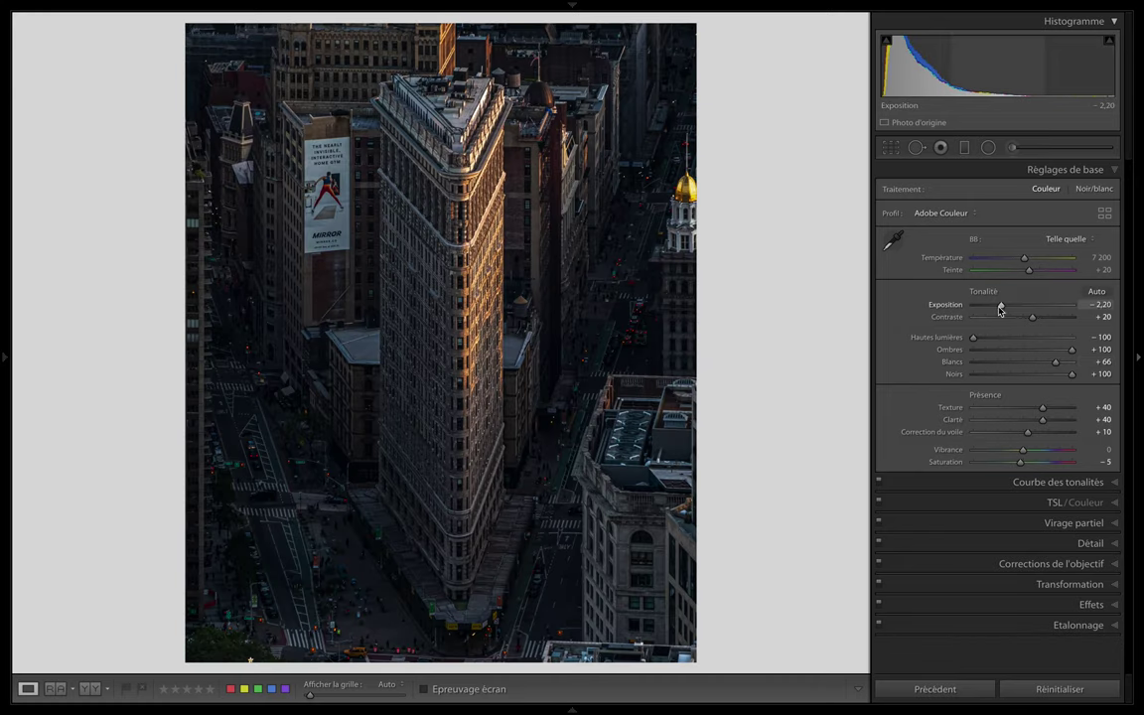
pyautogui.moveTo(1002, 308); pyautogui.dragTo(999, 309)
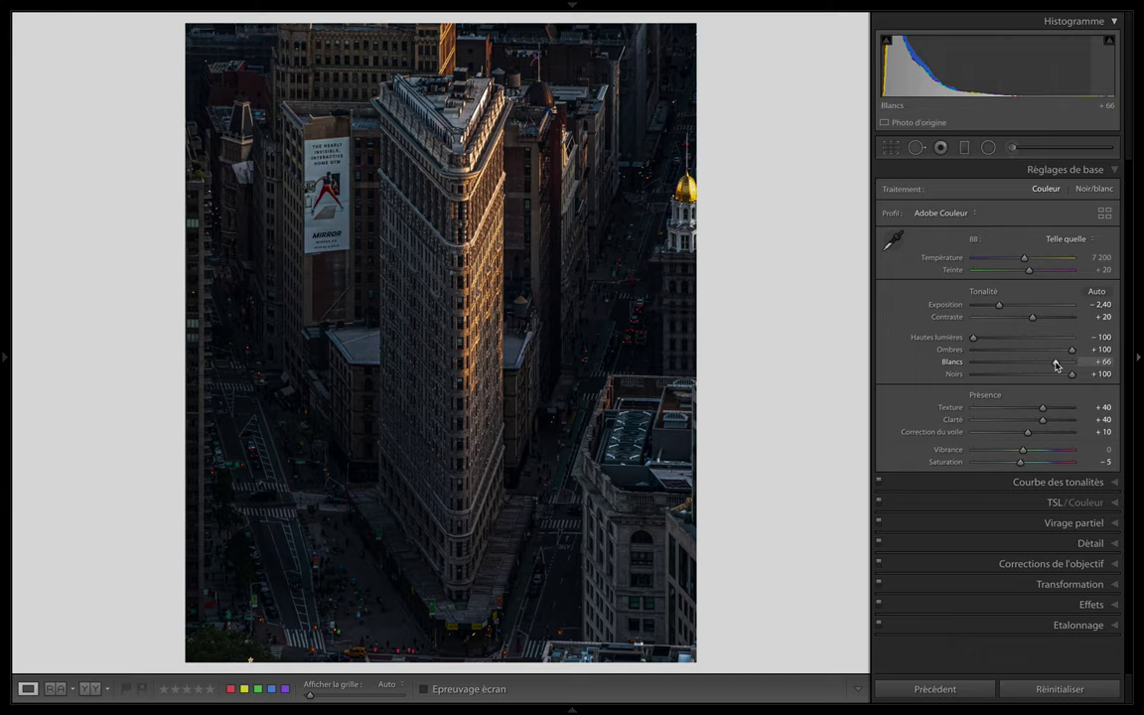
pyautogui.moveTo(1055, 365); pyautogui.dragTo(1057, 366)
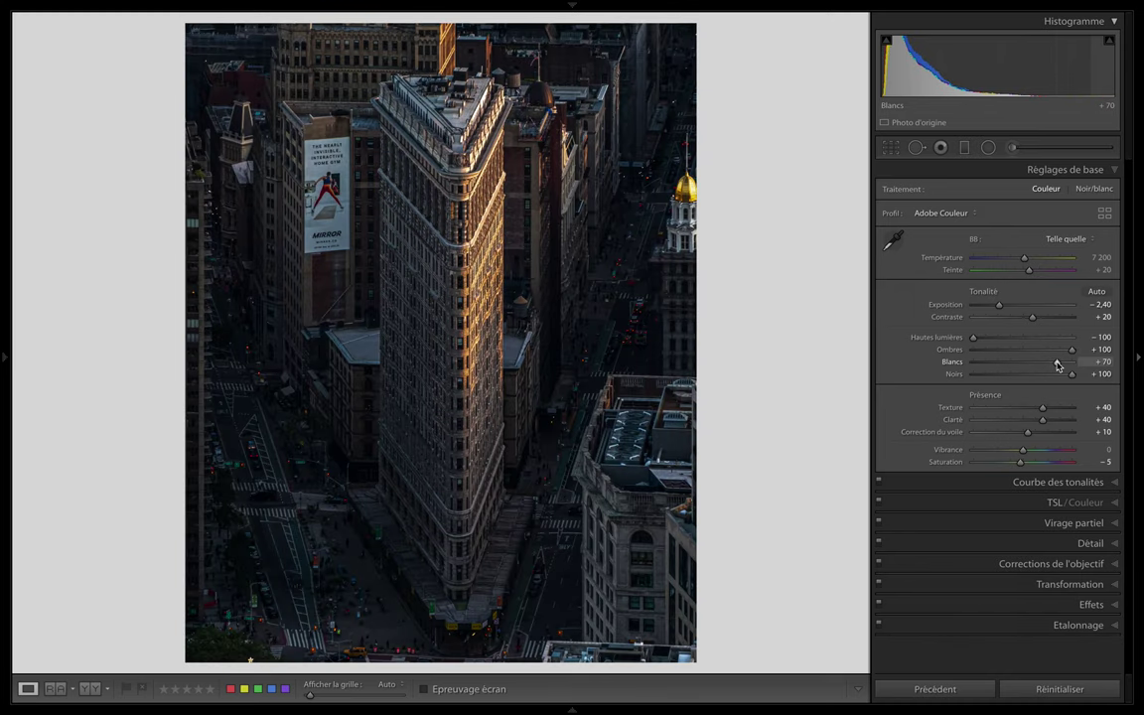
pyautogui.moveTo(999, 306); pyautogui.dragTo(997, 308)
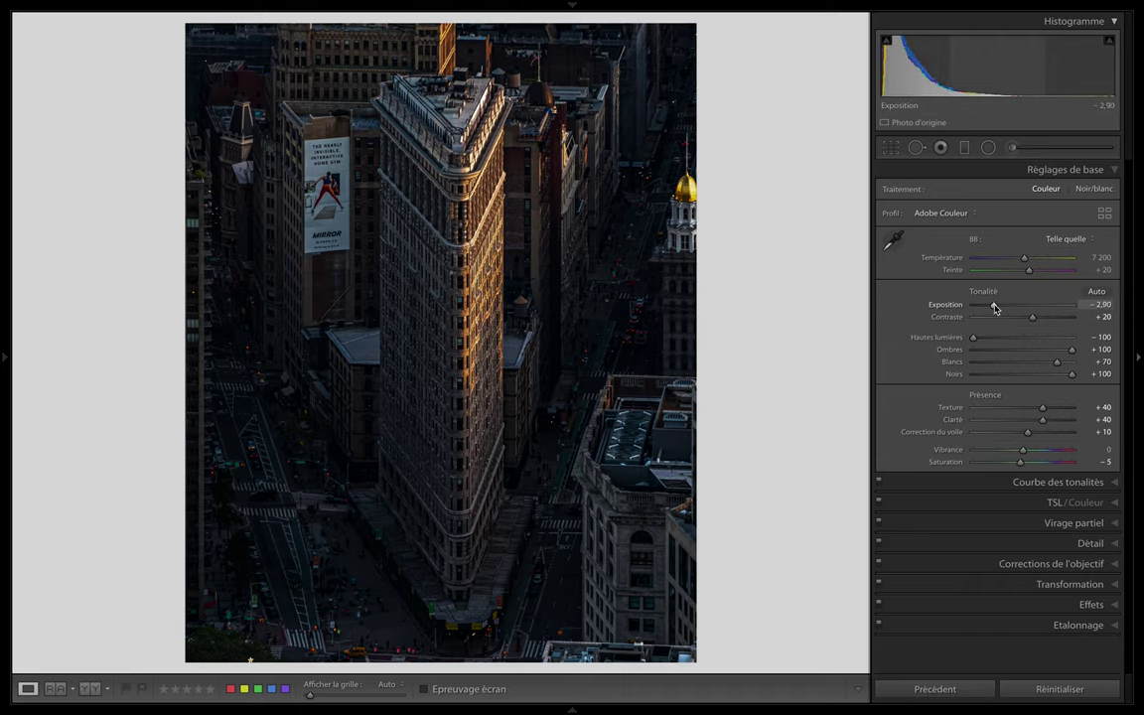
pyautogui.moveTo(994, 307); pyautogui.dragTo(1032, 272)
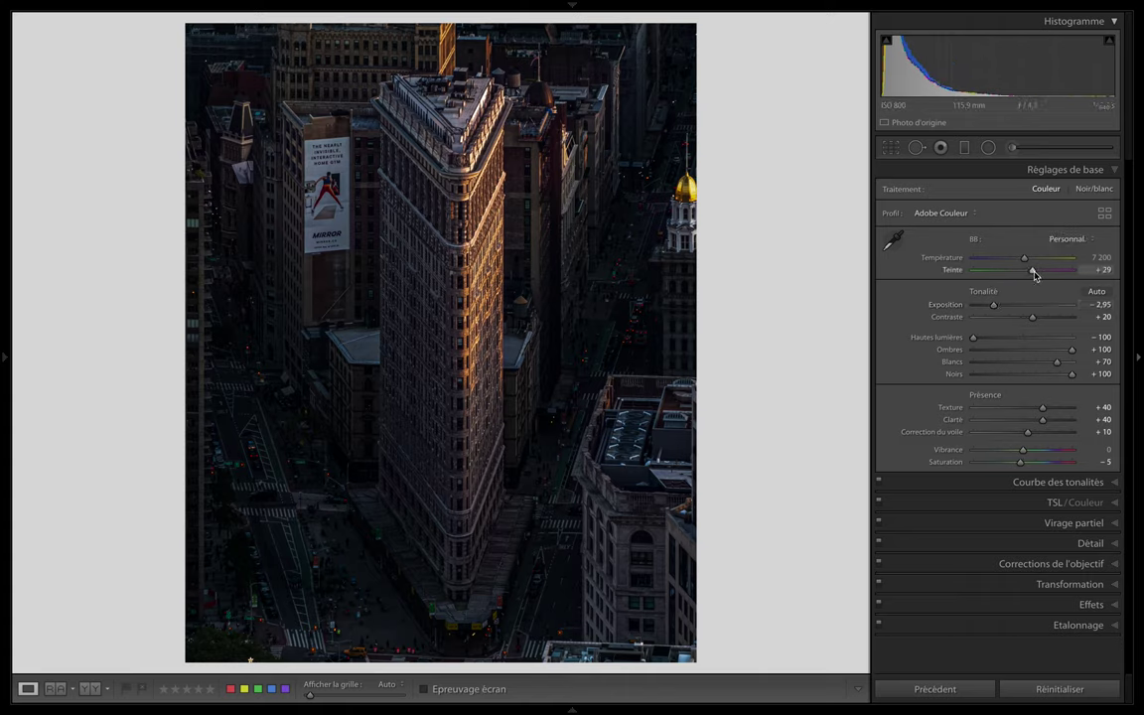
# - Warm the temperature to 7846 with tint +35 and cut vibrance to −17
pyautogui.moveTo(1023, 258); pyautogui.dragTo(1035, 271)
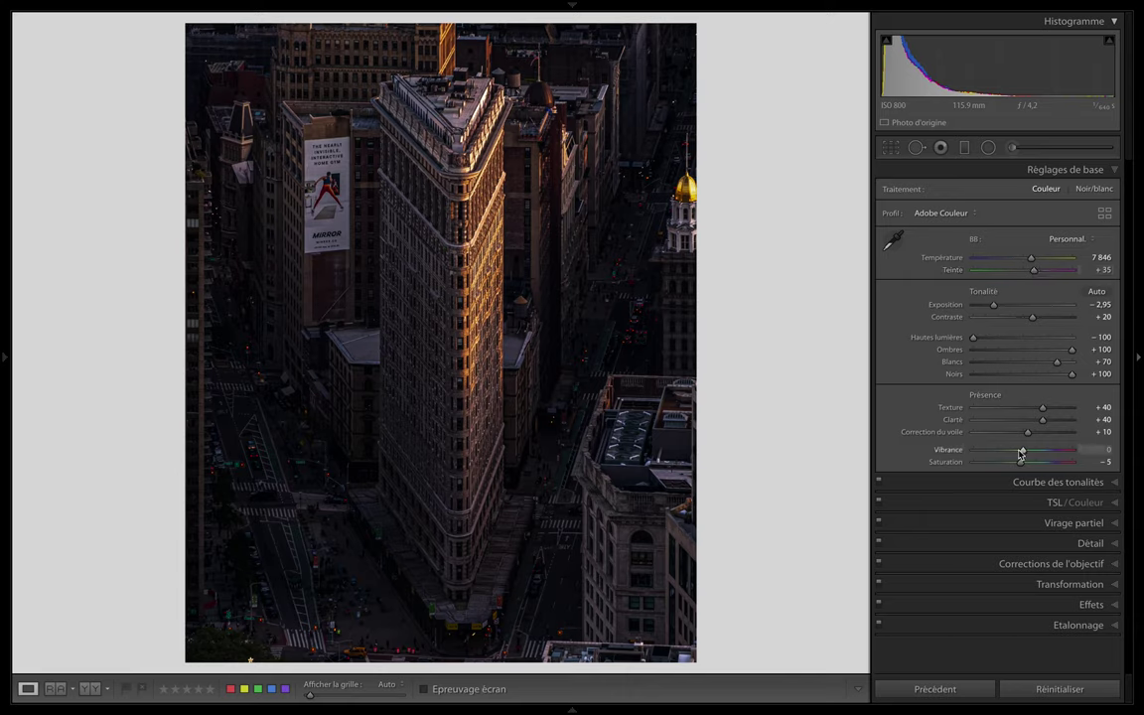
pyautogui.moveTo(1023, 453); pyautogui.dragTo(1016, 454)
# - Switch to black and white and shape a gentle S-curve on the tone curve
pyautogui.click(1091, 189)
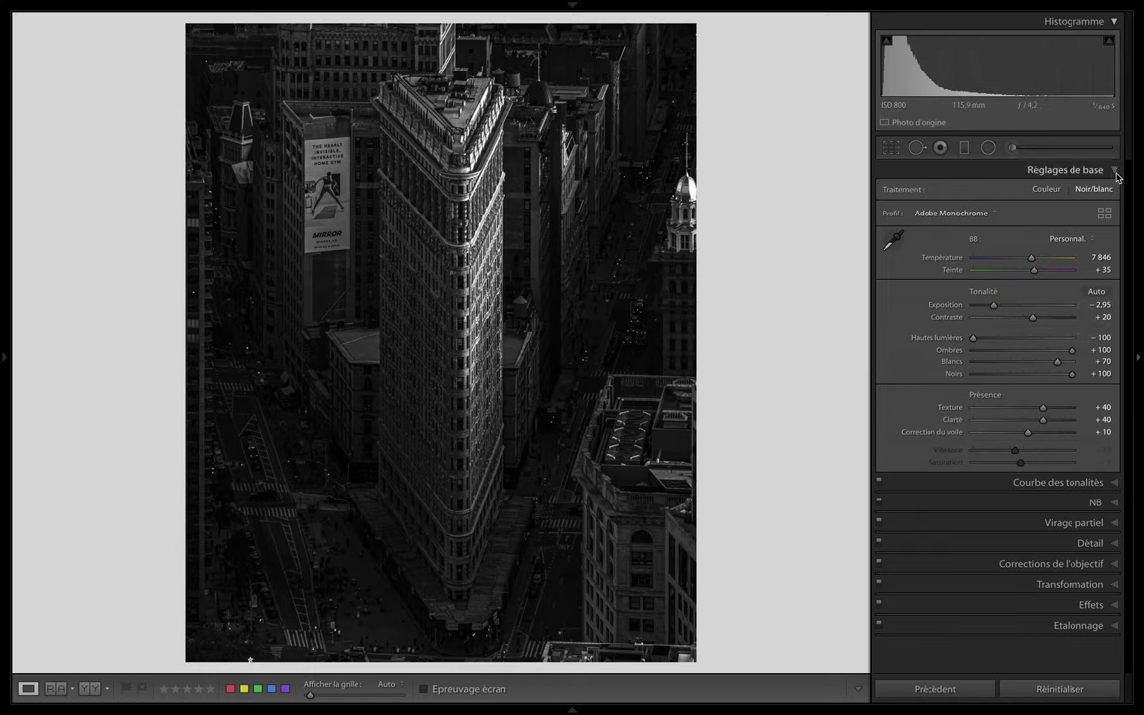
pyautogui.click(958, 483)
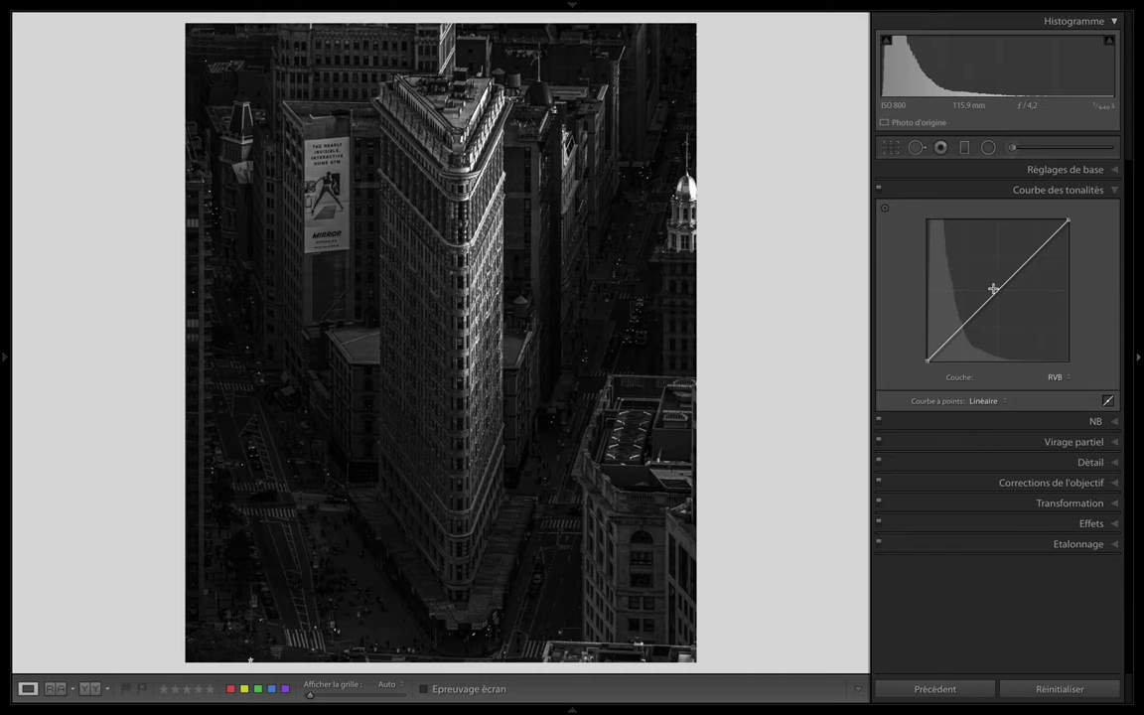
pyautogui.click(997, 290)
pyautogui.click(1033, 254)
pyautogui.moveTo(961, 325); pyautogui.dragTo(967, 336)
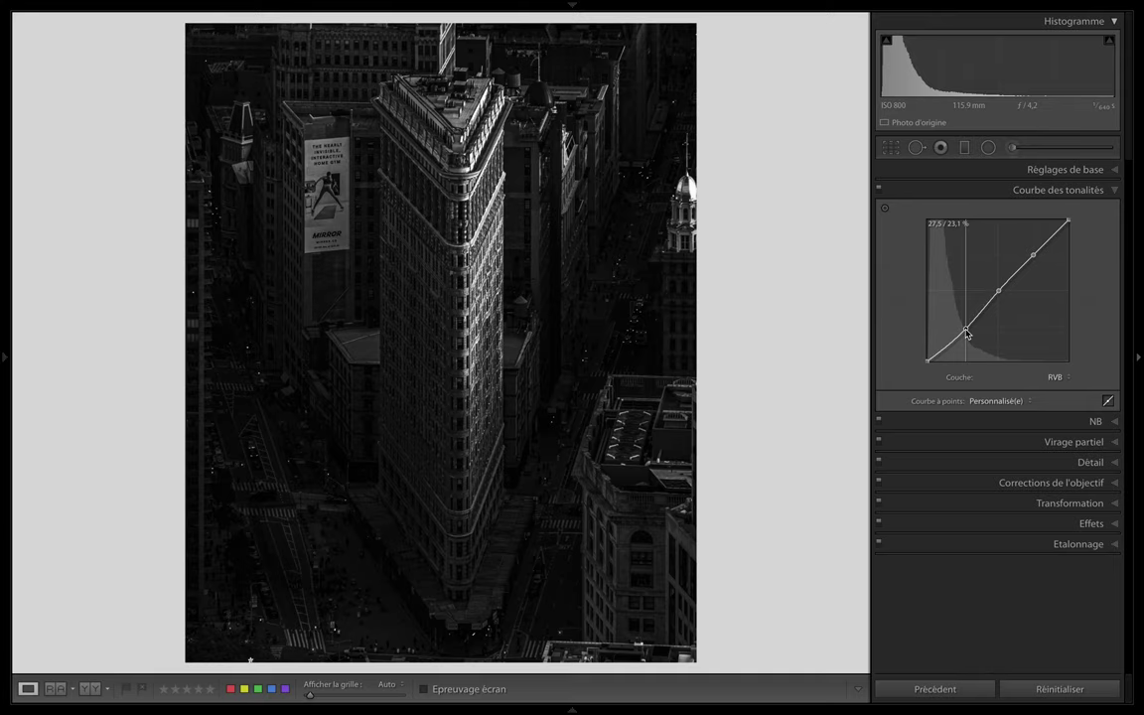
pyautogui.moveTo(967, 336); pyautogui.dragTo(968, 335)
pyautogui.moveTo(1030, 253); pyautogui.dragTo(1033, 250)
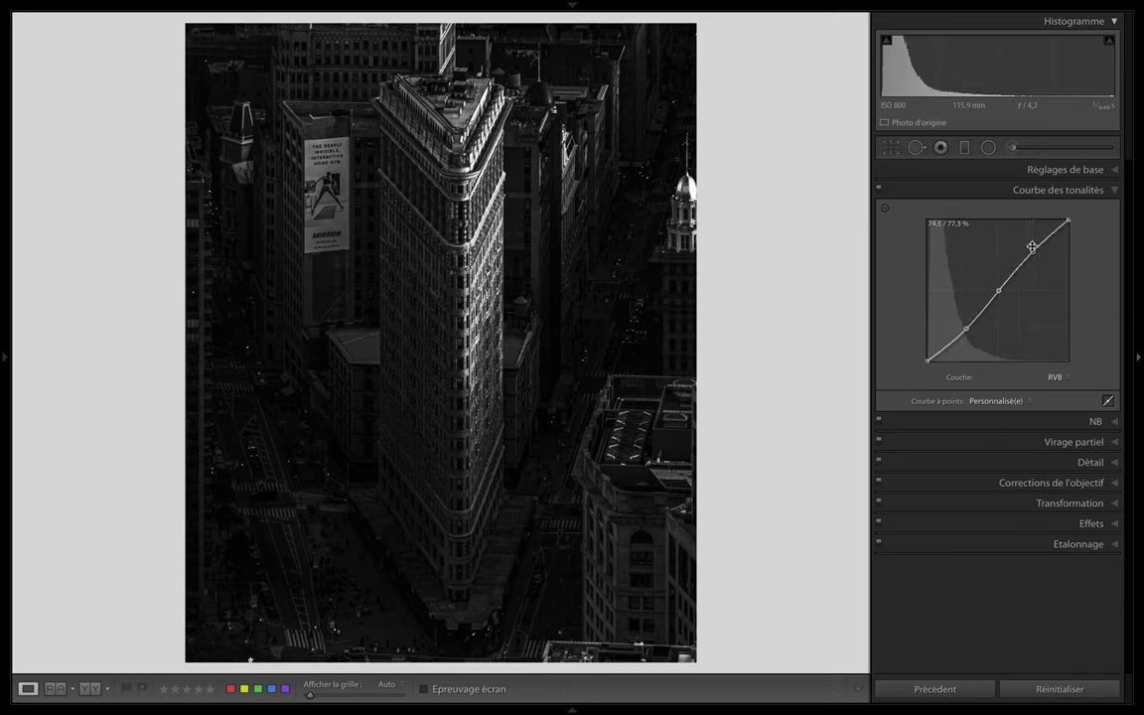
pyautogui.click(1114, 189)
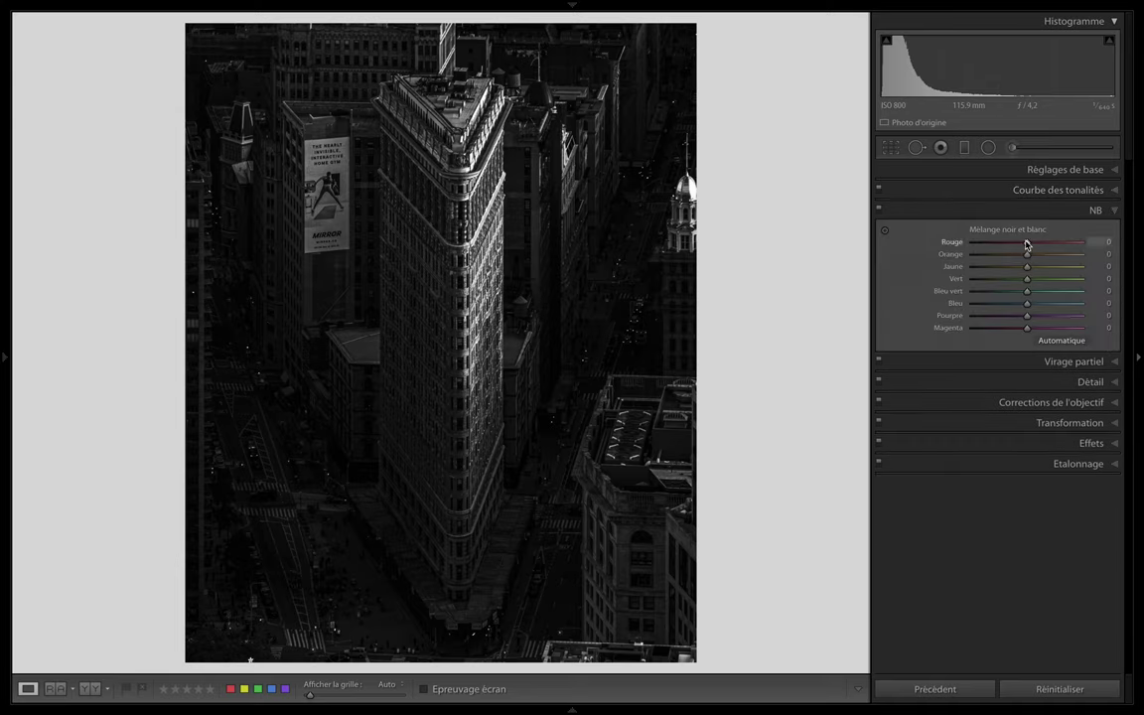
# - Mix B&W: reds +22, oranges +16, yellows −31, greens −51, aquas −56, blues −75, purples −38, magentas −24
pyautogui.moveTo(1041, 245)
pyautogui.mouseDown()
pyautogui.moveTo(931, 254)
pyautogui.moveTo(1049, 242)
pyautogui.moveTo(931, 255)
pyautogui.moveTo(1029, 242)
pyautogui.moveTo(1060, 257)
pyautogui.moveTo(1007, 272)
pyautogui.moveTo(1062, 280)
pyautogui.moveTo(1009, 280)
pyautogui.moveTo(999, 298)
pyautogui.moveTo(1073, 306)
pyautogui.moveTo(975, 303)
pyautogui.moveTo(1080, 306)
pyautogui.moveTo(973, 308)
pyautogui.moveTo(1089, 311)
pyautogui.moveTo(1015, 318)
pyautogui.moveTo(1002, 326)
pyautogui.moveTo(1027, 327)
pyautogui.moveTo(1014, 332)
pyautogui.mouseUp()
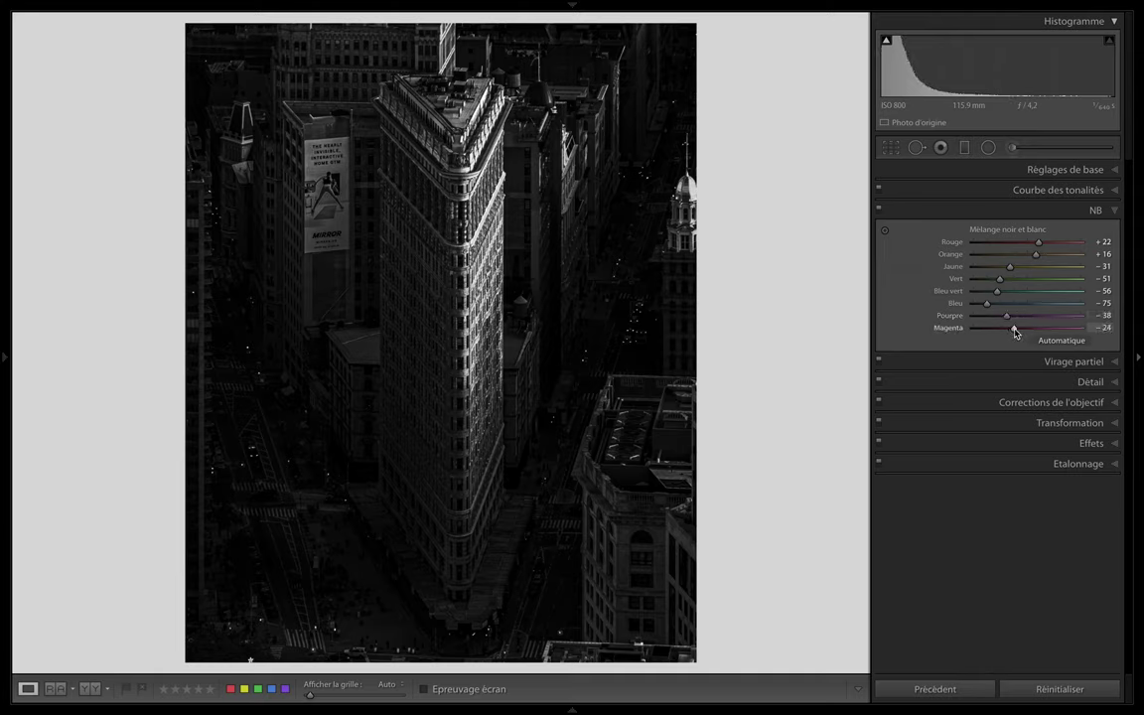
pyautogui.click(1114, 210)
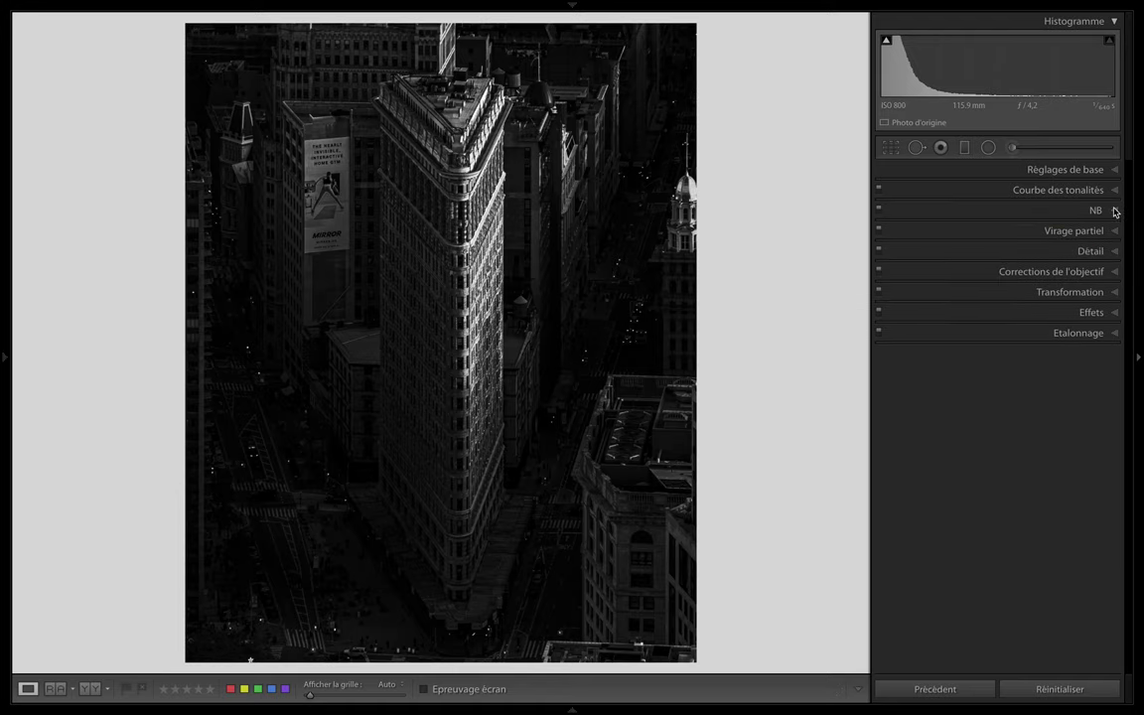
# - Draw a fully feathered, non-inverted radial ellipse covering the Flatiron Building
pyautogui.click(987, 147)
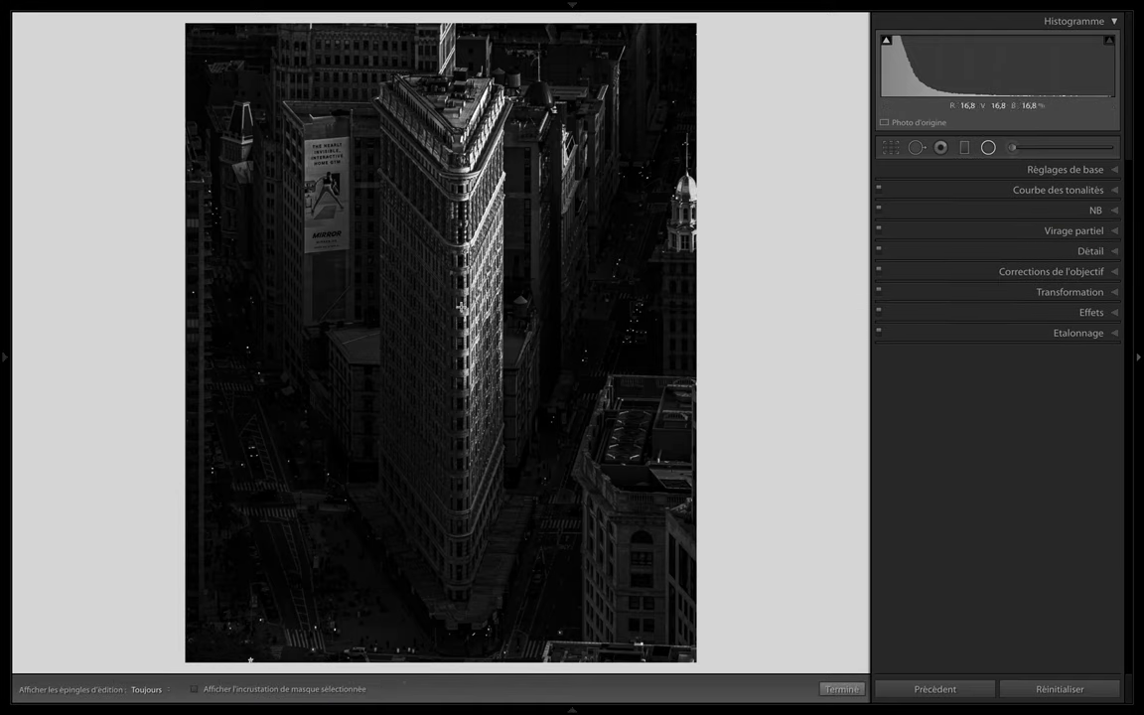
pyautogui.moveTo(465, 310); pyautogui.dragTo(395, 513)
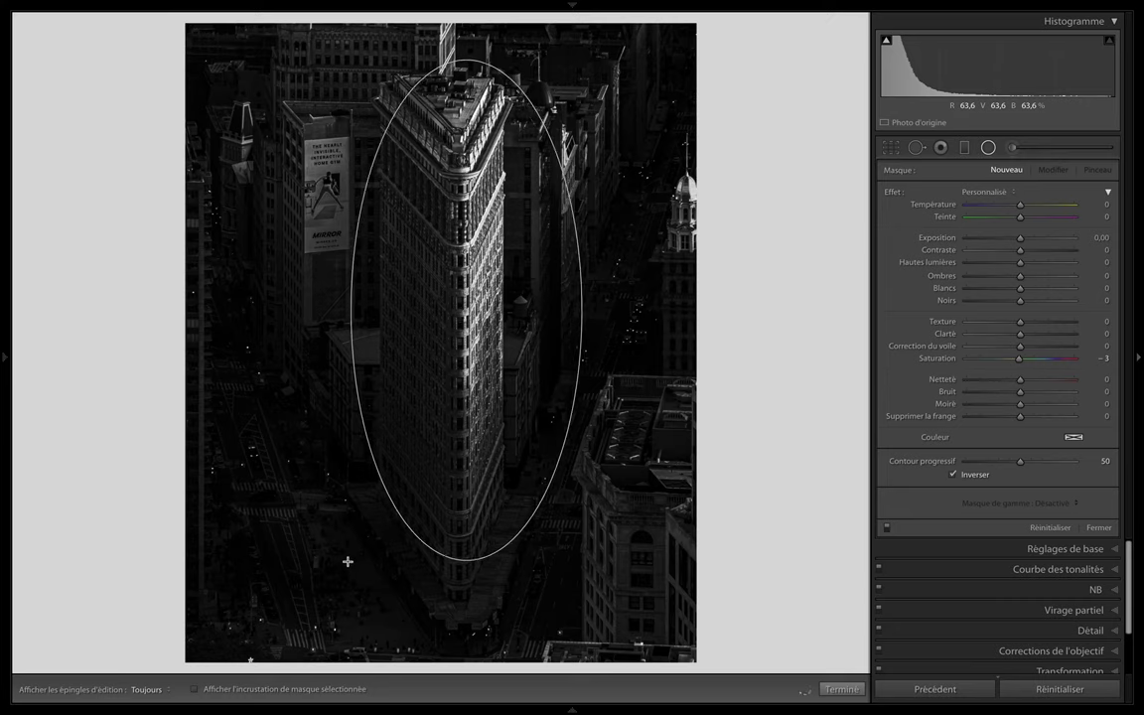
pyautogui.moveTo(476, 154); pyautogui.dragTo(462, 174)
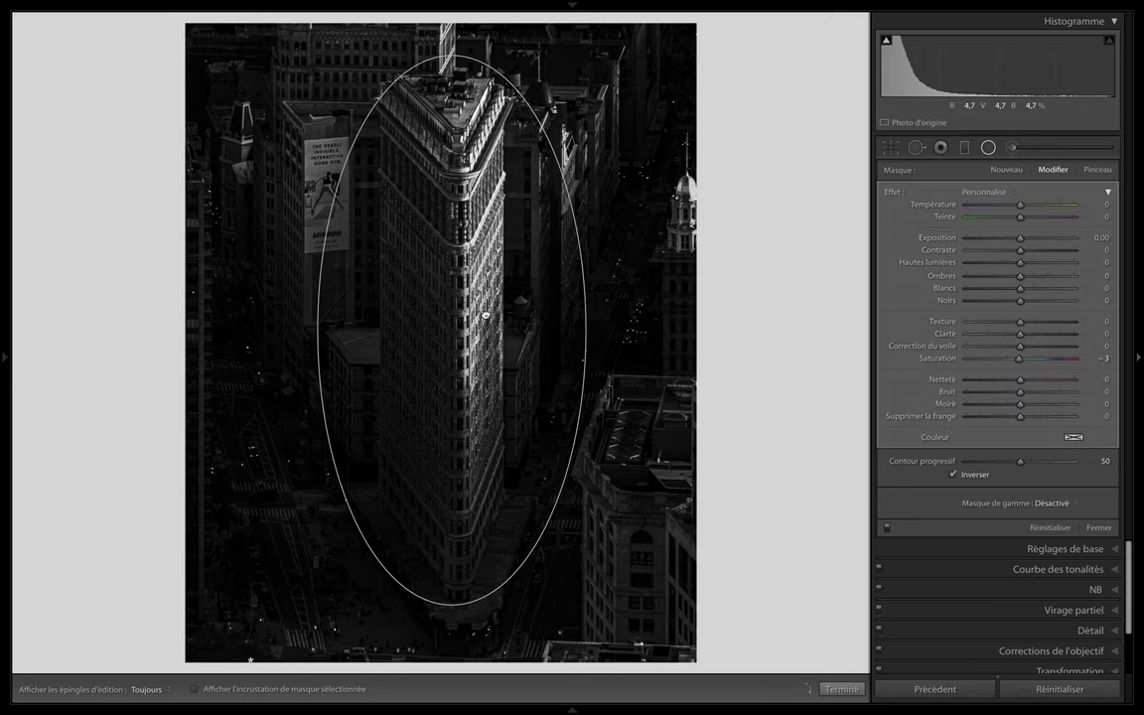
pyautogui.moveTo(451, 56); pyautogui.dragTo(447, 40)
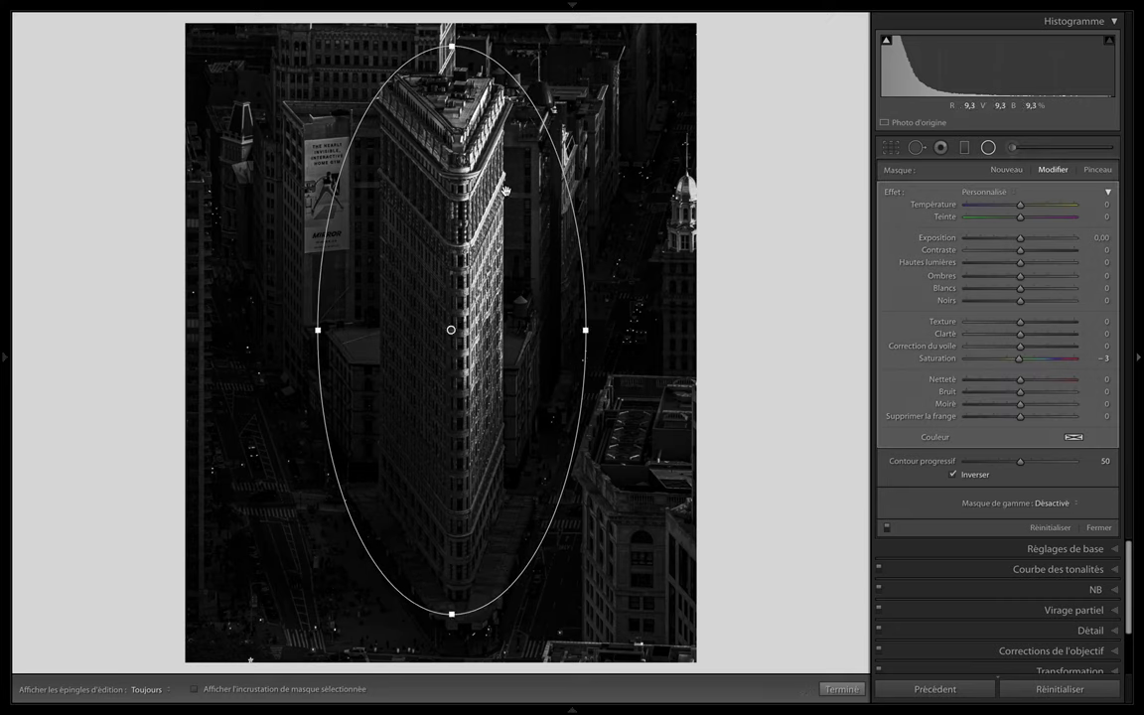
pyautogui.moveTo(1020, 461); pyautogui.dragTo(1076, 461)
pyautogui.click(952, 474)
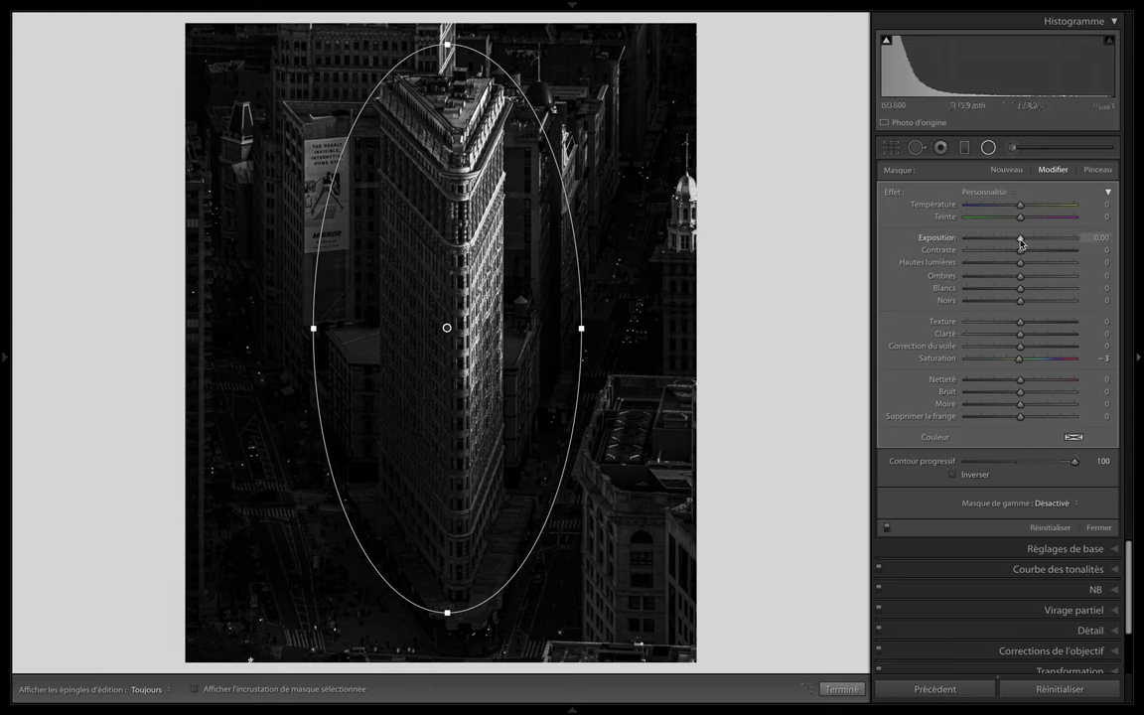
# - Give the radial mask exposure −0.46, contrast +8, clarity +20 and blacks −5
pyautogui.moveTo(1020, 241); pyautogui.dragTo(1015, 244)
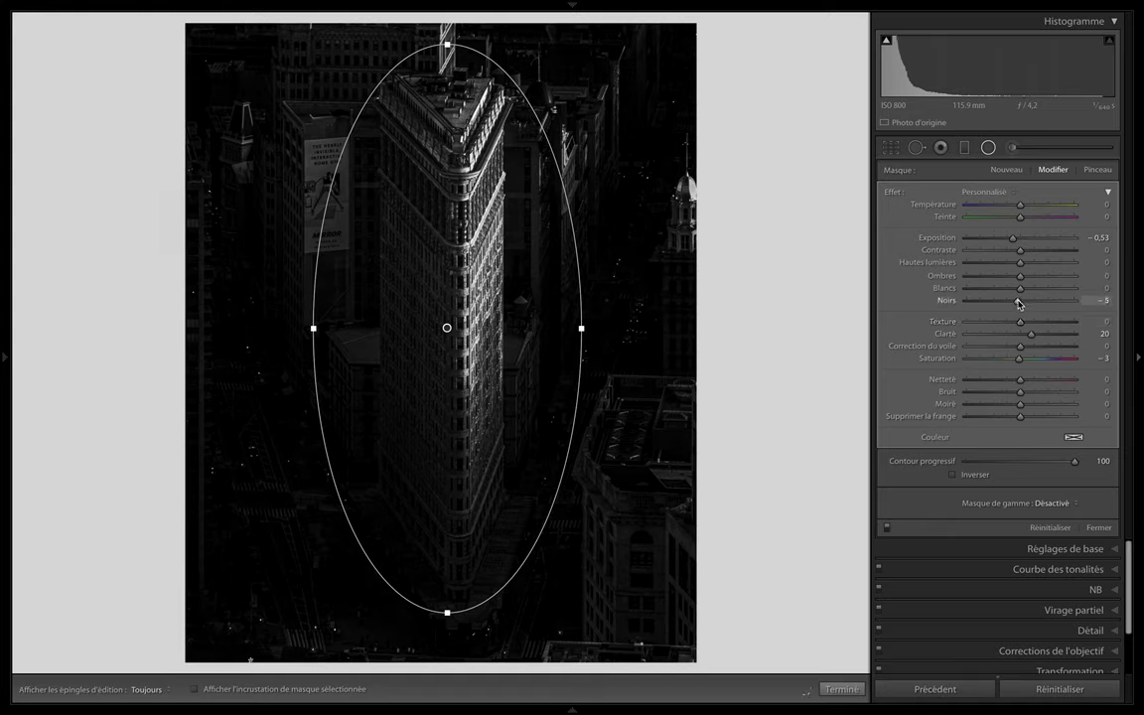
pyautogui.moveTo(1021, 251); pyautogui.dragTo(1028, 251)
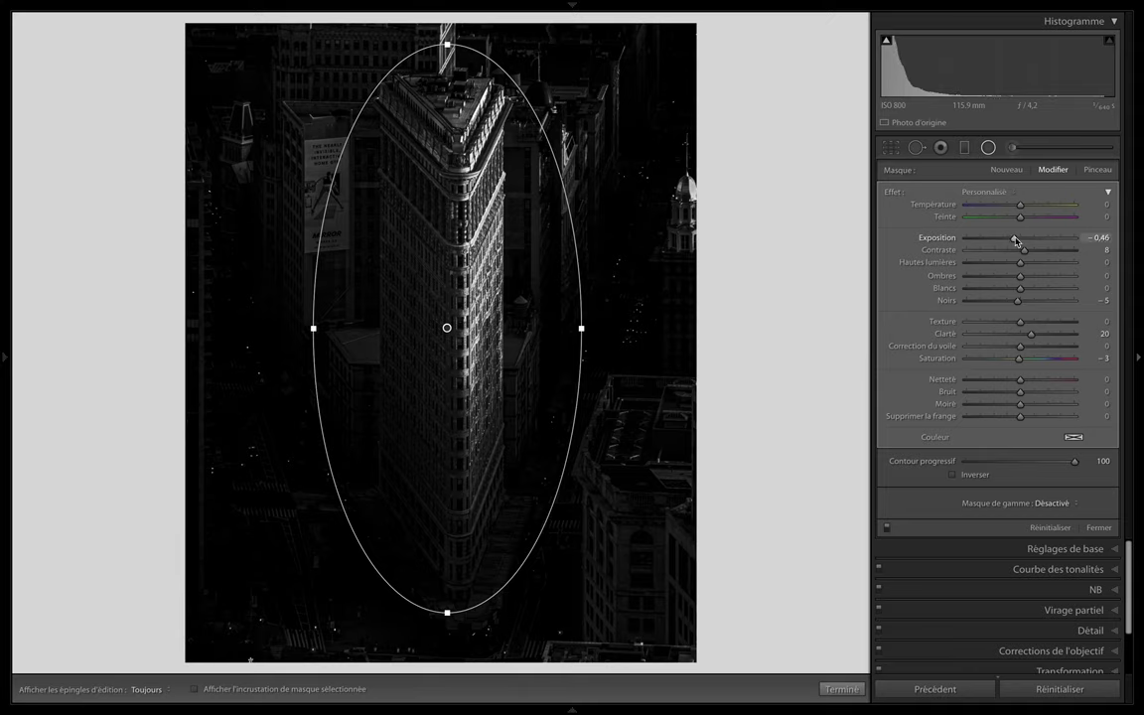
pyautogui.press('Escape')
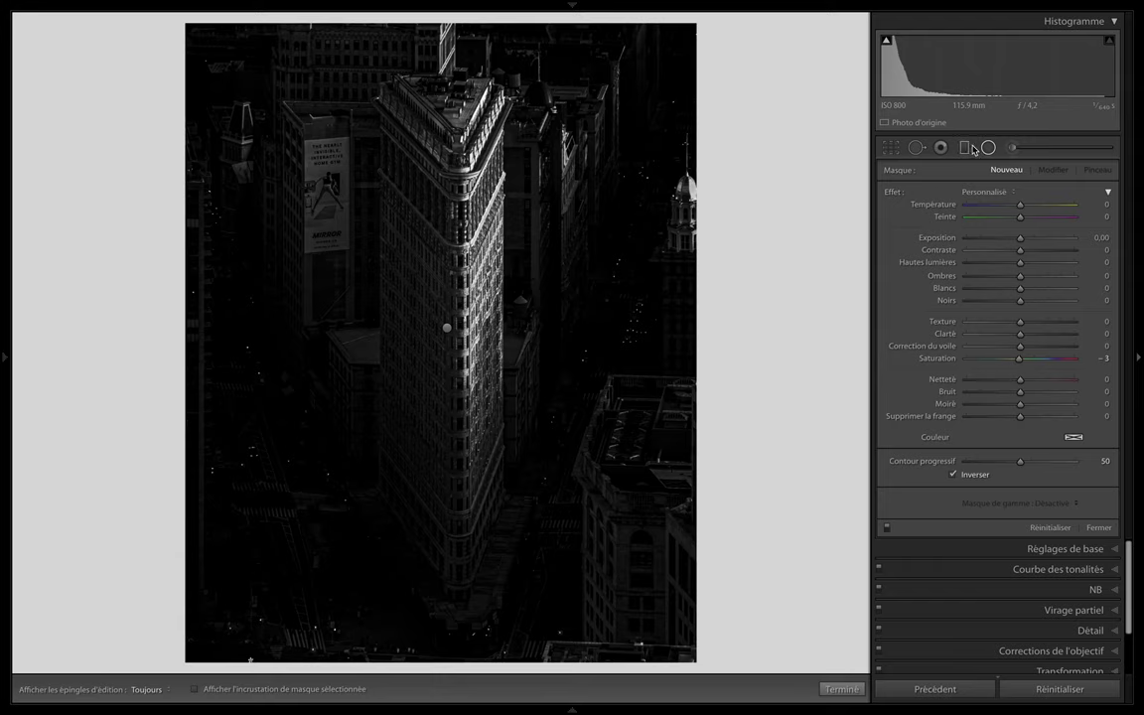
# - Add a graduated mask across the top edge with deepened blacks
pyautogui.click(964, 148)
pyautogui.moveTo(452, 24); pyautogui.dragTo(451, 119)
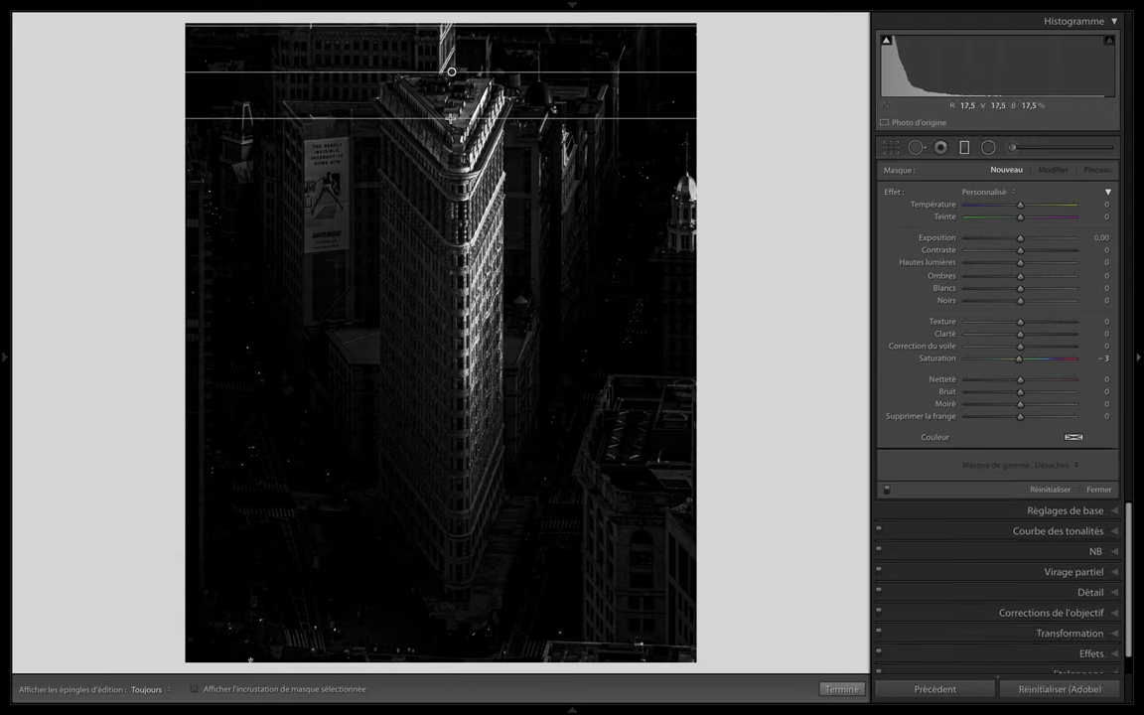
pyautogui.moveTo(452, 169); pyautogui.dragTo(452, 171)
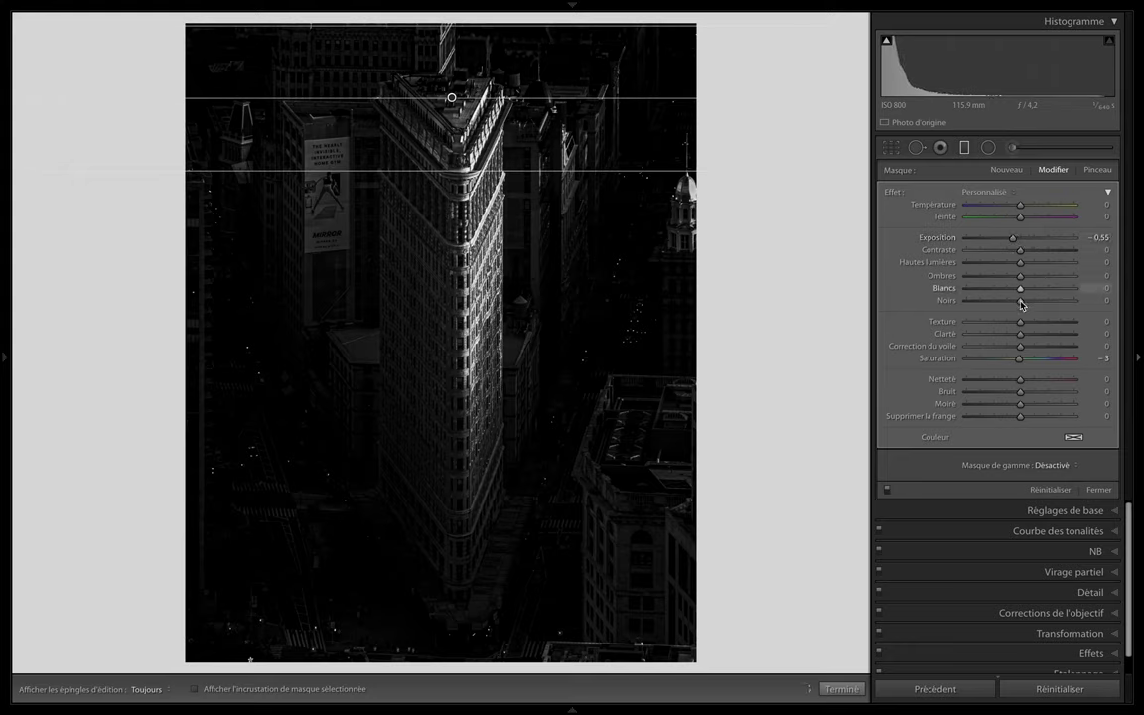
pyautogui.moveTo(1019, 301); pyautogui.dragTo(1017, 306)
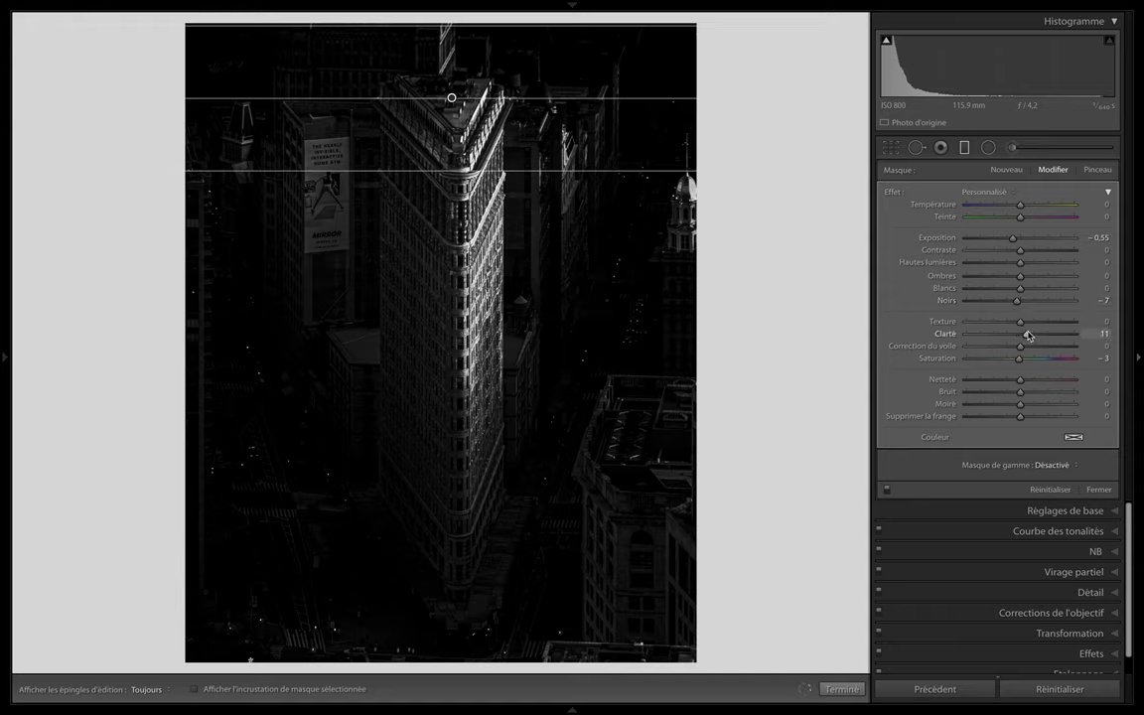
pyautogui.press('Escape')
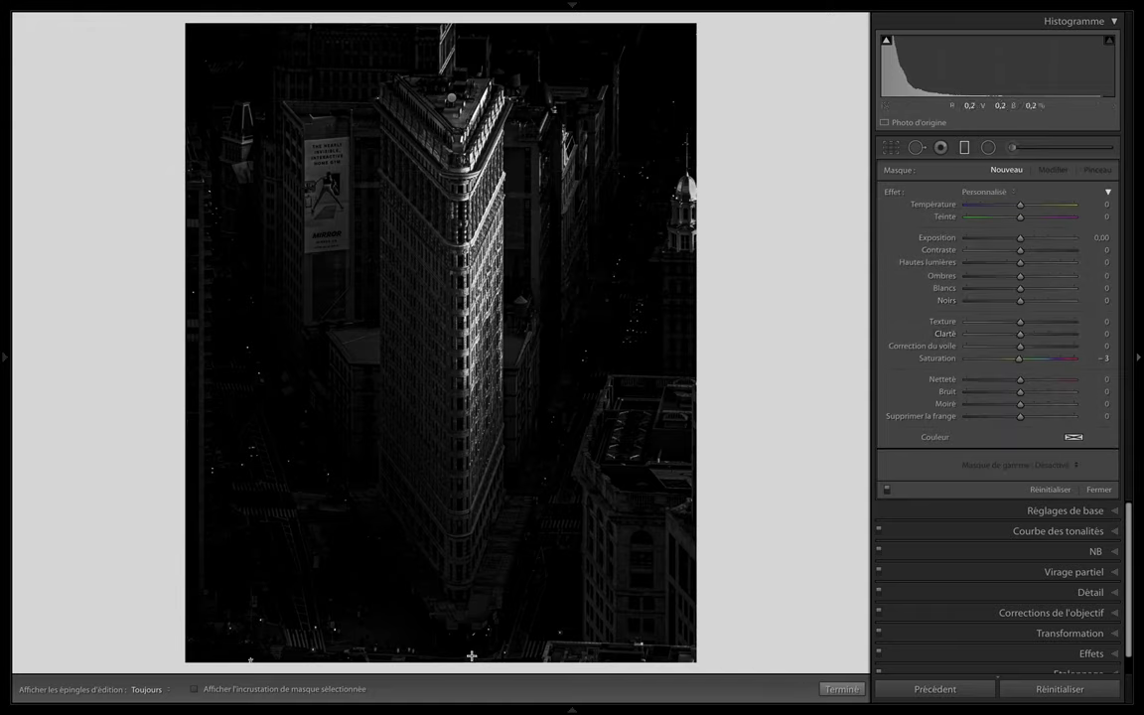
# - Add bottom and right-edge gradients, the right one at exposure −0.10 and blacks −4
pyautogui.moveTo(471, 596); pyautogui.dragTo(465, 521)
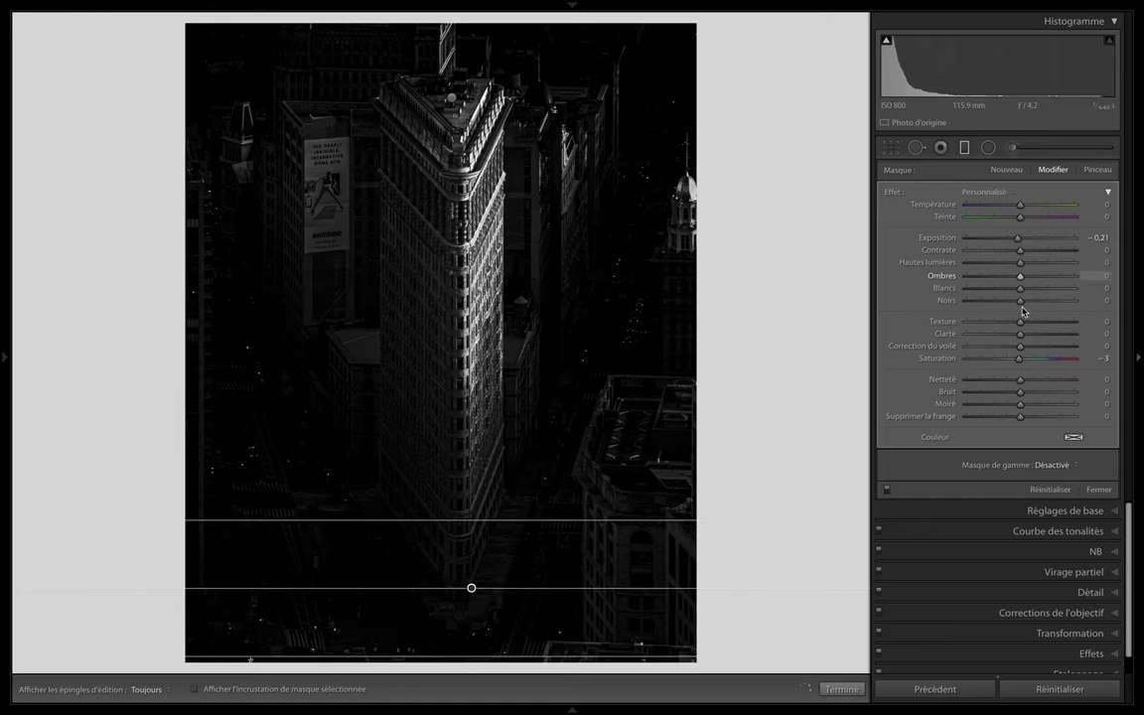
pyautogui.click(709, 333)
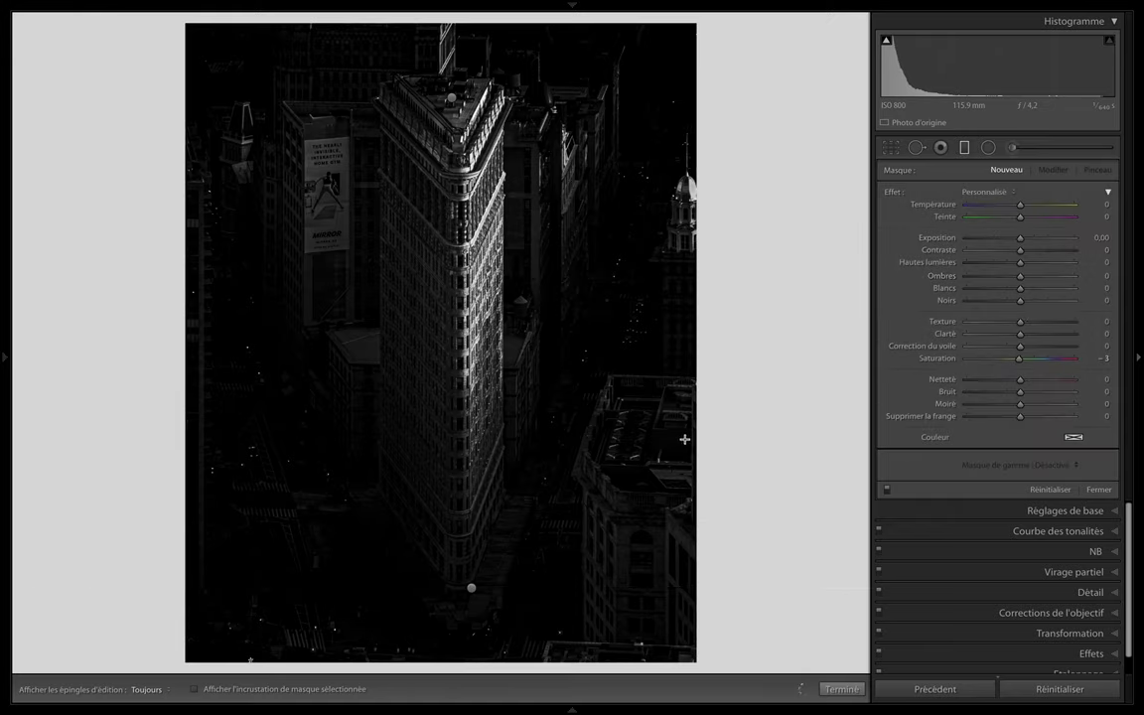
pyautogui.moveTo(694, 407); pyautogui.dragTo(559, 409)
pyautogui.click(1017, 238)
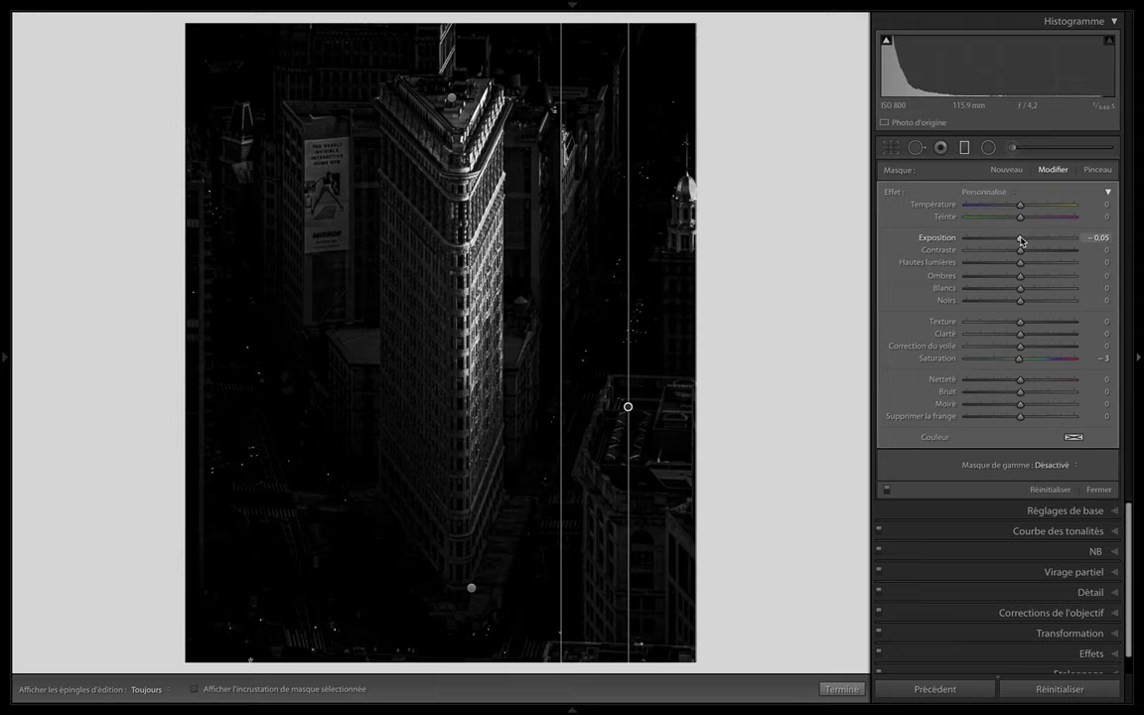
pyautogui.moveTo(1019, 301); pyautogui.dragTo(1017, 301)
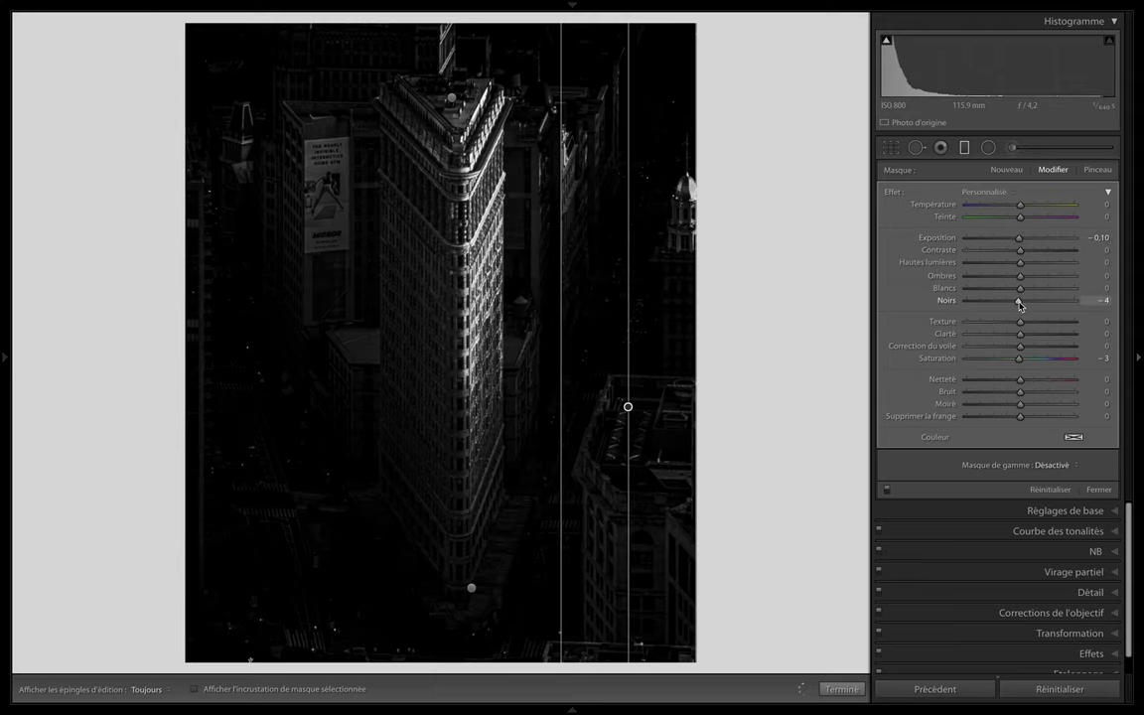
pyautogui.press('m')
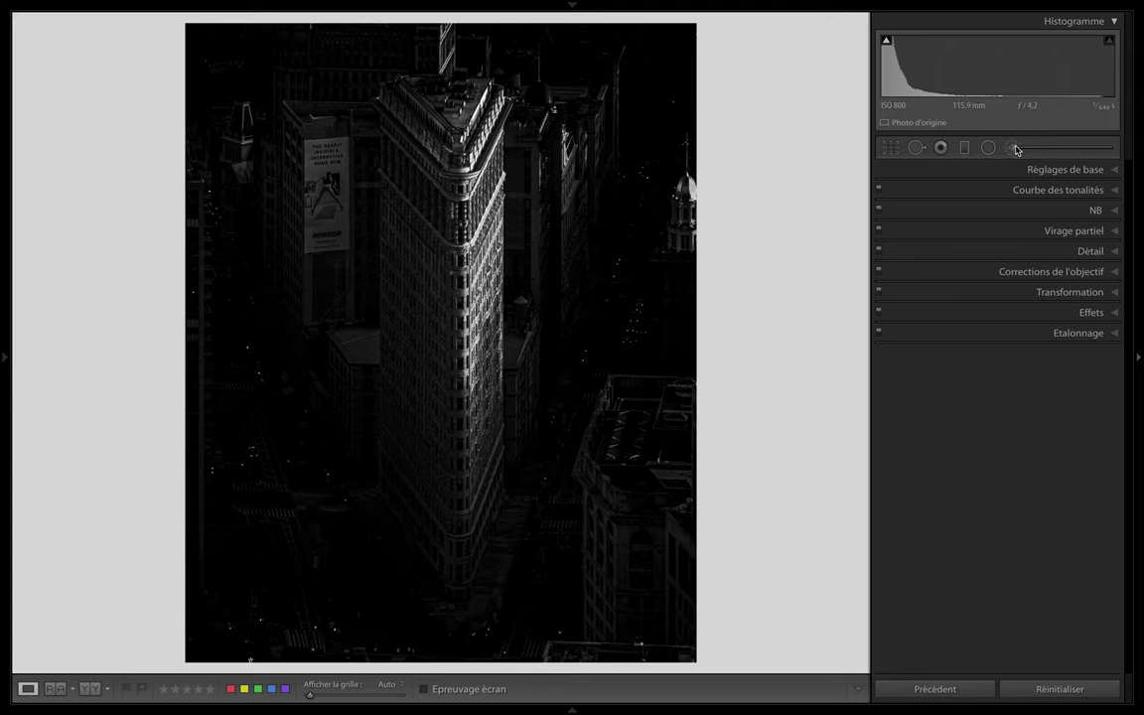
# - Set up an adjustment brush at size 5 and paint the lower-left street with the mask overlay shown
pyautogui.click(879, 189)
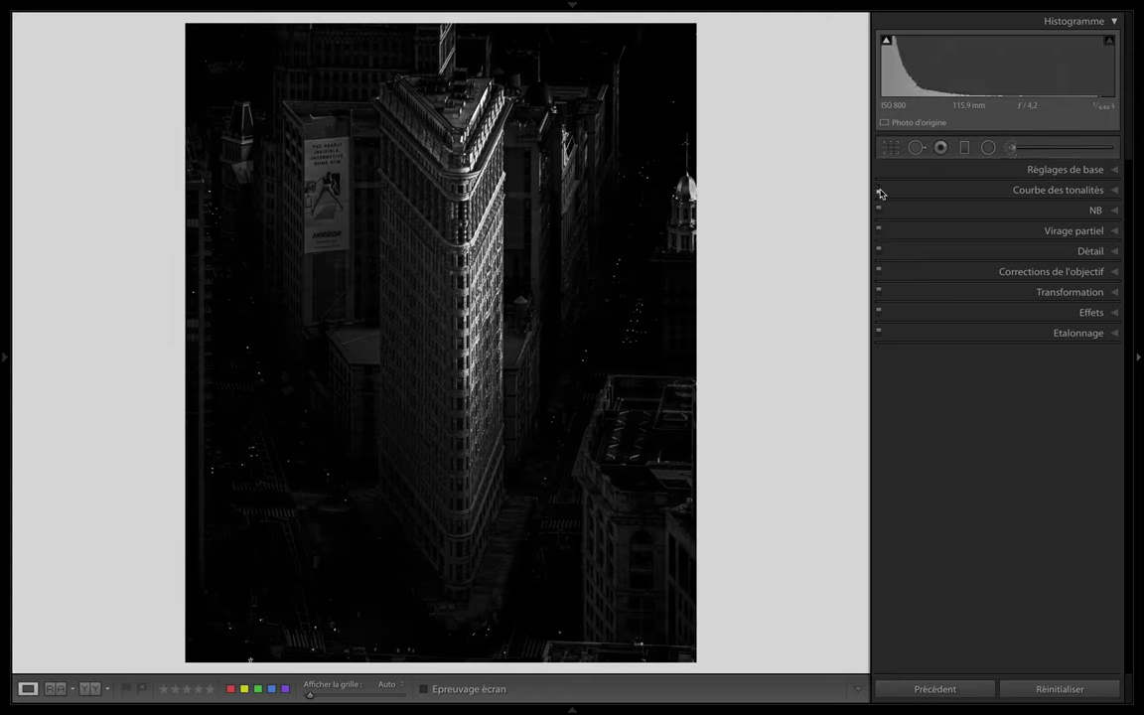
pyautogui.click(1011, 147)
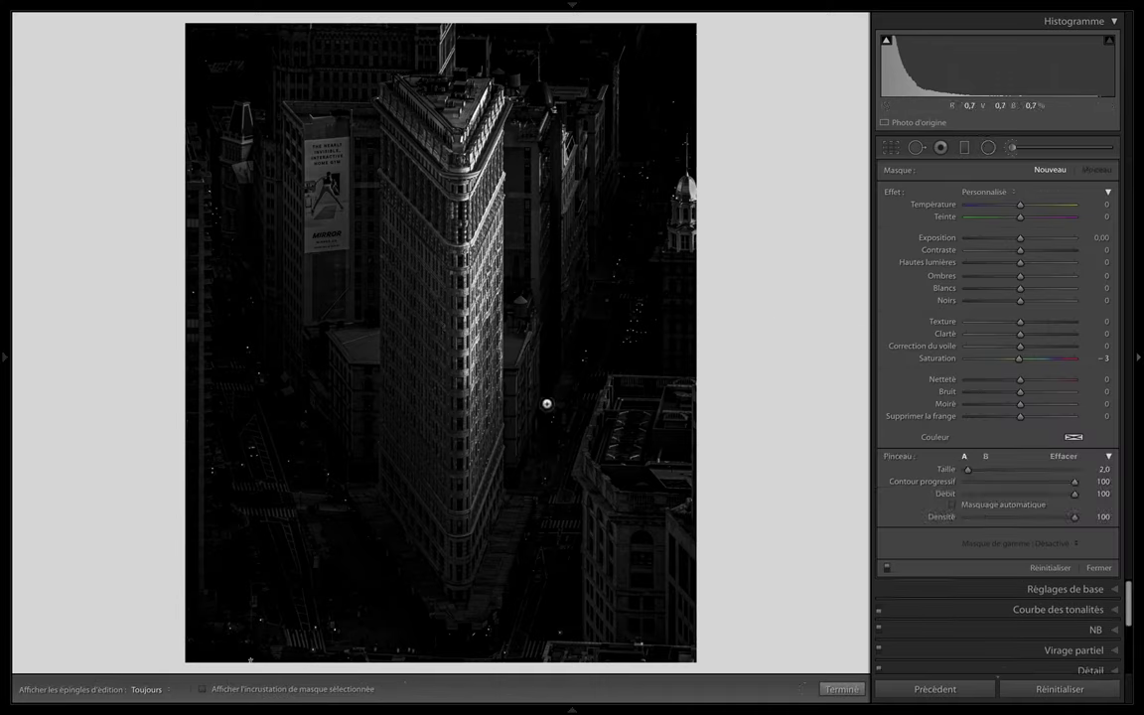
pyautogui.press('[')
pyautogui.press(']')
pyautogui.press(']')
pyautogui.press(']')
pyautogui.moveTo(314, 539); pyautogui.dragTo(319, 508)
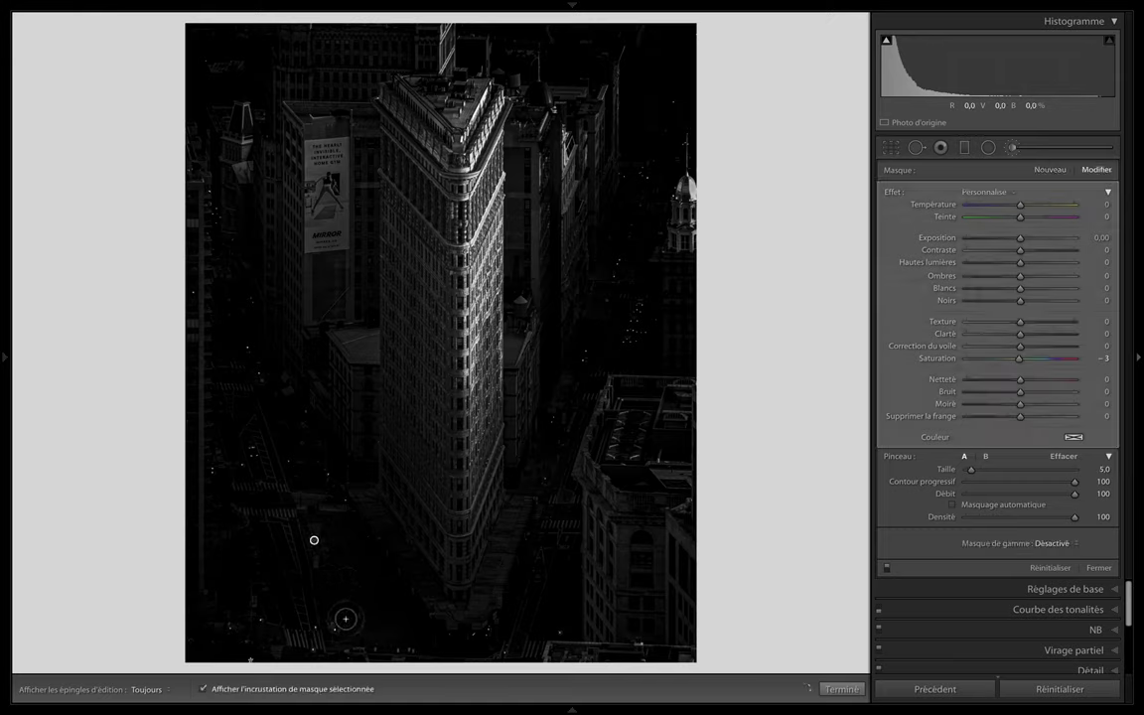
pyautogui.press('o')
pyautogui.press('h')
# - Paint the brush mask along the streets left and right of the Flatiron Building
pyautogui.moveTo(397, 599)
pyautogui.mouseDown()
pyautogui.moveTo(321, 632)
pyautogui.moveTo(255, 523)
pyautogui.moveTo(259, 416)
pyautogui.moveTo(234, 347)
pyautogui.moveTo(281, 449)
pyautogui.moveTo(345, 536)
pyautogui.moveTo(249, 373)
pyautogui.moveTo(236, 429)
pyautogui.moveTo(237, 559)
pyautogui.moveTo(247, 518)
pyautogui.moveTo(256, 643)
pyautogui.moveTo(269, 595)
pyautogui.moveTo(336, 596)
pyautogui.moveTo(235, 590)
pyautogui.moveTo(305, 570)
pyautogui.moveTo(304, 520)
pyautogui.moveTo(316, 613)
pyautogui.mouseUp()
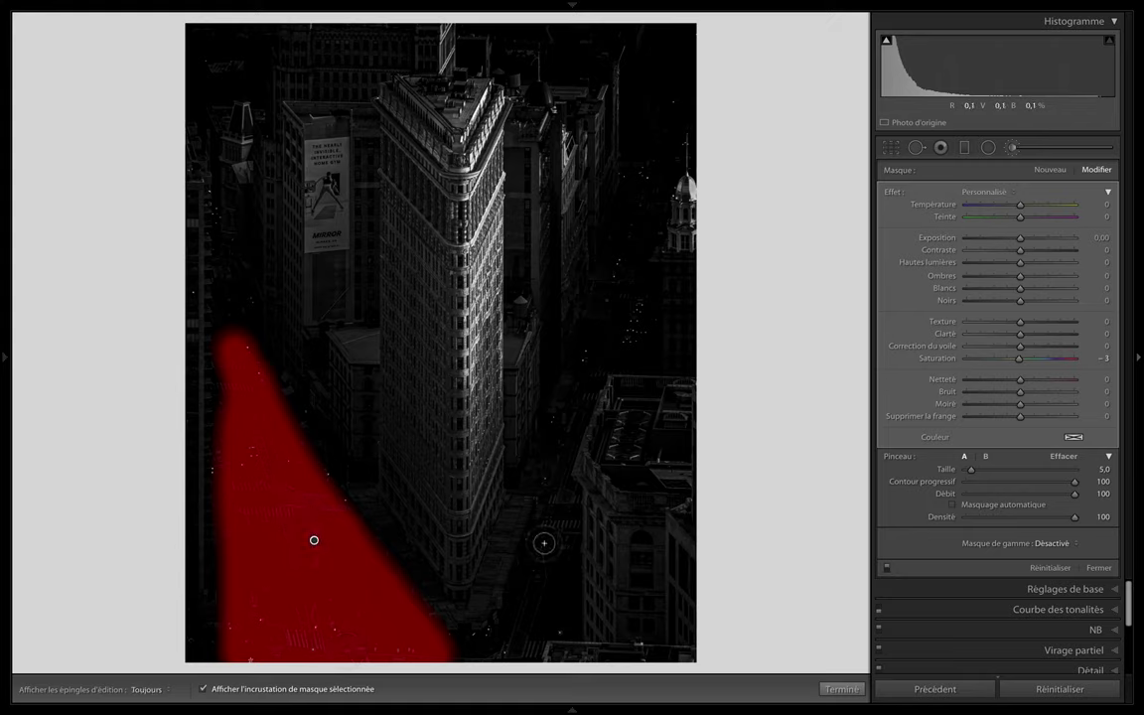
pyautogui.press('h')
pyautogui.moveTo(544, 511)
pyautogui.mouseDown()
pyautogui.moveTo(521, 612)
pyautogui.moveTo(467, 674)
pyautogui.mouseUp()
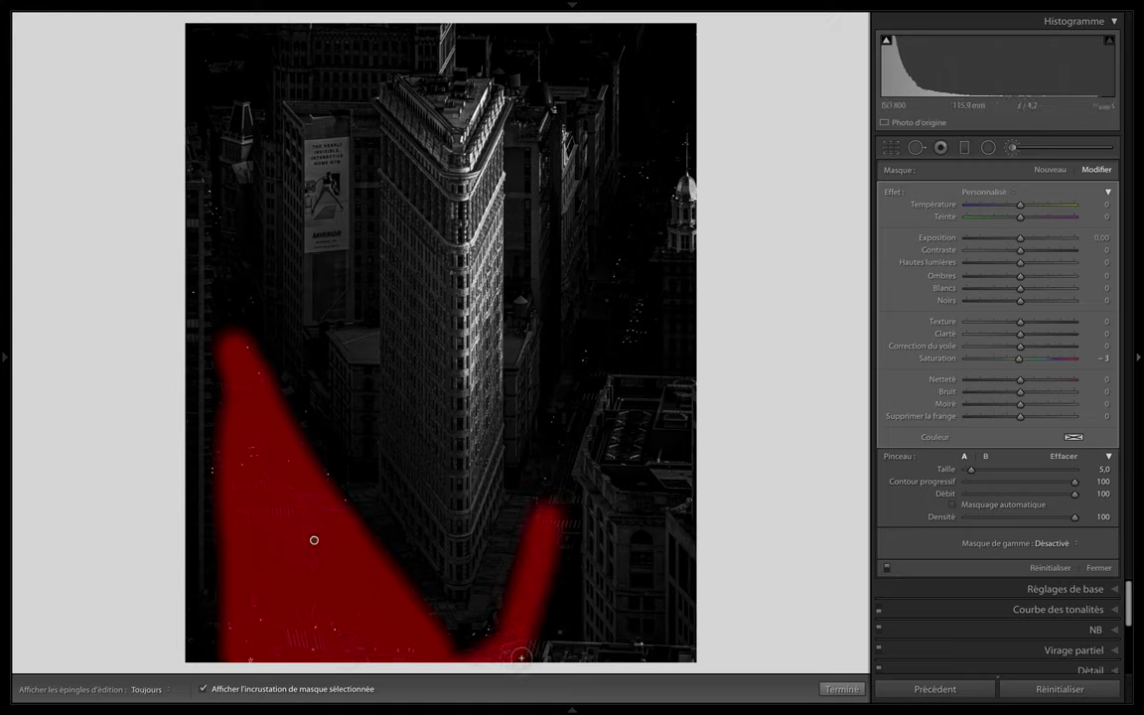
pyautogui.moveTo(528, 643)
pyautogui.mouseDown()
pyautogui.moveTo(562, 623)
pyautogui.moveTo(562, 486)
pyautogui.mouseUp()
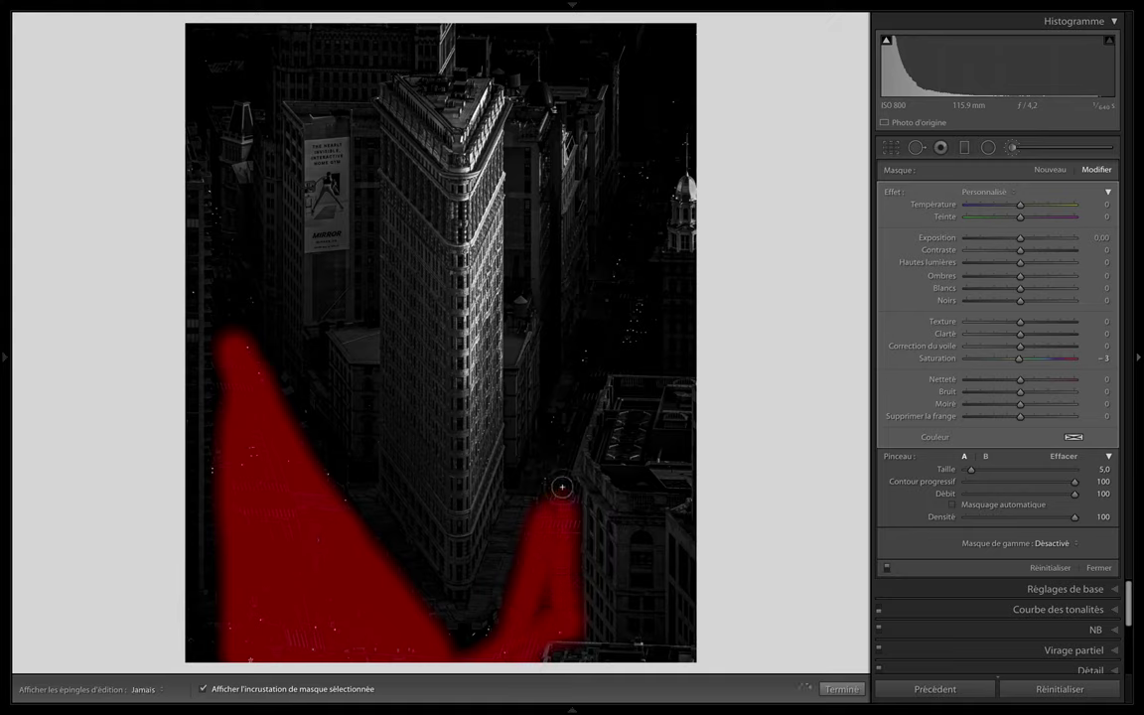
pyautogui.press('h')
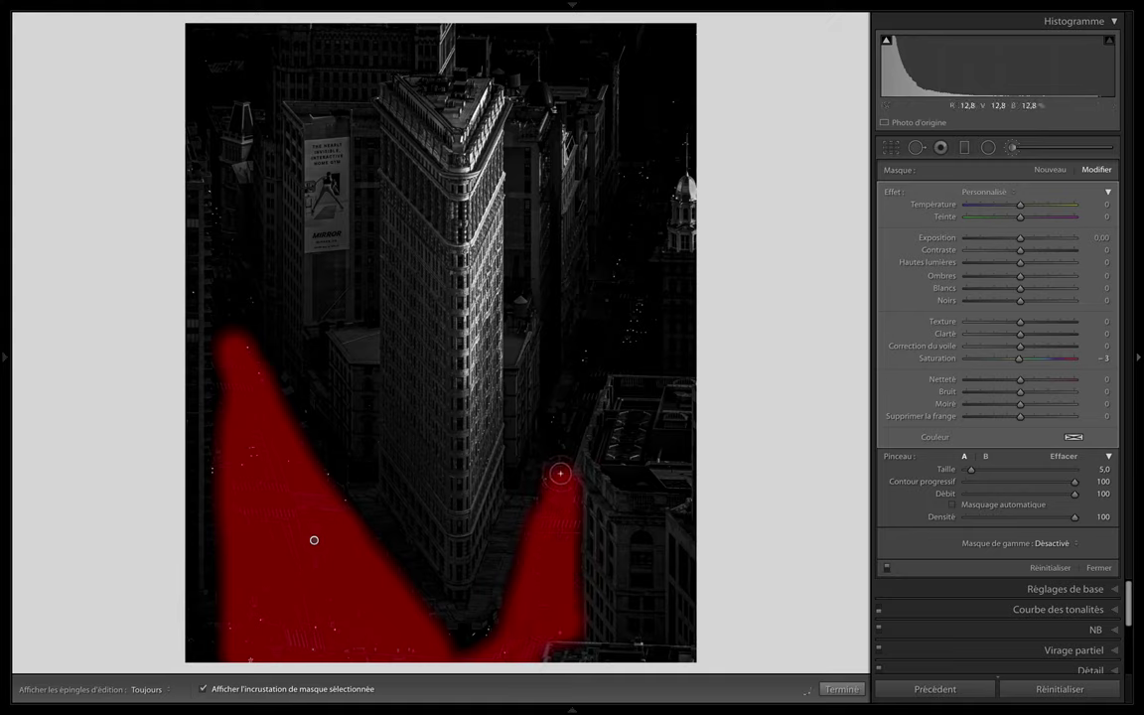
# - Extend the right-hand street mask straight up the far street with Shift-click strokes
pyautogui.press('shift')
pyautogui.keyDown('shift'); pyautogui.click(596, 364); pyautogui.keyUp('shift')
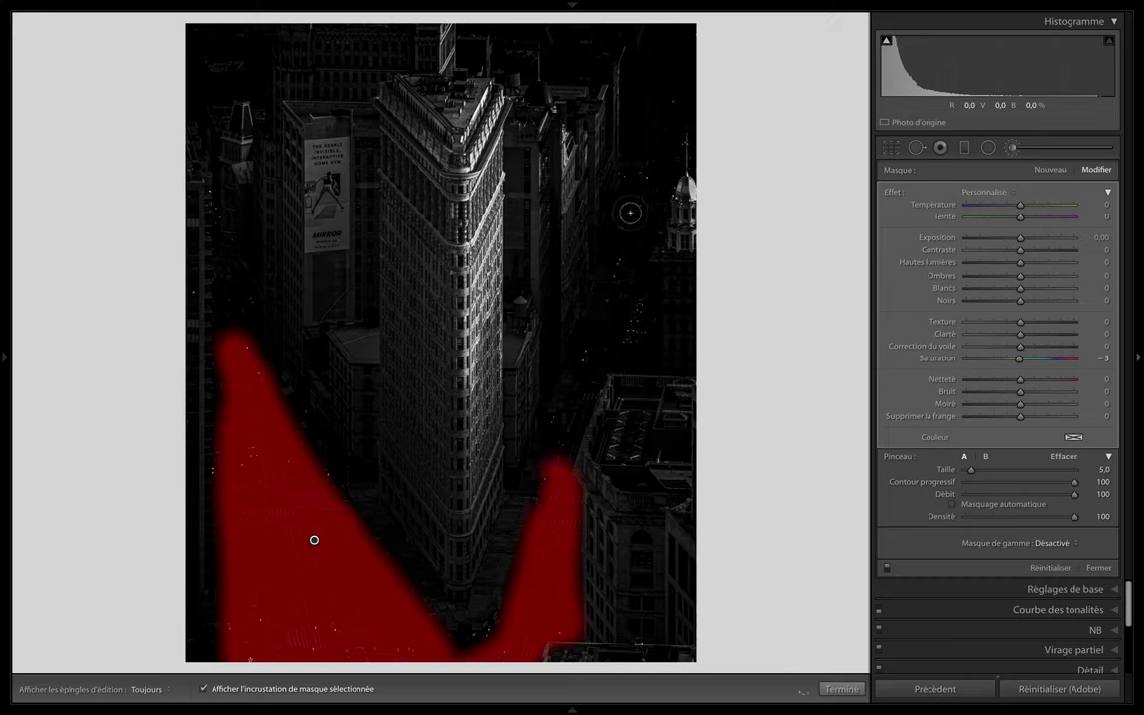
pyautogui.keyDown('shift'); pyautogui.click(658, 173); pyautogui.keyUp('shift')
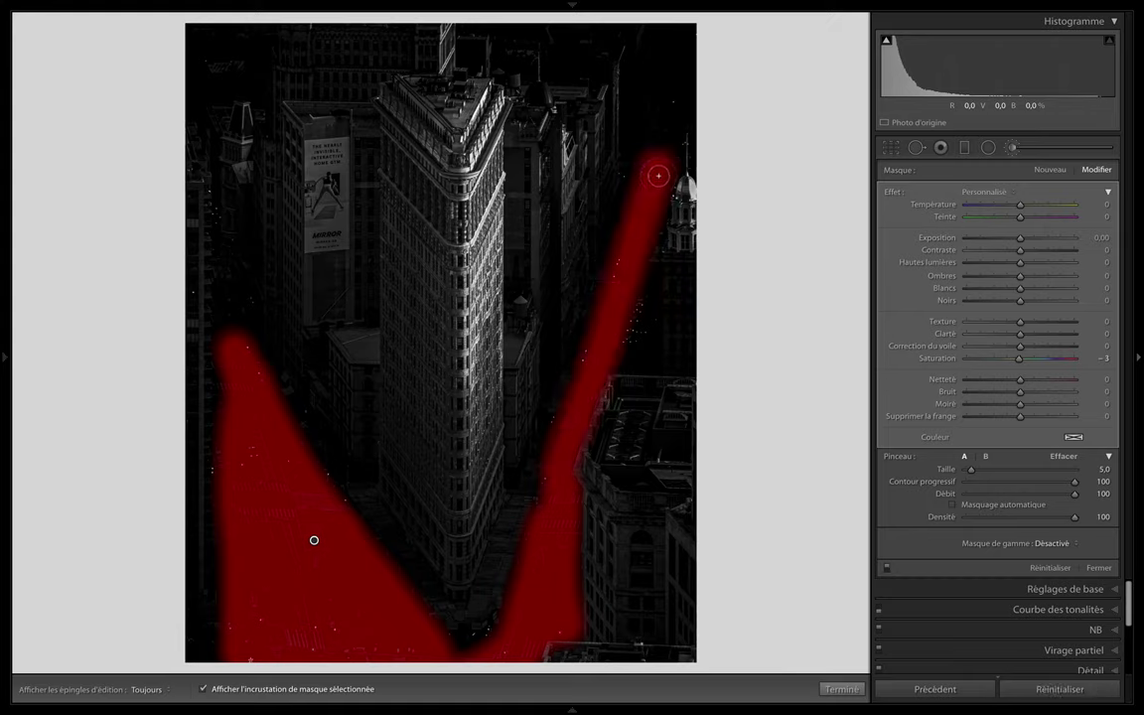
pyautogui.press('h')
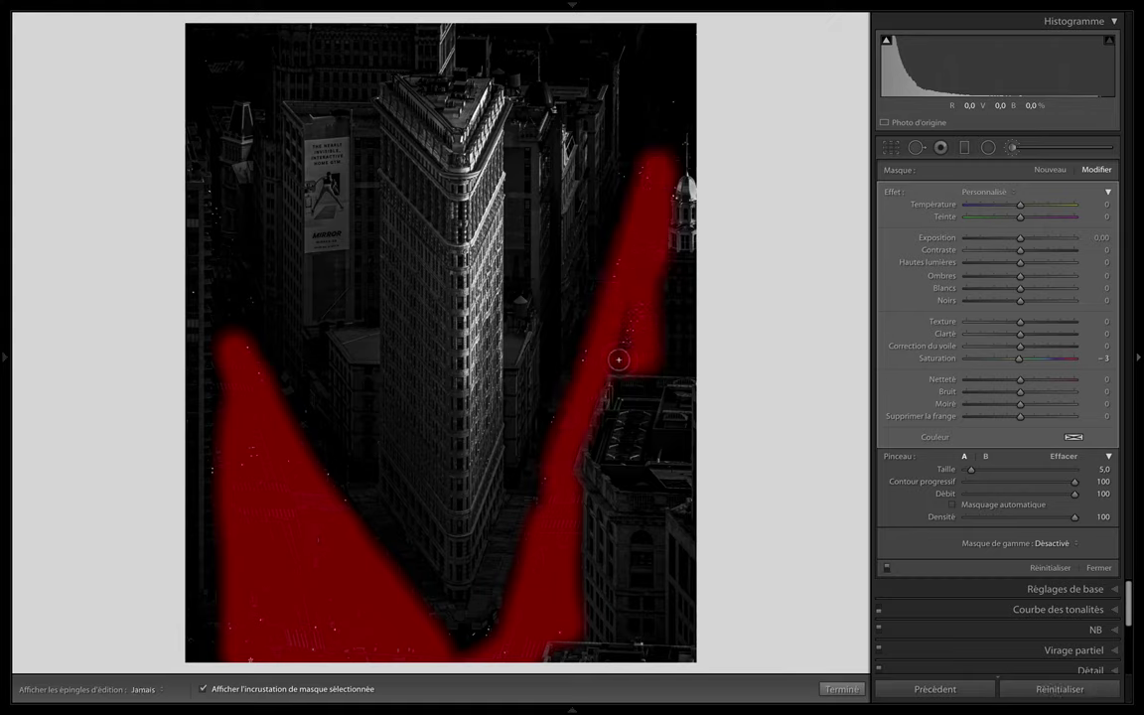
pyautogui.press('h')
pyautogui.moveTo(657, 165); pyautogui.dragTo(659, 144)
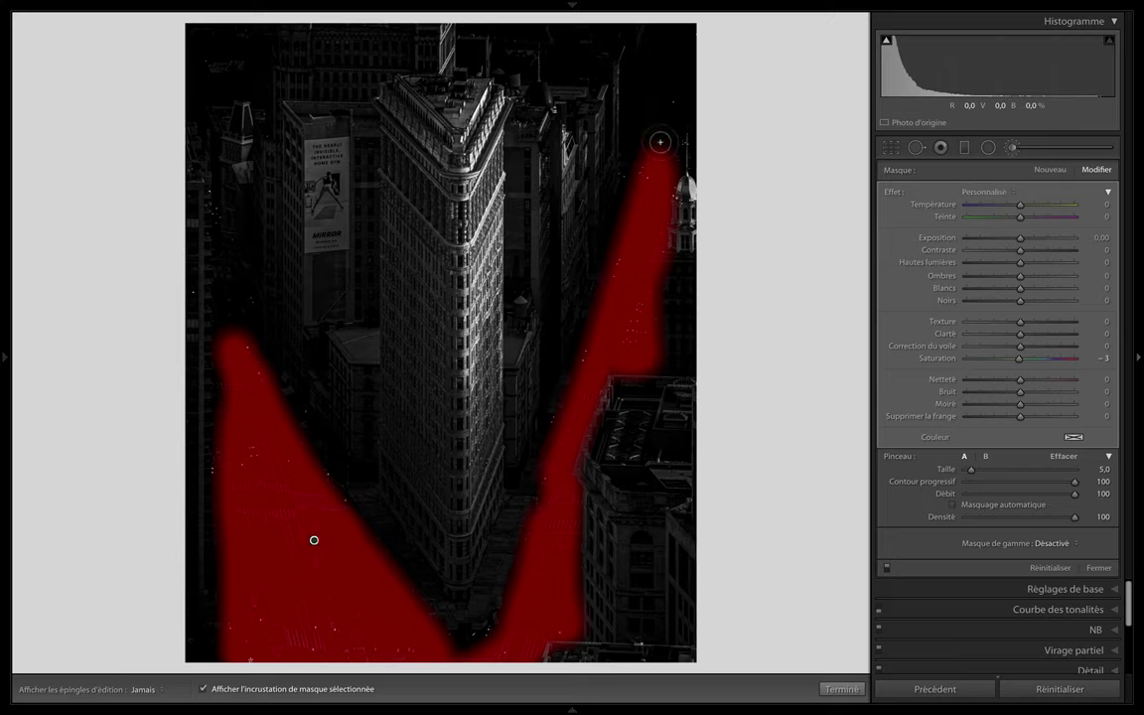
pyautogui.press('o')
pyautogui.press('o')
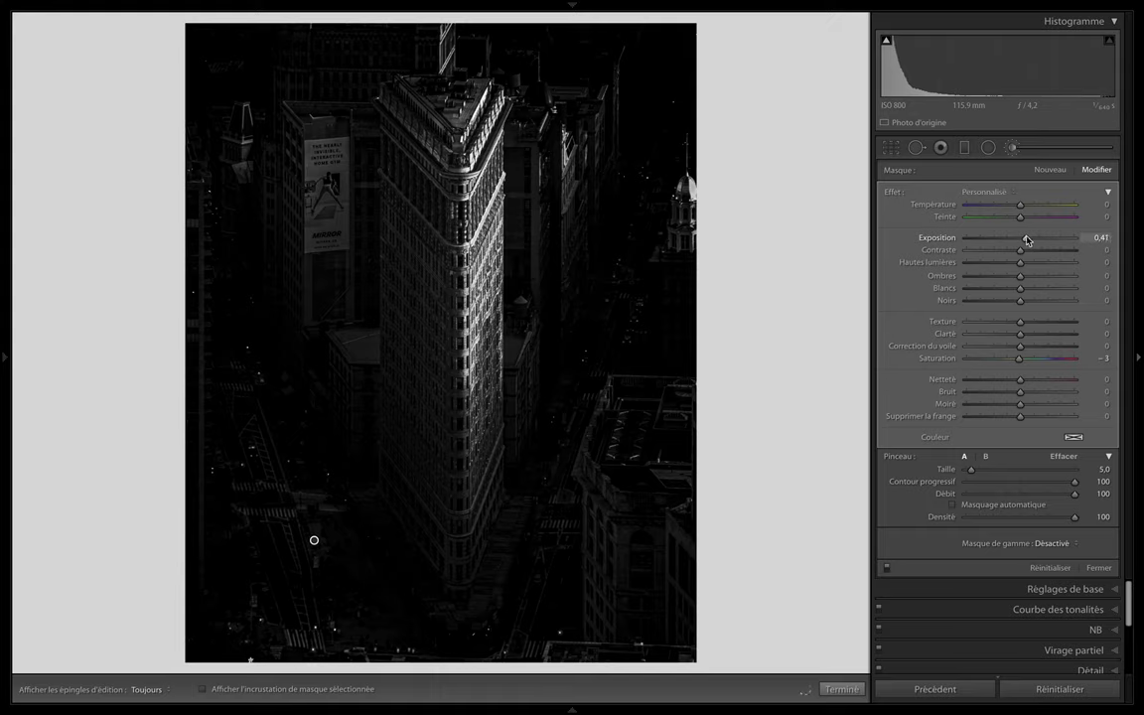
# - Brighten the painted streets to exposure about +0.3 with shadows +3
pyautogui.moveTo(1020, 276)
pyautogui.mouseDown()
pyautogui.moveTo(1066, 277)
pyautogui.moveTo(1022, 280)
pyautogui.mouseUp()
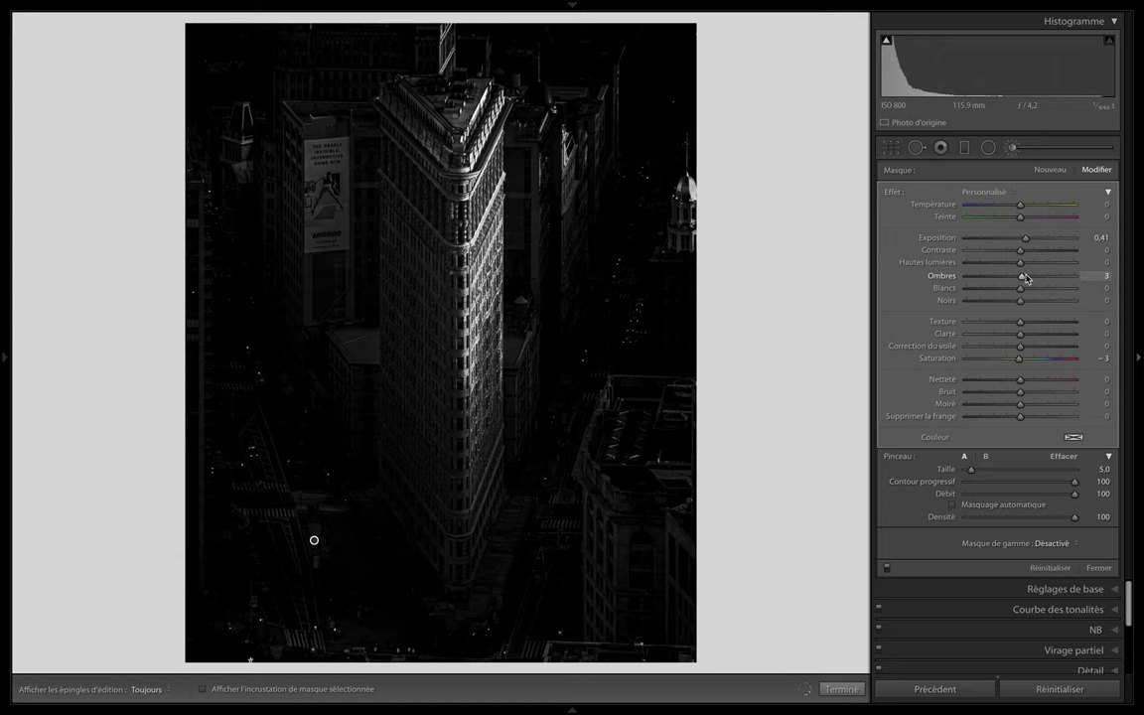
pyautogui.click(1098, 238)
pyautogui.hotkey('shift', 'Home')
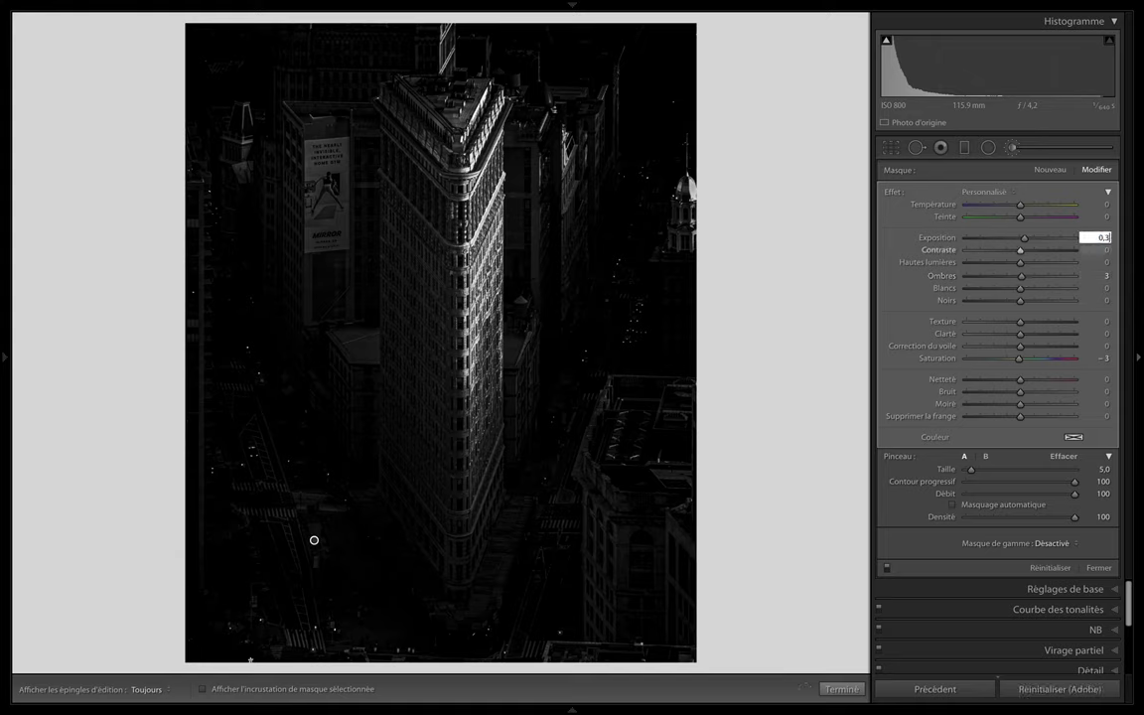
pyautogui.click(1050, 169)
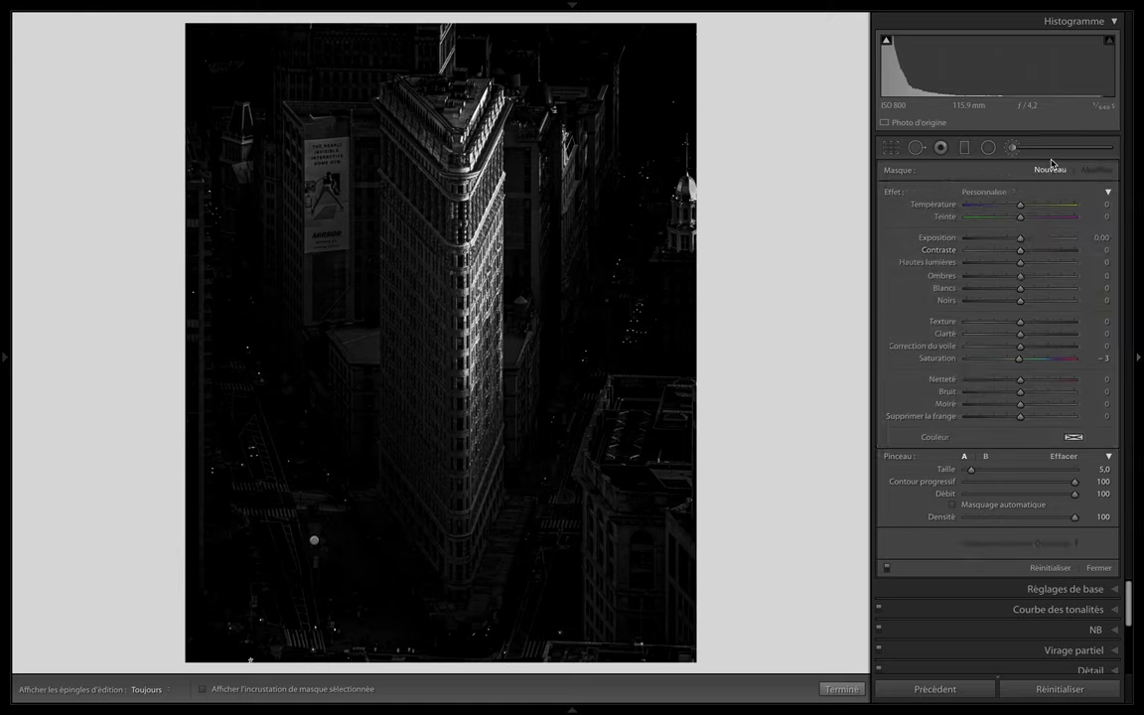
pyautogui.click(988, 148)
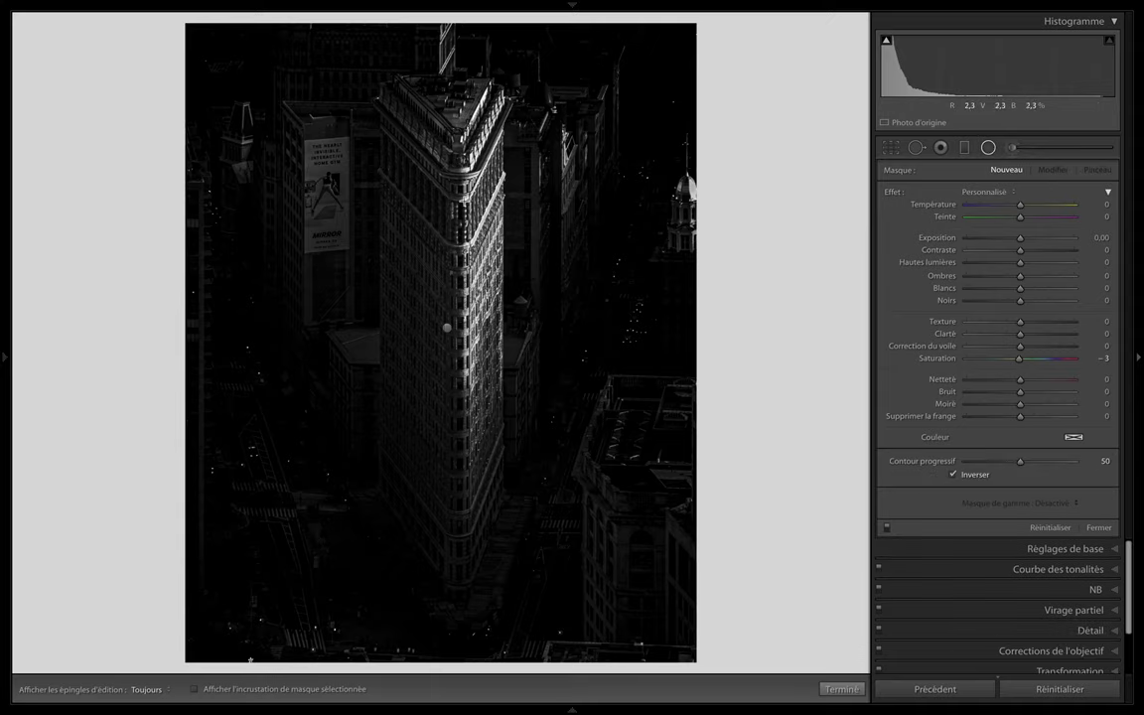
# - Cover the whole Flatiron facade with a radial mask, brighten it and set blacks to −5
pyautogui.moveTo(460, 316); pyautogui.dragTo(386, 540)
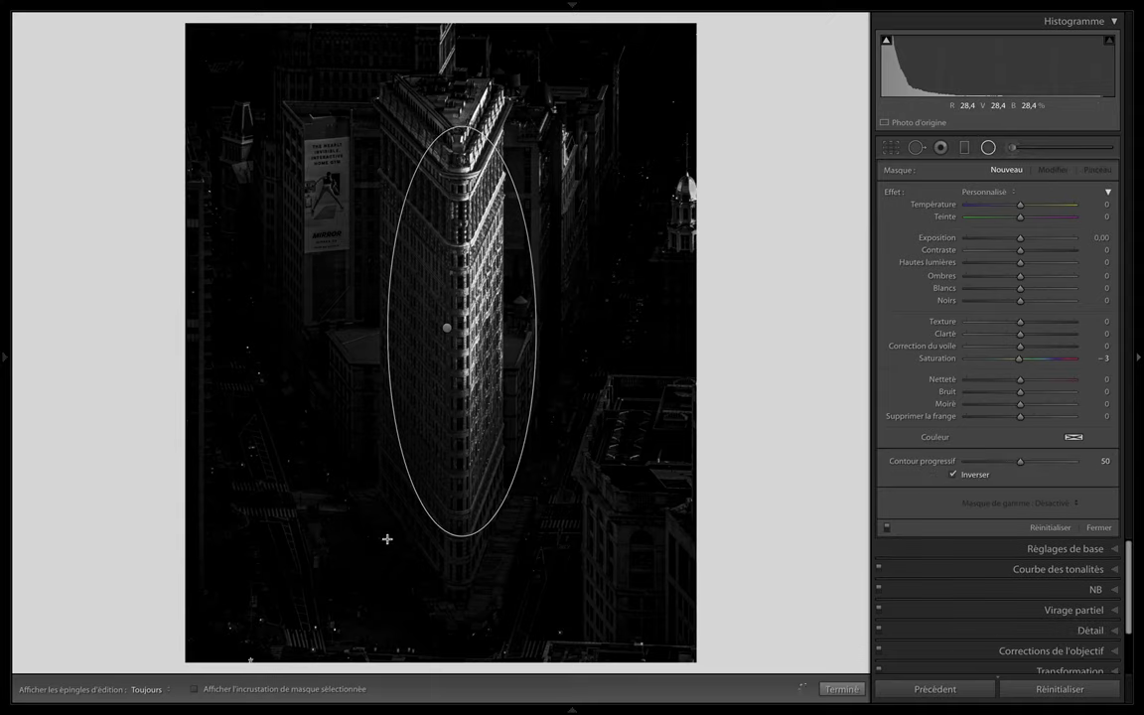
pyautogui.moveTo(495, 424)
pyautogui.mouseDown()
pyautogui.moveTo(471, 448)
pyautogui.moveTo(480, 413)
pyautogui.mouseUp()
pyautogui.moveTo(435, 545); pyautogui.dragTo(440, 581)
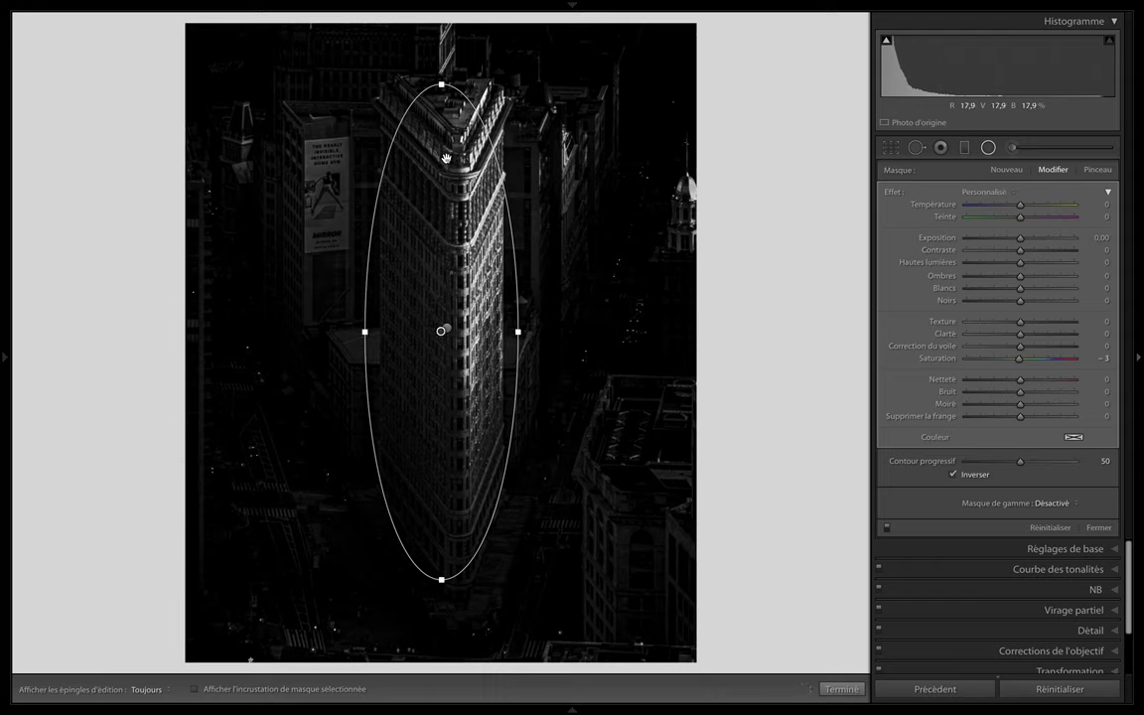
pyautogui.moveTo(445, 159); pyautogui.dragTo(447, 179)
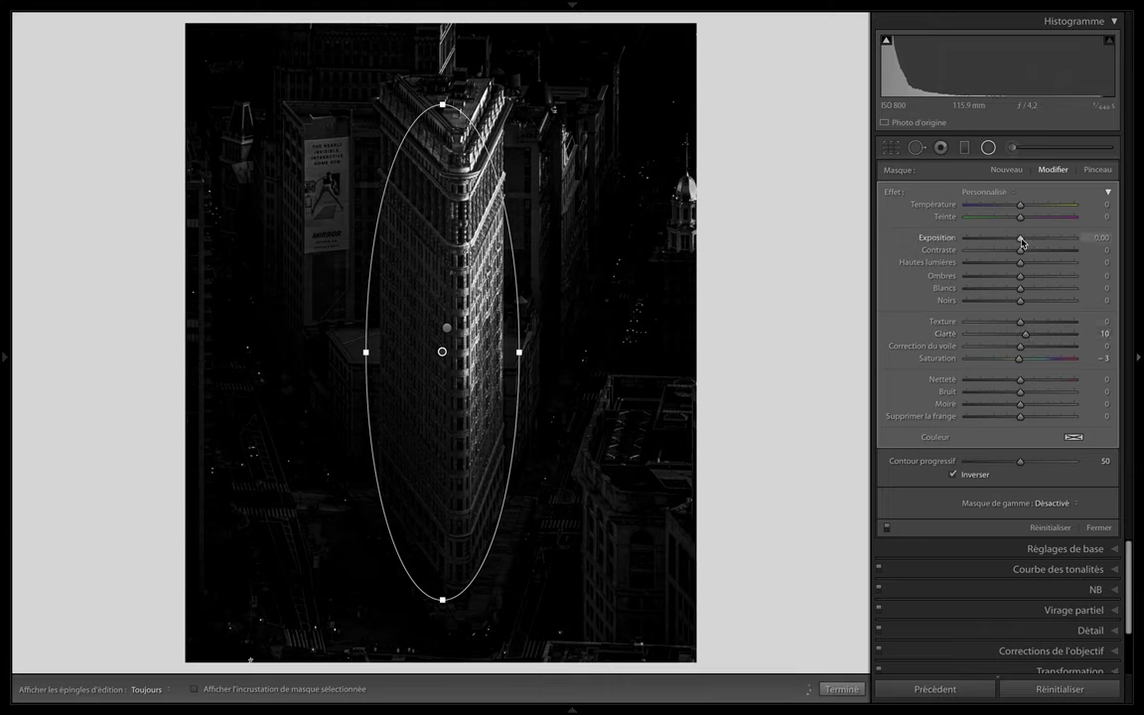
pyautogui.moveTo(1025, 242); pyautogui.dragTo(1026, 242)
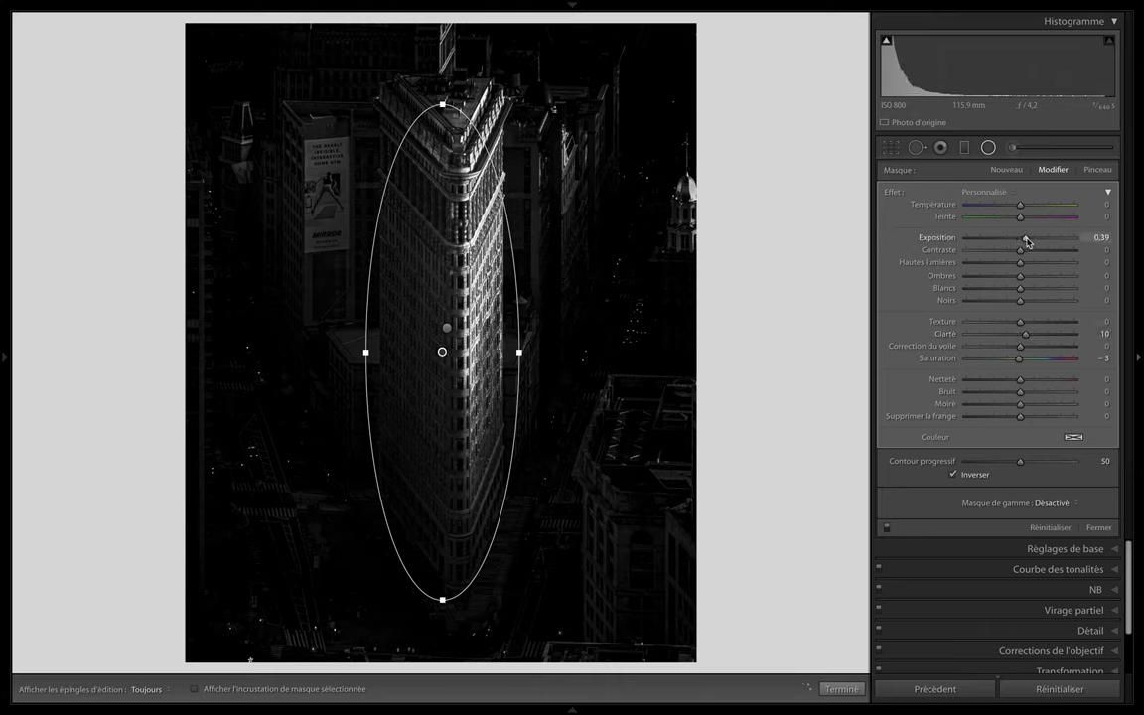
pyautogui.moveTo(1020, 303); pyautogui.dragTo(1018, 303)
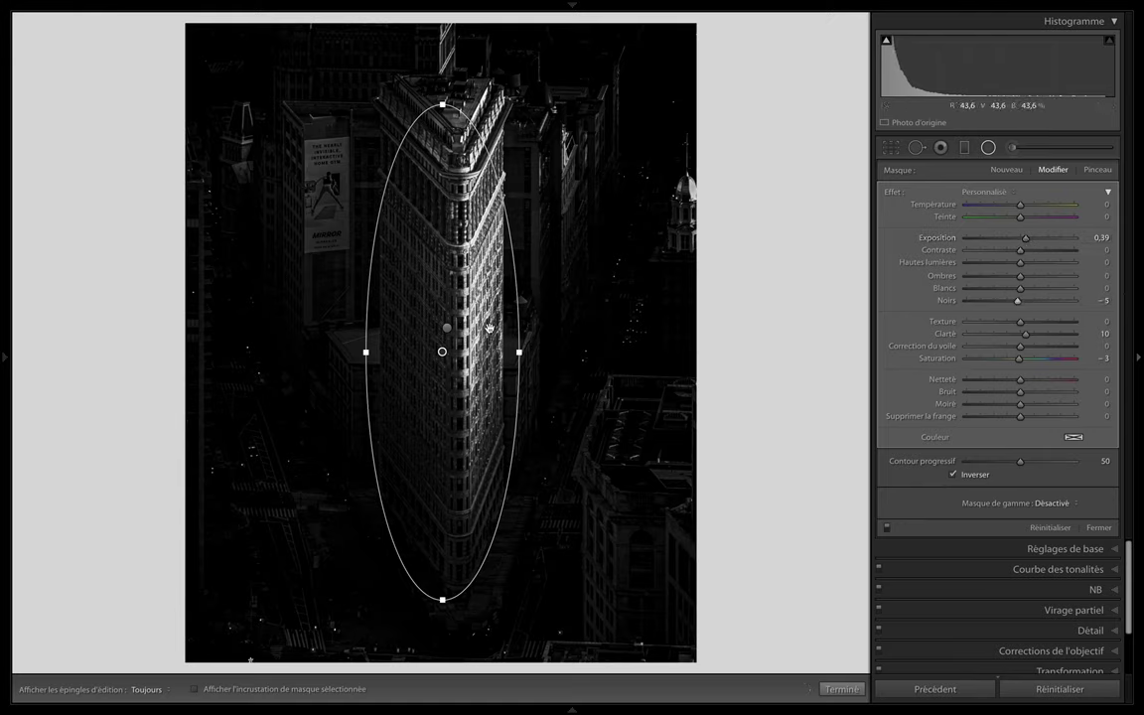
pyautogui.click(445, 293)
# - Brighten the building's top slightly with a fully feathered circular radial mask
pyautogui.moveTo(457, 202); pyautogui.dragTo(384, 262)
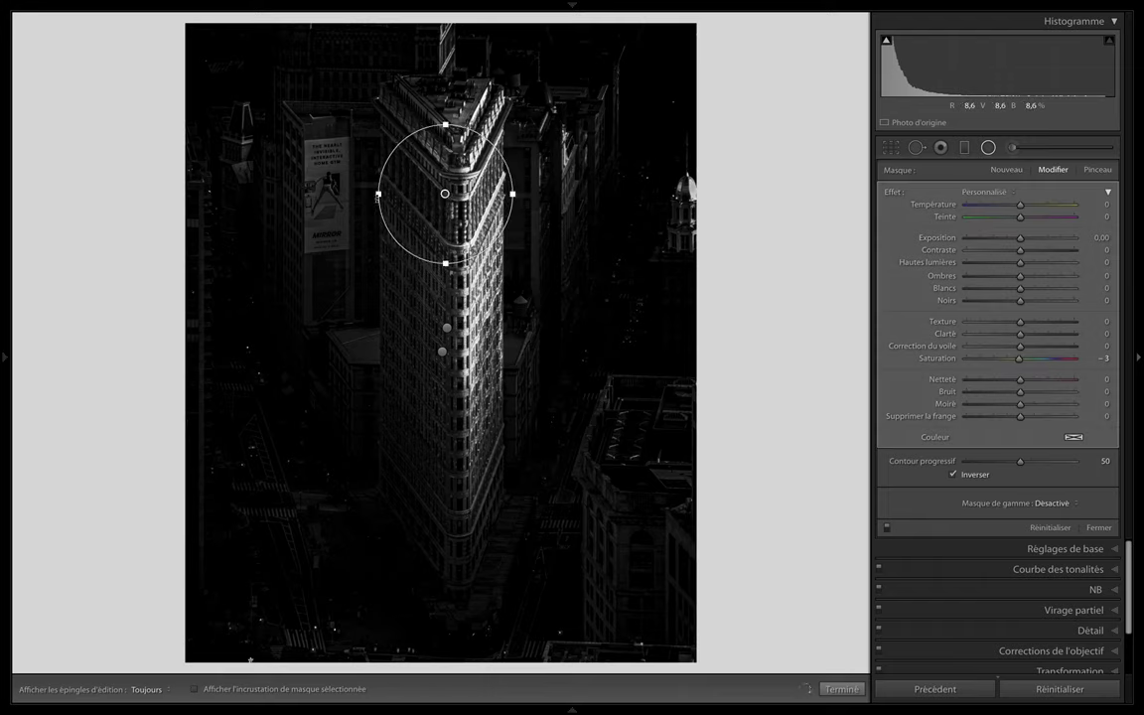
pyautogui.moveTo(378, 194); pyautogui.dragTo(386, 193)
pyautogui.moveTo(1019, 461); pyautogui.dragTo(1082, 461)
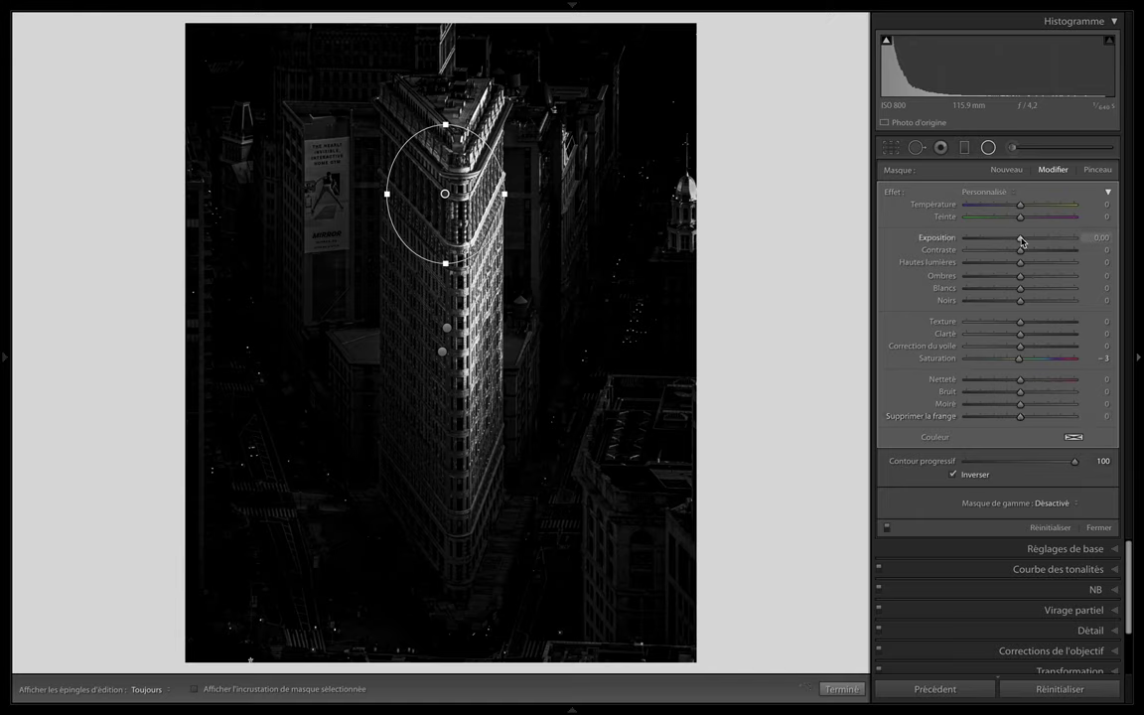
pyautogui.moveTo(1019, 241); pyautogui.dragTo(1022, 240)
pyautogui.click(507, 378)
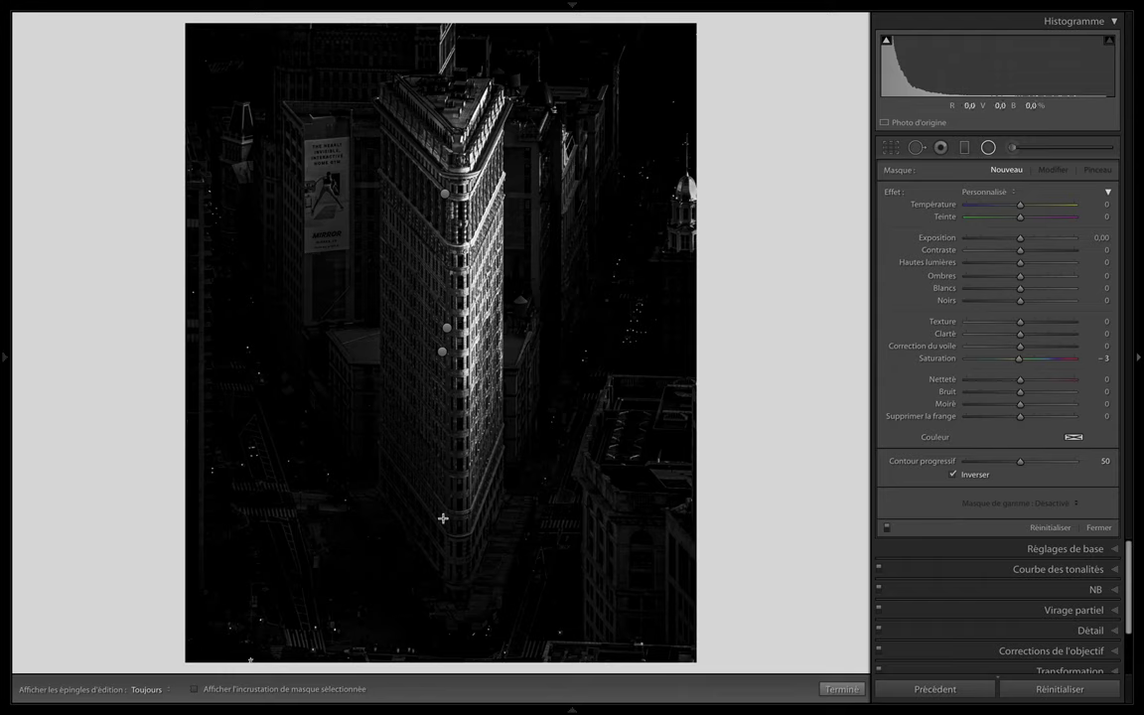
# - Brighten the lower facade to exposure +0.47 with a radial mask feathered at 50
pyautogui.moveTo(466, 574); pyautogui.dragTo(417, 497)
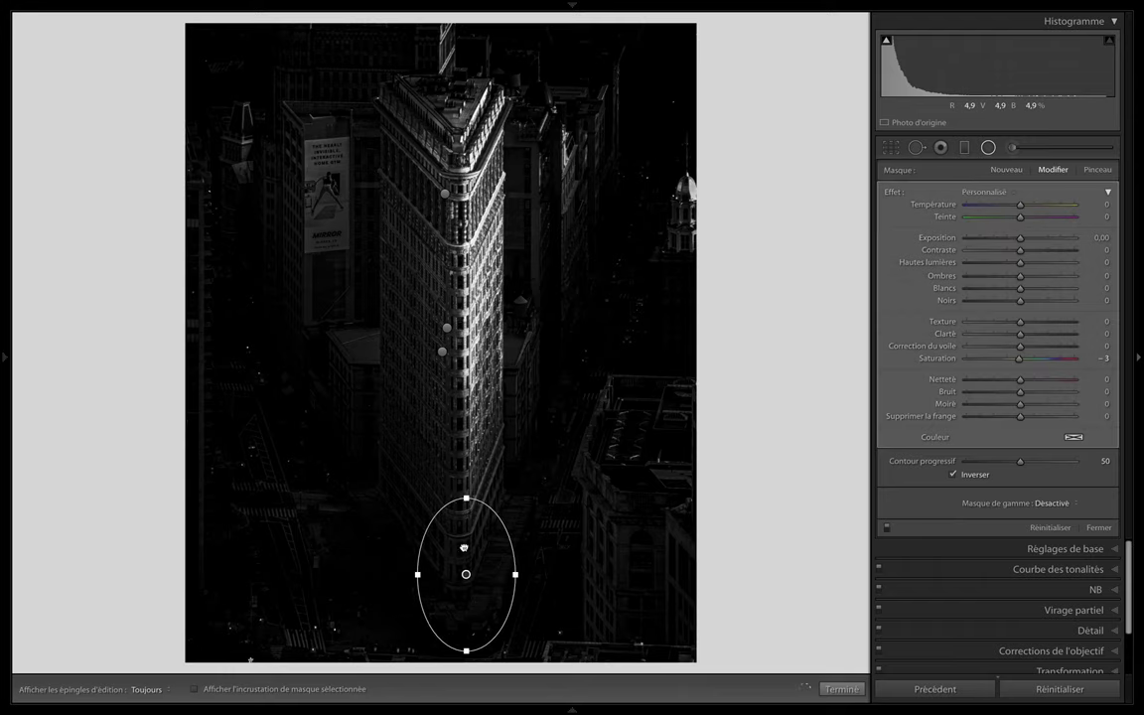
pyautogui.moveTo(464, 547); pyautogui.dragTo(454, 486)
pyautogui.moveTo(457, 435); pyautogui.dragTo(457, 403)
pyautogui.moveTo(469, 467); pyautogui.dragTo(469, 461)
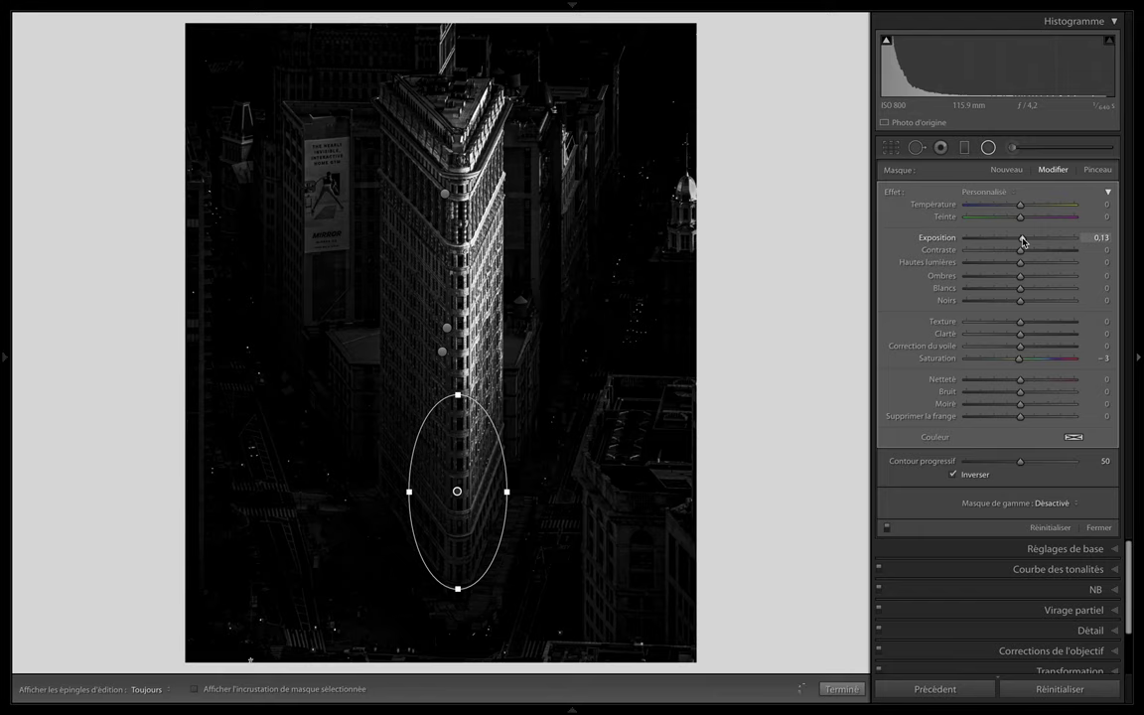
pyautogui.moveTo(1023, 242); pyautogui.dragTo(1026, 241)
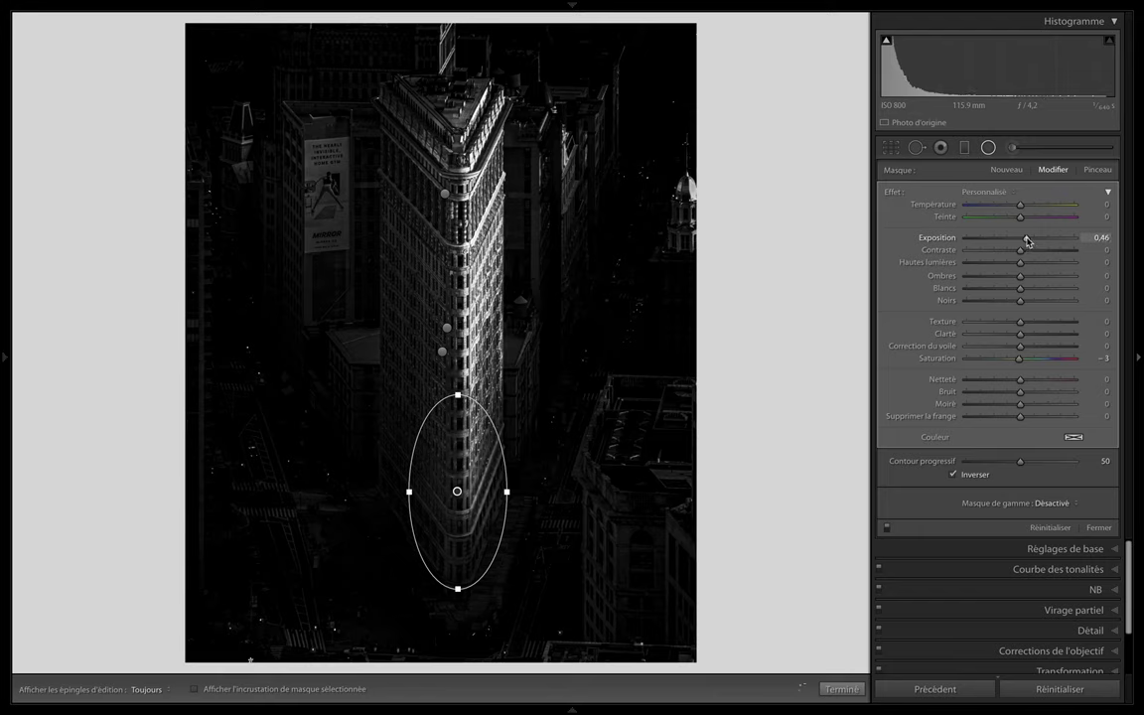
pyautogui.press('Escape')
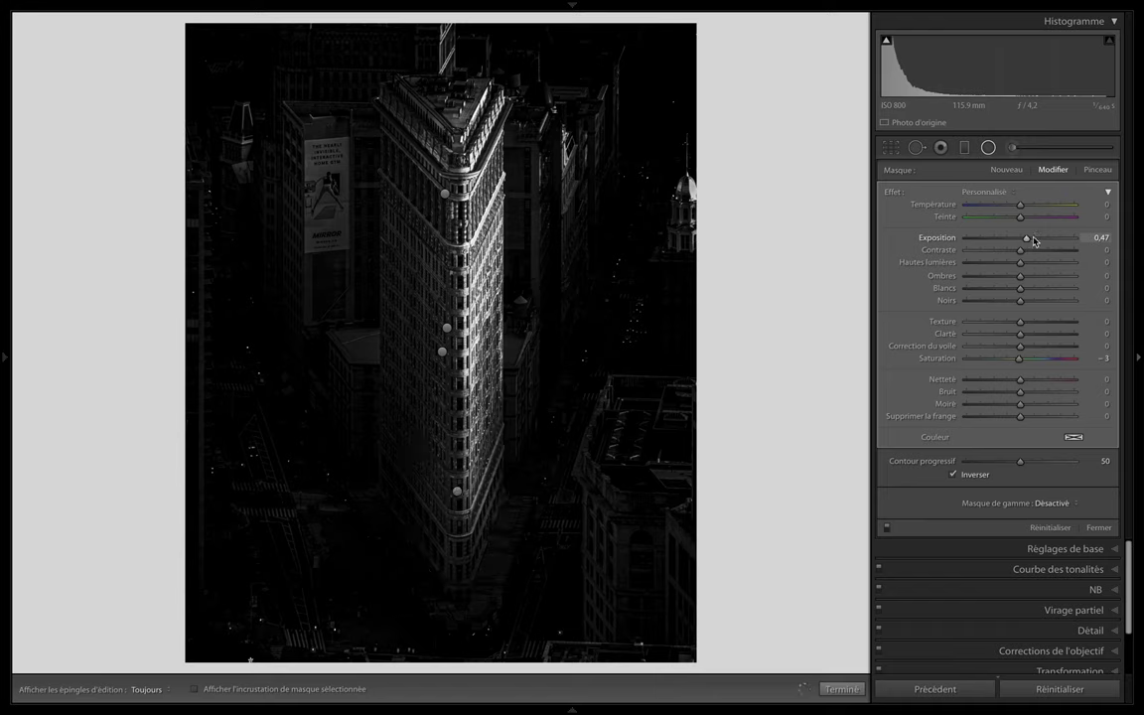
# - Draw a radial mask around the left billboard building and darken it to exposure −0.92
pyautogui.moveTo(312, 200); pyautogui.dragTo(242, 326)
pyautogui.moveTo(305, 258); pyautogui.dragTo(310, 272)
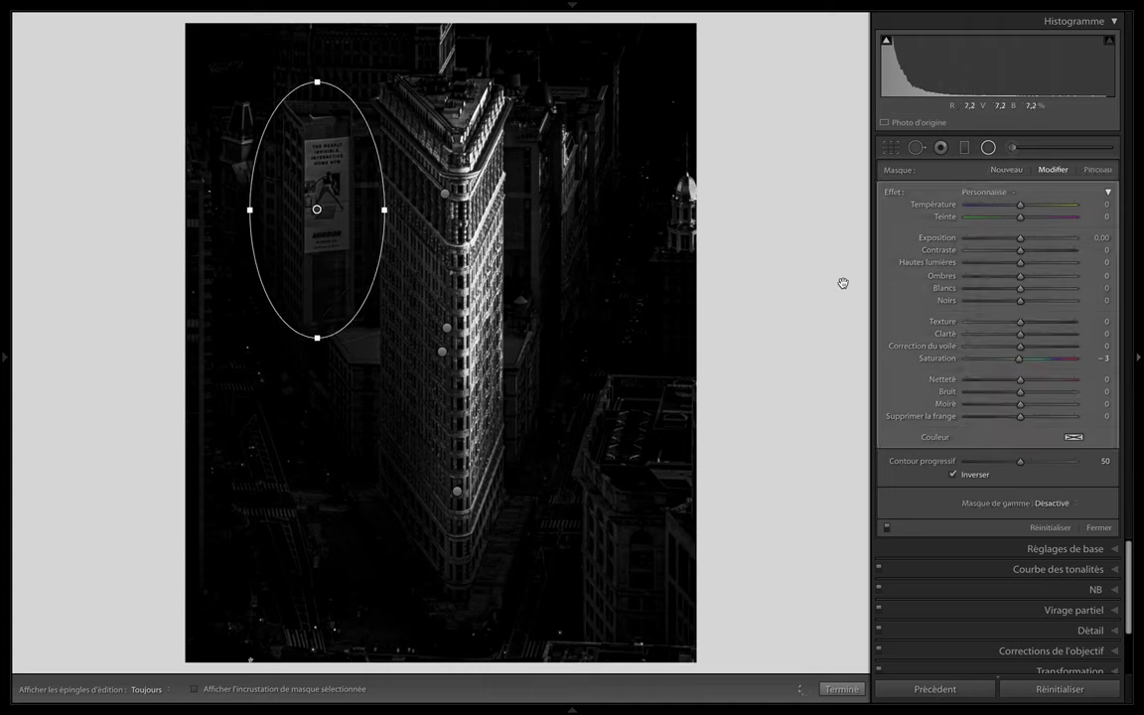
pyautogui.moveTo(1020, 239); pyautogui.dragTo(1009, 241)
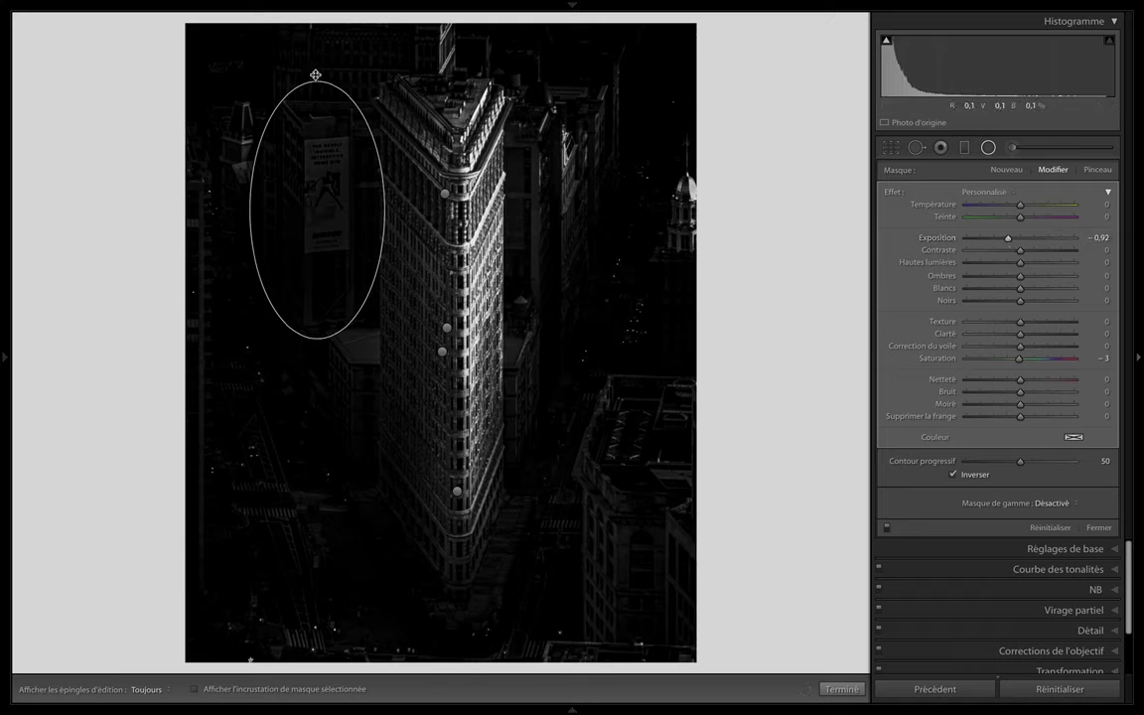
pyautogui.click(273, 112)
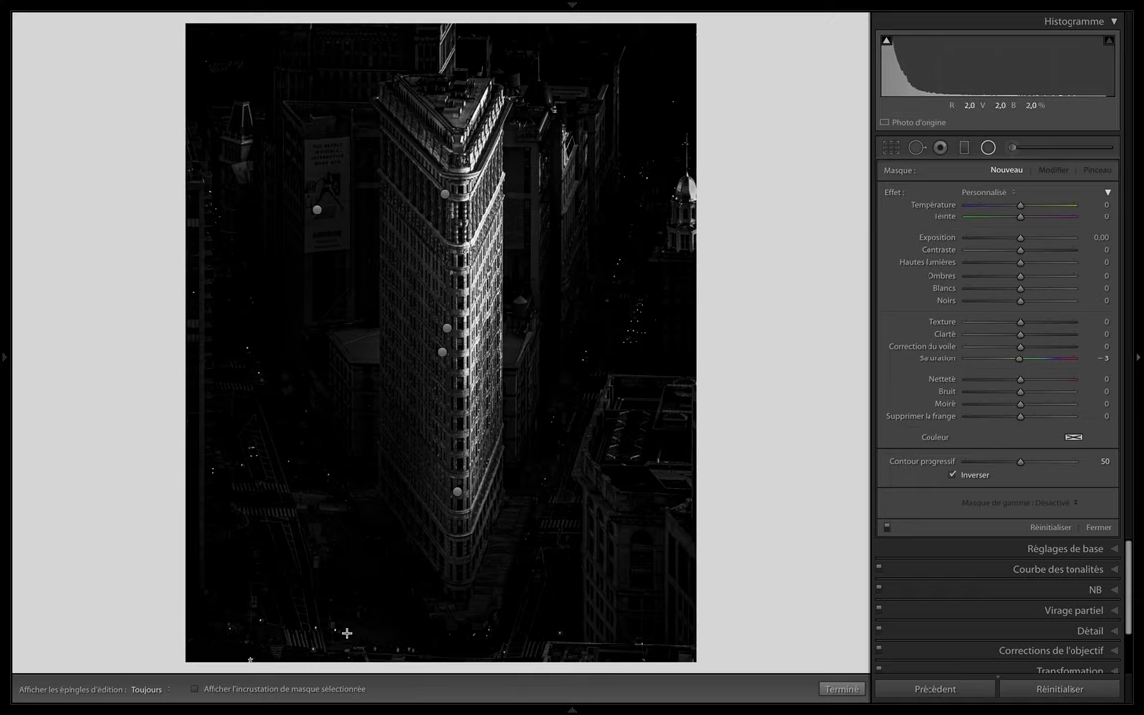
# - Darken the photo's lower-left corner with a radial mask and place another in the bottom-right corner
pyautogui.moveTo(345, 632); pyautogui.dragTo(463, 671)
pyautogui.moveTo(375, 632); pyautogui.dragTo(378, 636)
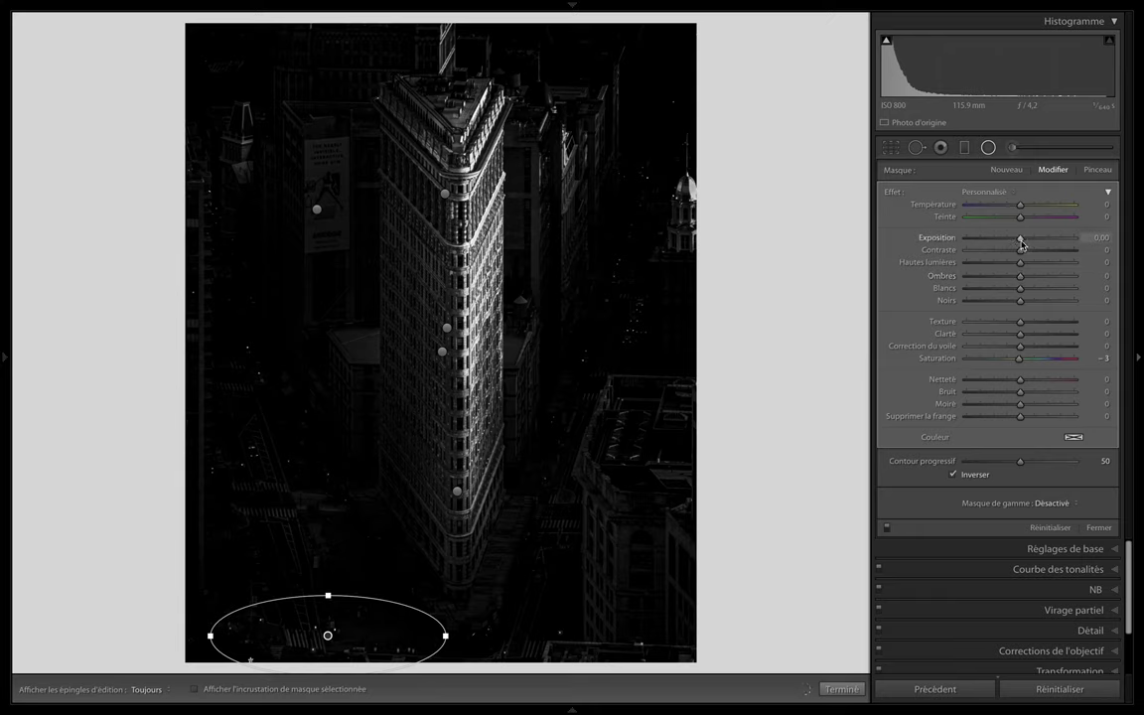
pyautogui.moveTo(1021, 239); pyautogui.dragTo(1015, 240)
pyautogui.moveTo(518, 636); pyautogui.dragTo(693, 681)
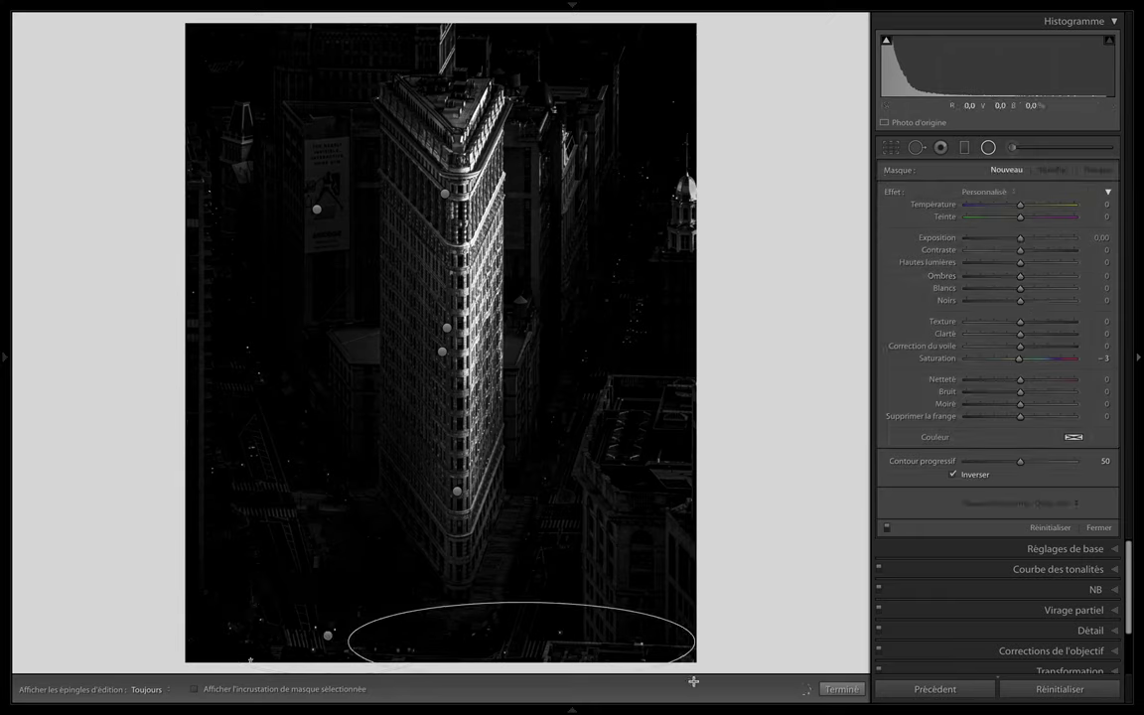
pyautogui.moveTo(518, 602); pyautogui.dragTo(518, 566)
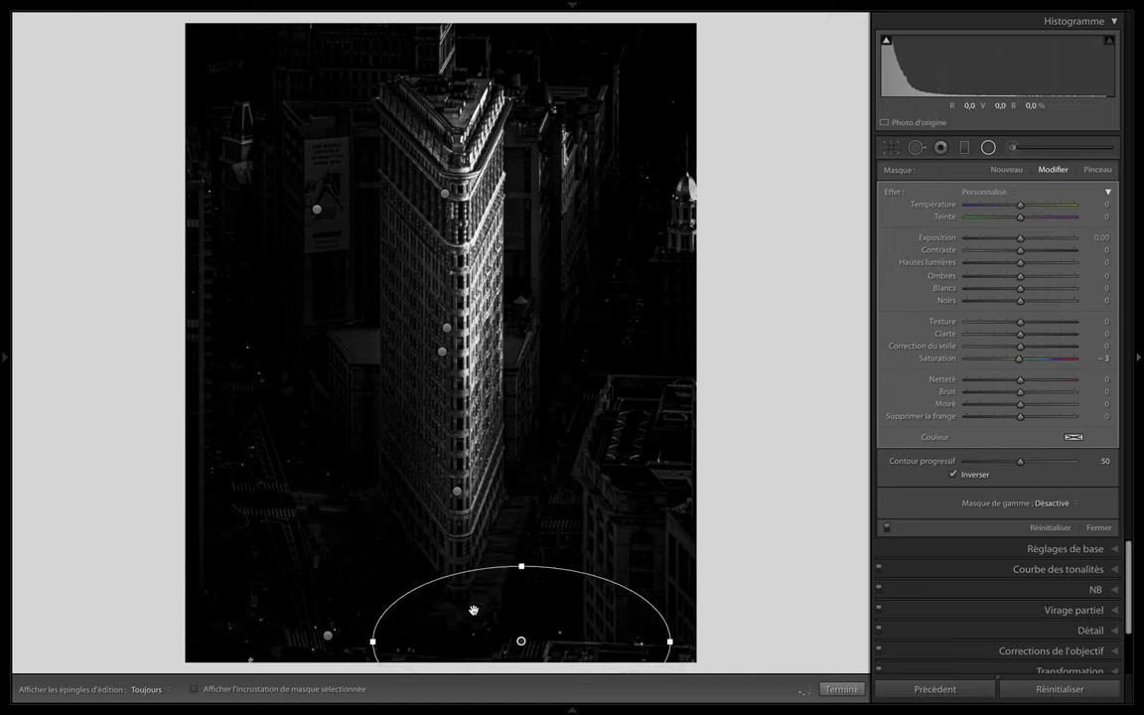
pyautogui.moveTo(520, 641)
pyautogui.mouseDown()
pyautogui.moveTo(609, 642)
pyautogui.moveTo(579, 632)
pyautogui.mouseUp()
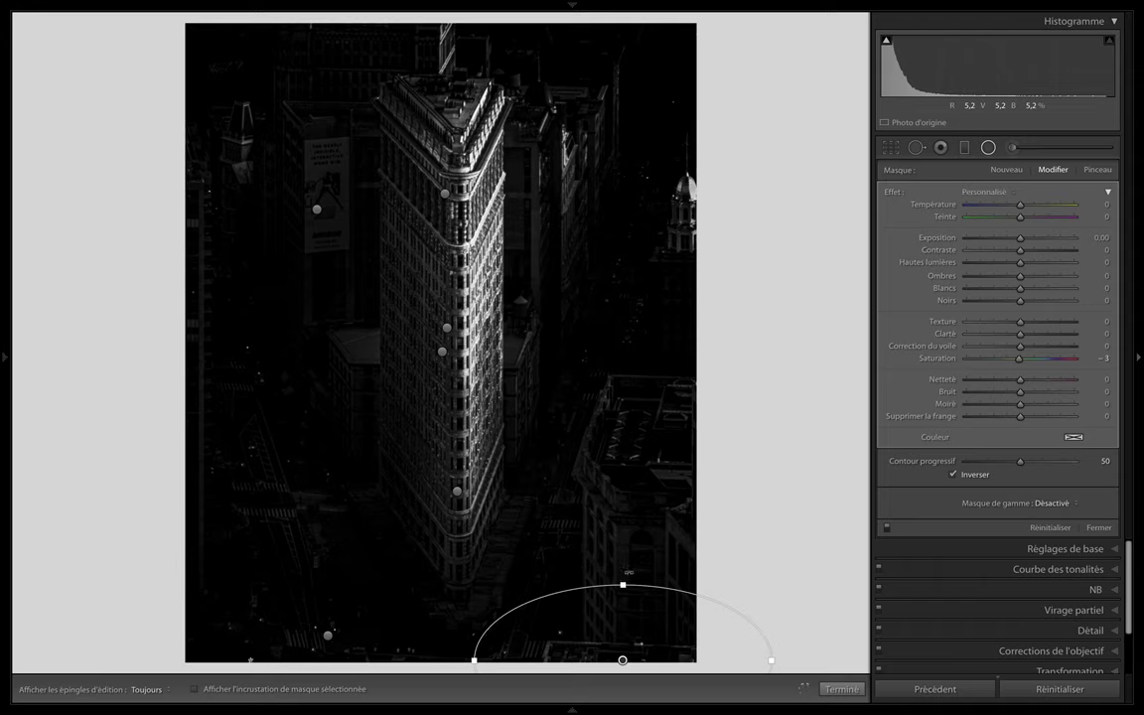
# - Rotate the bottom radial mask, feather it to 100, and darken it to exposure −0.68, blacks −4
pyautogui.moveTo(585, 555); pyautogui.dragTo(546, 565)
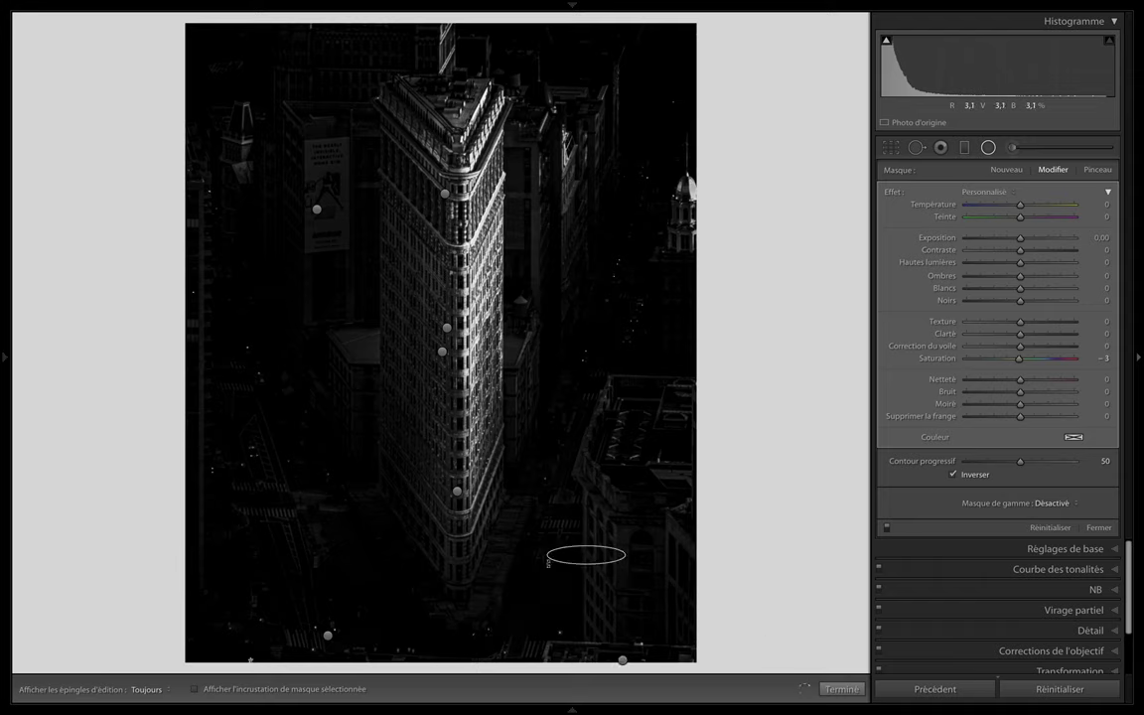
pyautogui.hotkey('ctrl', 'z')
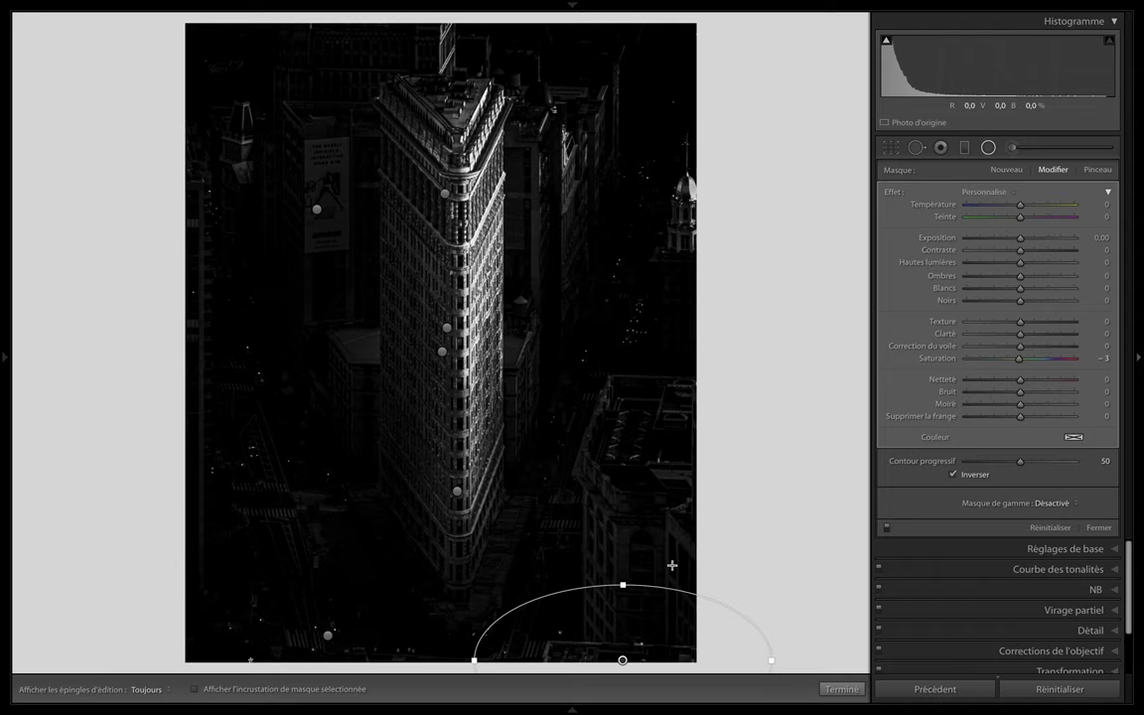
pyautogui.moveTo(673, 565); pyautogui.dragTo(636, 552)
pyautogui.moveTo(1020, 464); pyautogui.dragTo(1074, 461)
pyautogui.moveTo(1020, 241); pyautogui.dragTo(1016, 240)
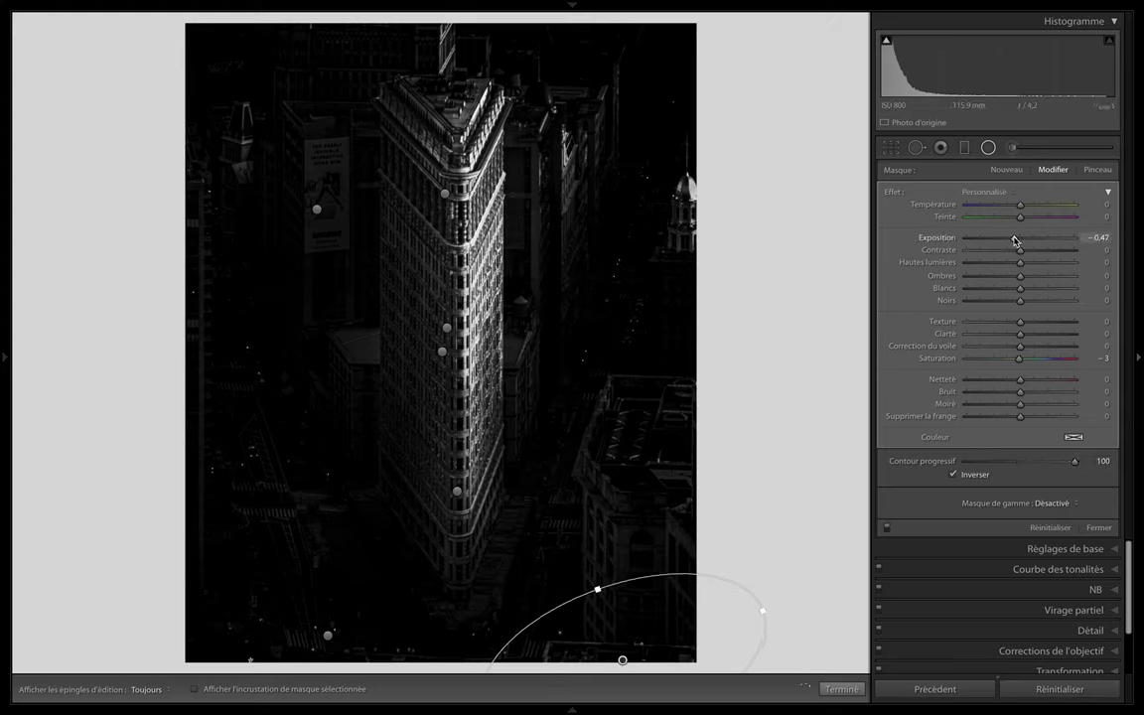
pyautogui.moveTo(597, 589); pyautogui.dragTo(587, 564)
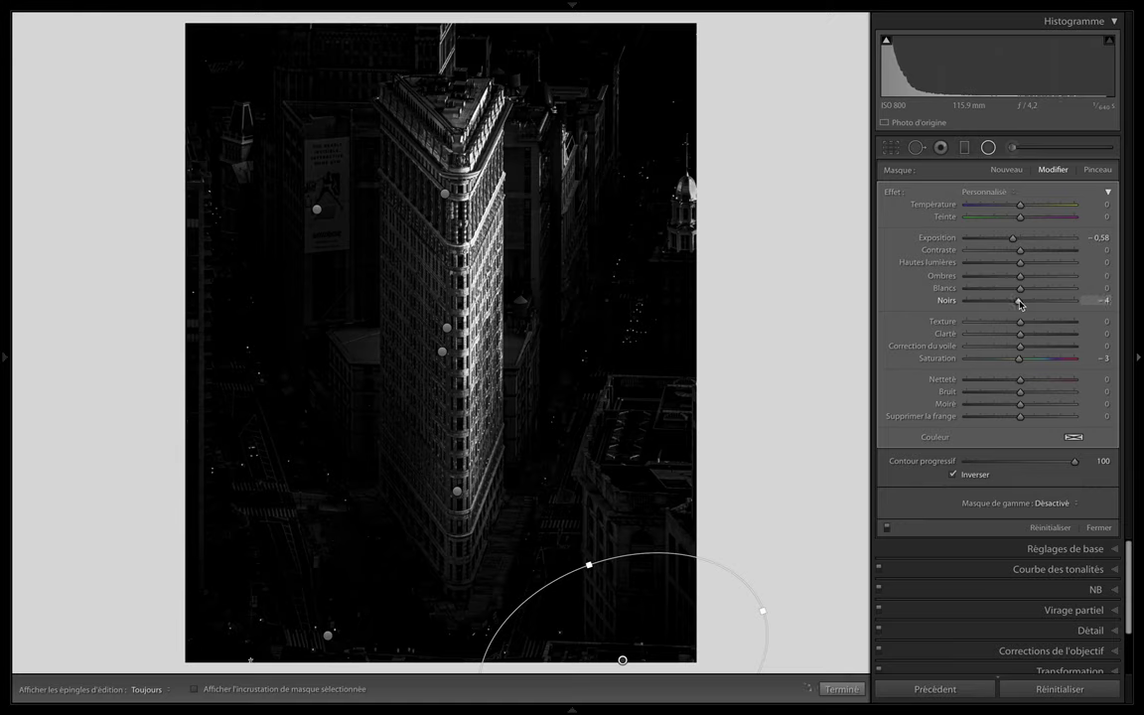
pyautogui.click(1013, 239)
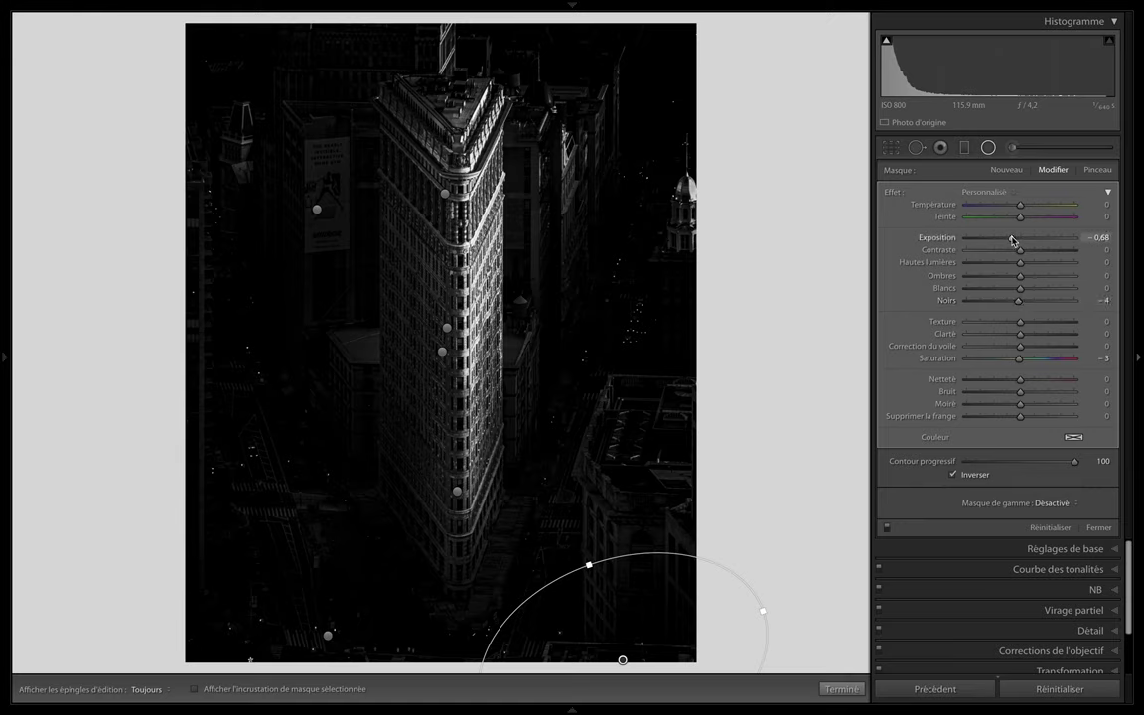
pyautogui.press('Escape')
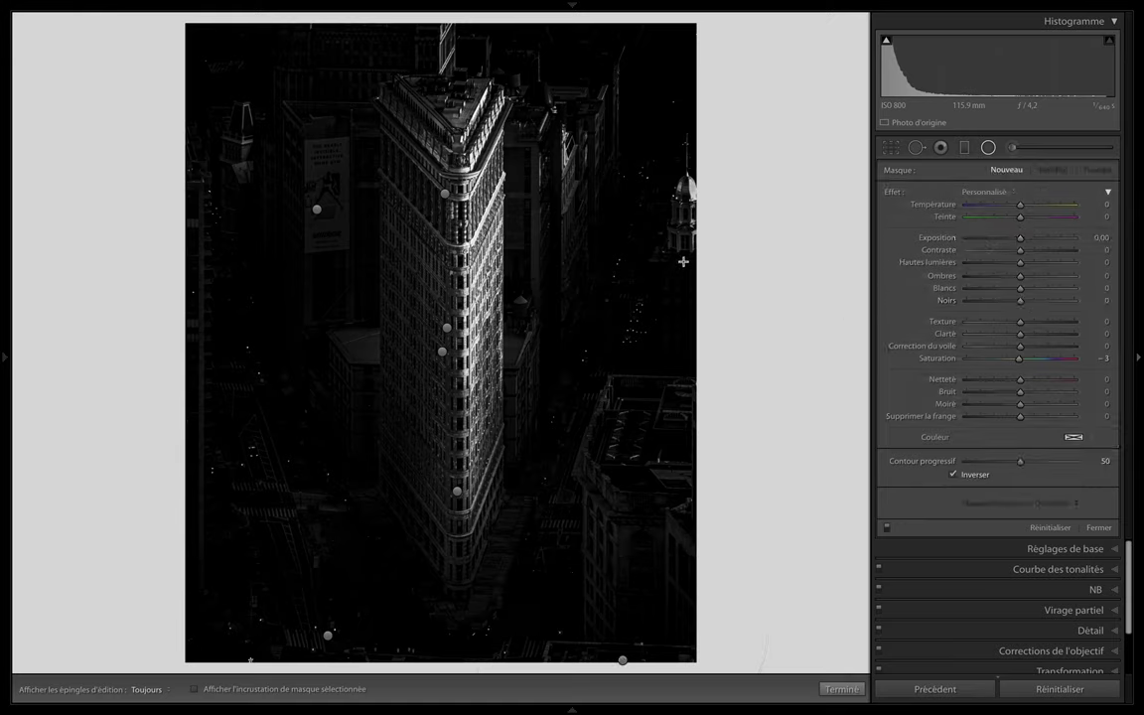
# - Brighten the dome at right with a feathered radial mask and darken above the rooftop to −0.33
pyautogui.moveTo(685, 222)
pyautogui.mouseDown()
pyautogui.moveTo(642, 286)
pyautogui.moveTo(680, 250)
pyautogui.mouseUp()
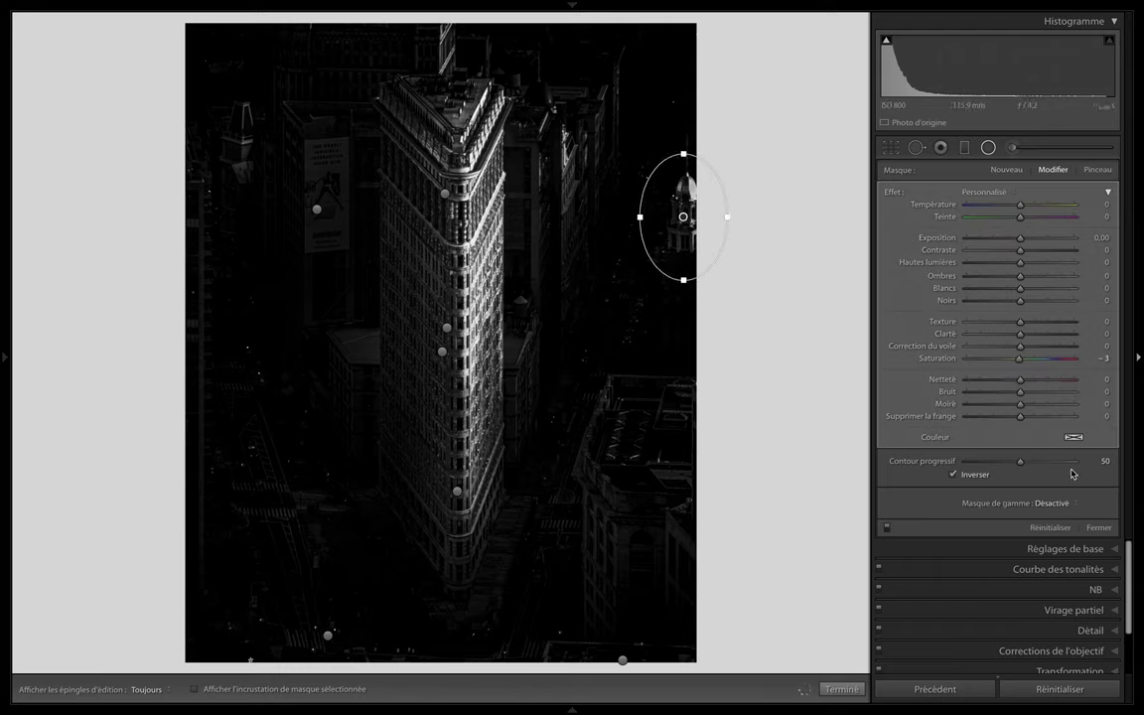
pyautogui.click(1103, 461)
pyautogui.moveTo(1020, 238); pyautogui.dragTo(1022, 242)
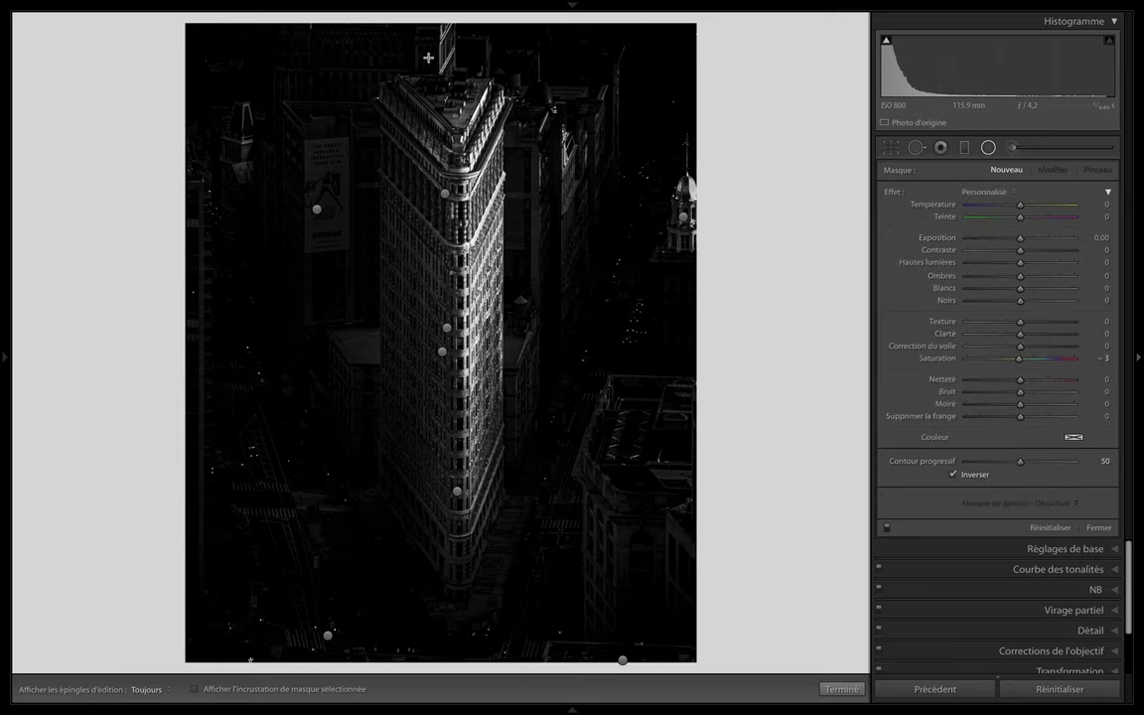
pyautogui.moveTo(429, 48); pyautogui.dragTo(526, 76)
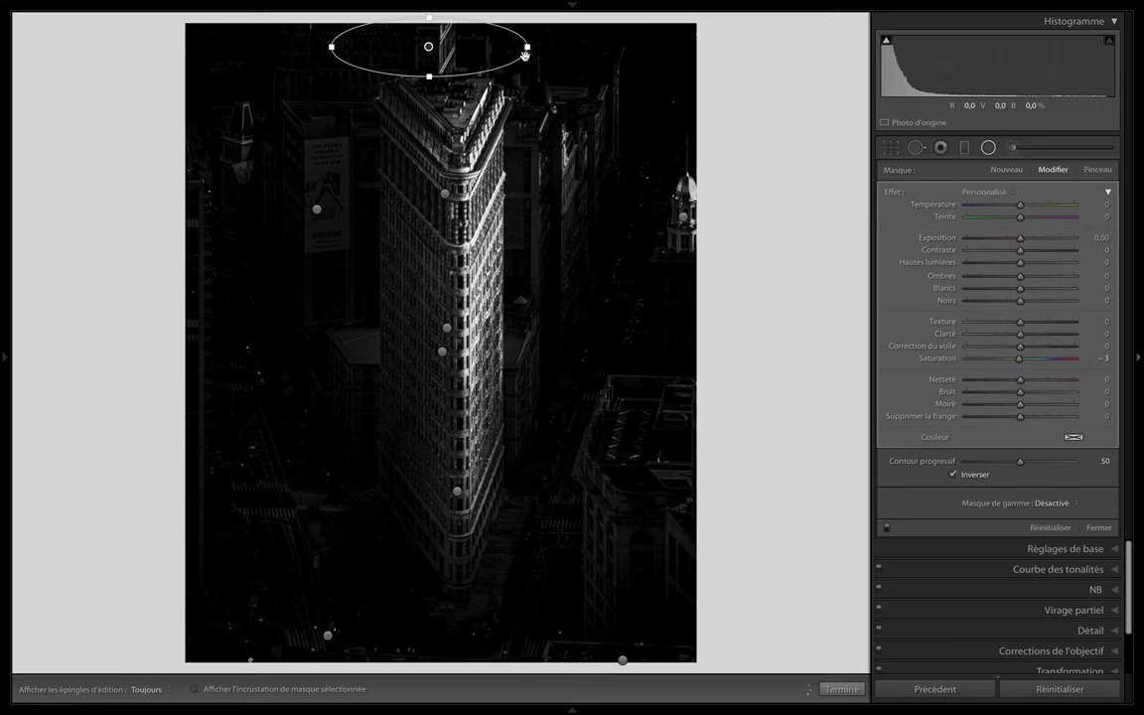
pyautogui.moveTo(1019, 239); pyautogui.dragTo(1015, 239)
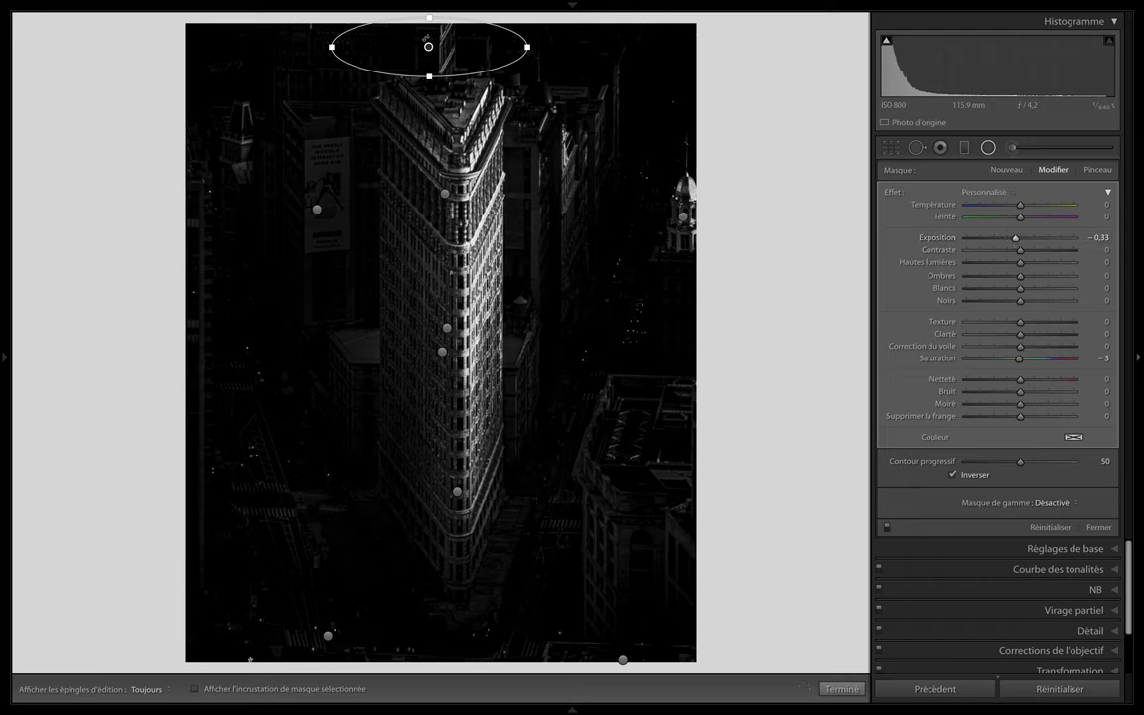
# - Brighten the strip right of the building to +0.20 with a tall, fully feathered radial mask
pyautogui.moveTo(571, 221); pyautogui.dragTo(546, 328)
pyautogui.moveTo(572, 260)
pyautogui.mouseDown()
pyautogui.moveTo(572, 295)
pyautogui.moveTo(606, 257)
pyautogui.moveTo(573, 247)
pyautogui.mouseUp()
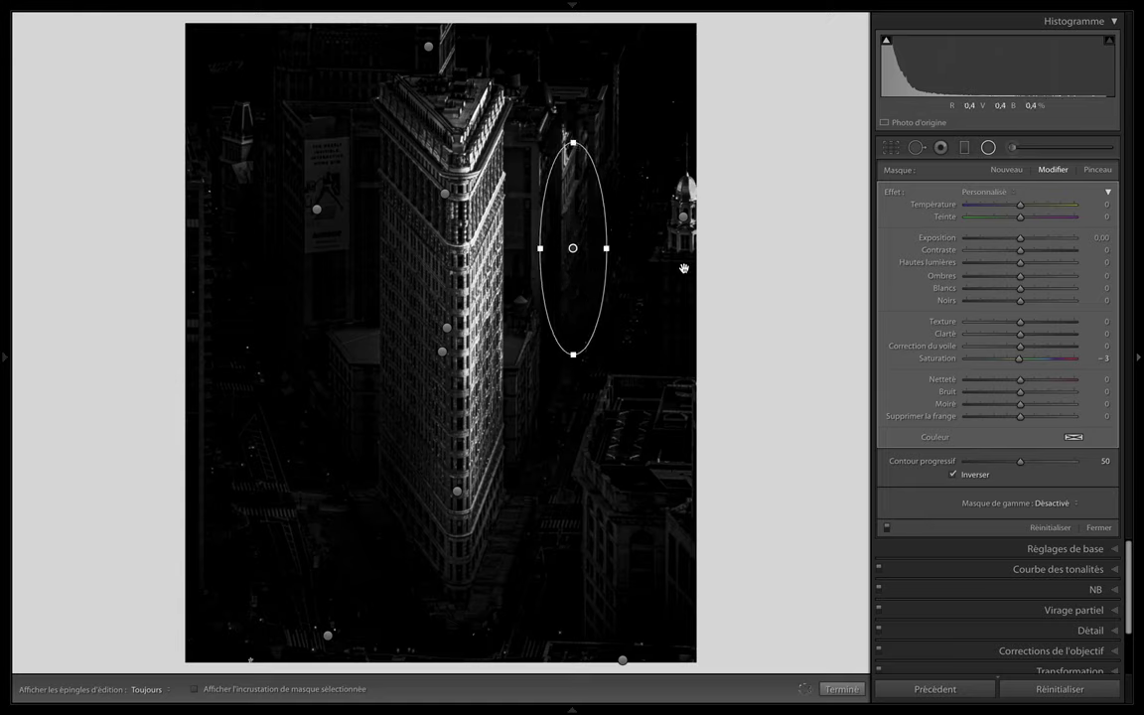
pyautogui.moveTo(1044, 459); pyautogui.dragTo(1080, 460)
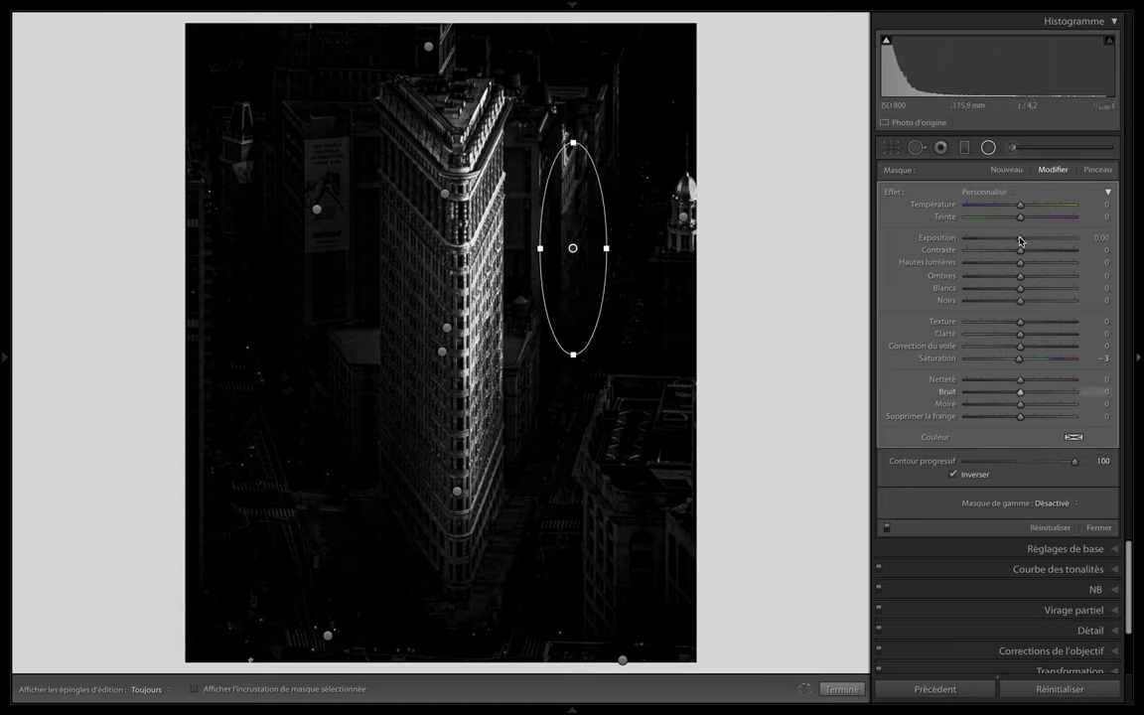
pyautogui.moveTo(1019, 240); pyautogui.dragTo(1023, 240)
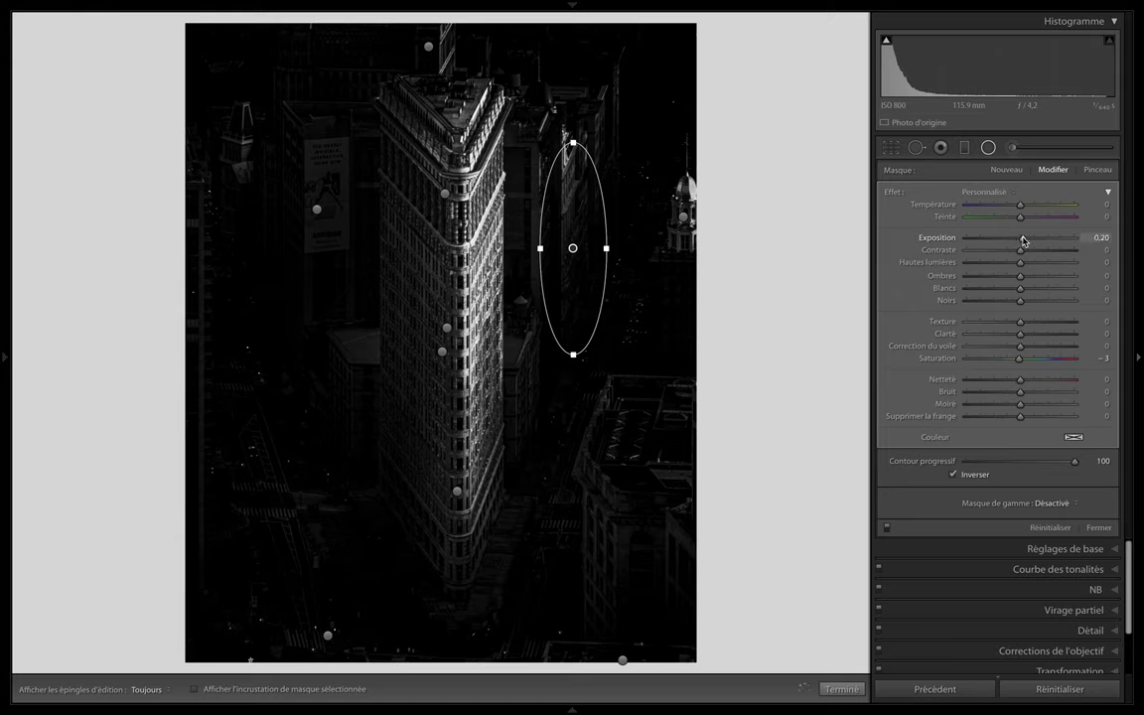
pyautogui.click(649, 459)
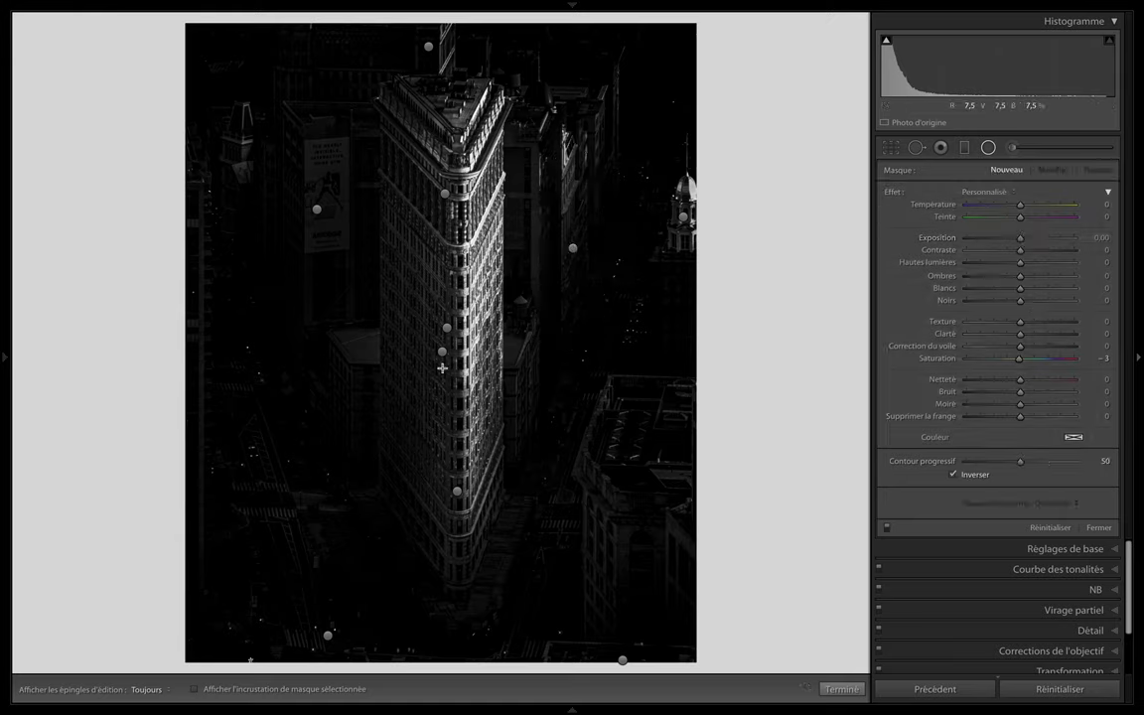
# - Paint the left facade with a brush mask: exposure −0.25, shadows −12, whites 23, blacks −6, clarity 13
pyautogui.click(1010, 148)
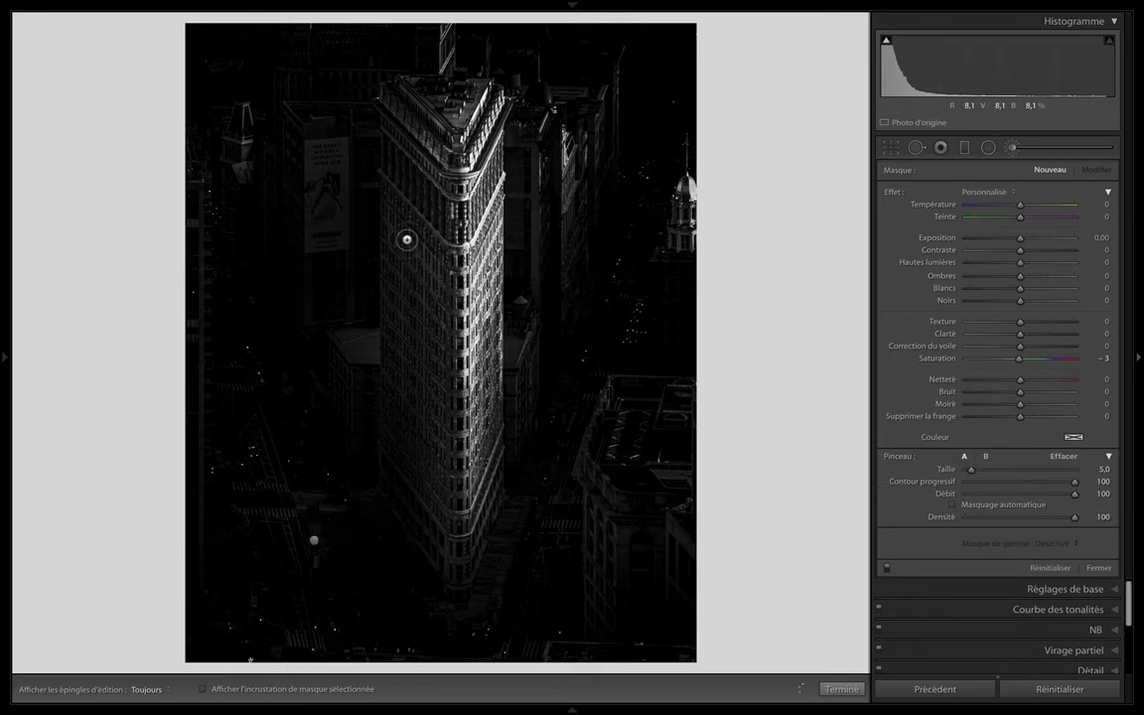
pyautogui.click(397, 153)
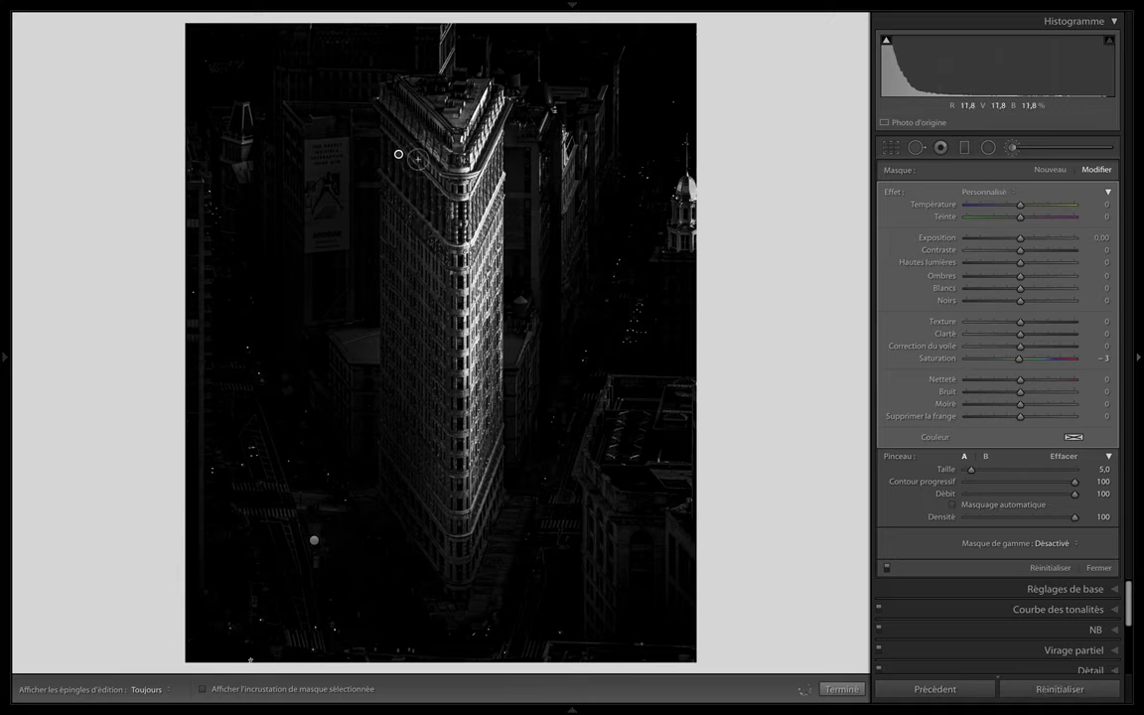
pyautogui.press('o')
pyautogui.press('h')
pyautogui.press('h')
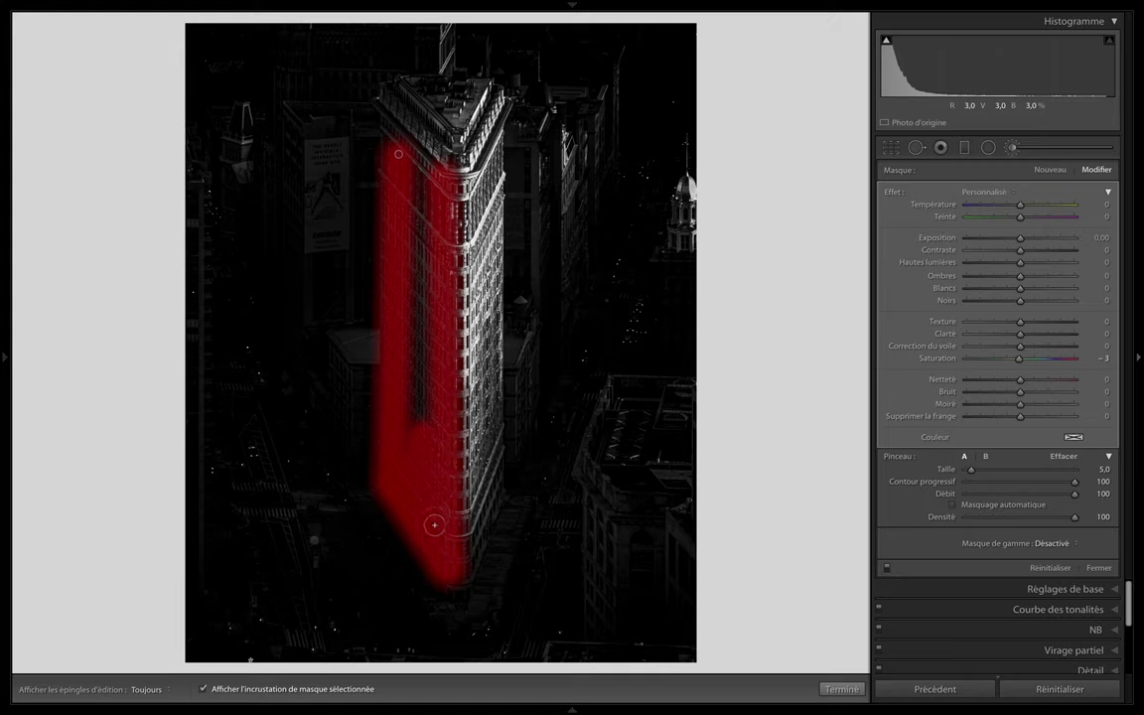
pyautogui.moveTo(421, 417); pyautogui.dragTo(423, 180)
pyautogui.moveTo(403, 475); pyautogui.dragTo(416, 194)
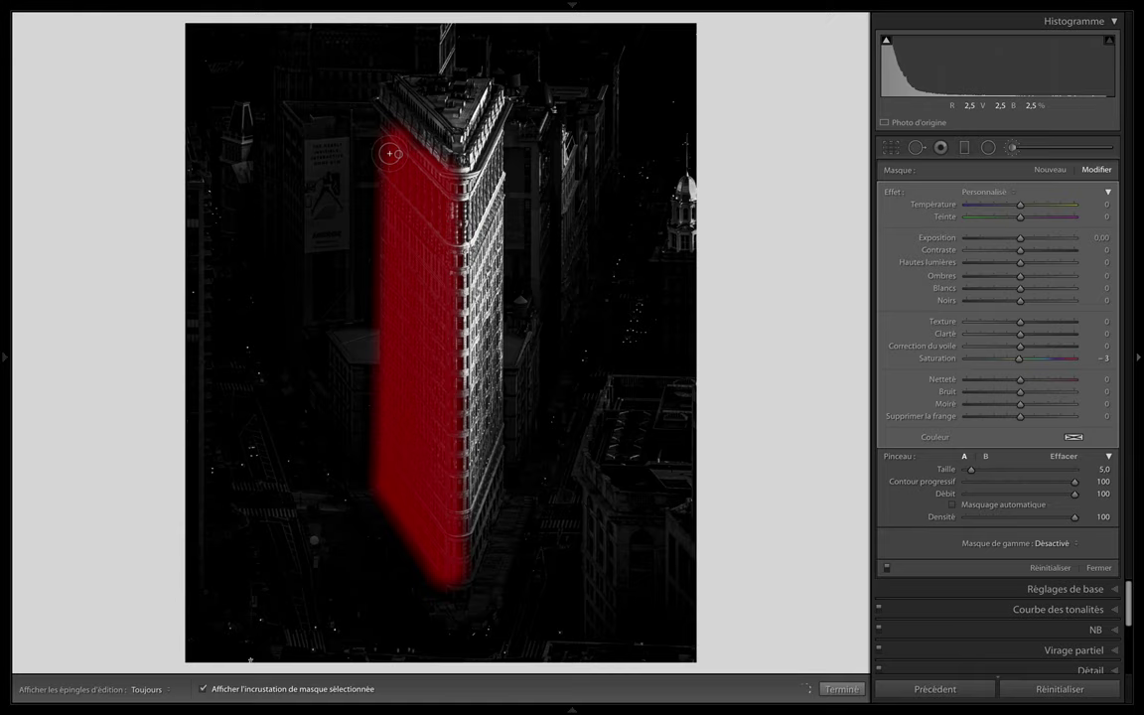
pyautogui.moveTo(387, 131); pyautogui.dragTo(382, 97)
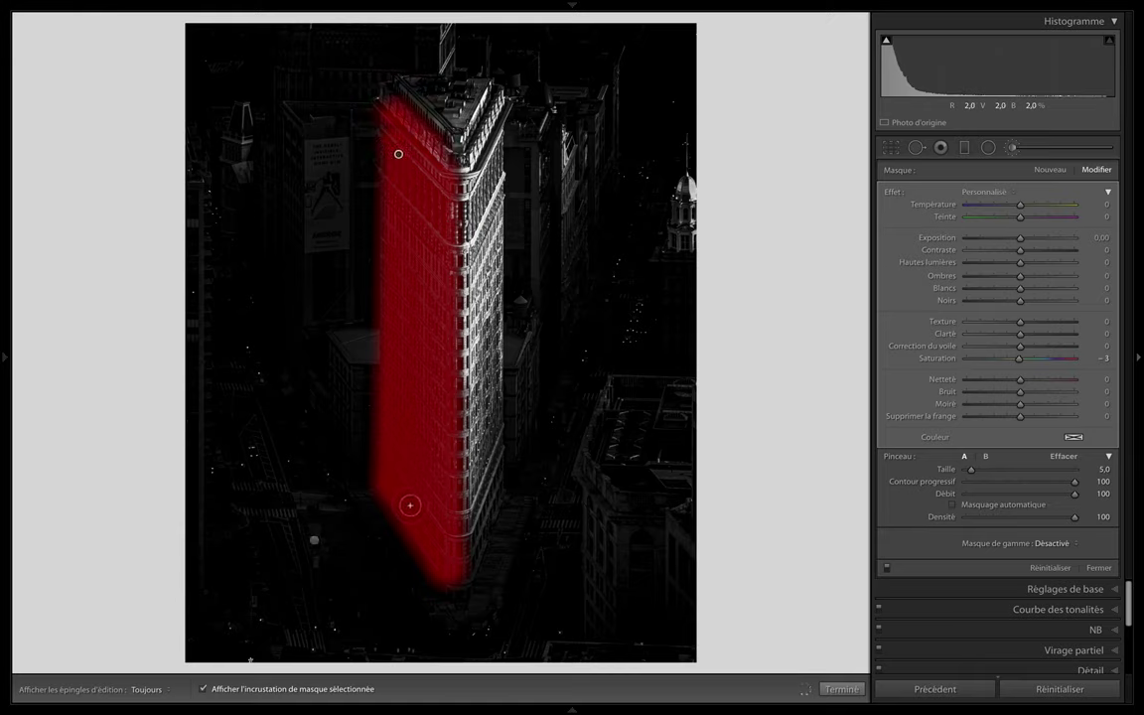
pyautogui.press('o')
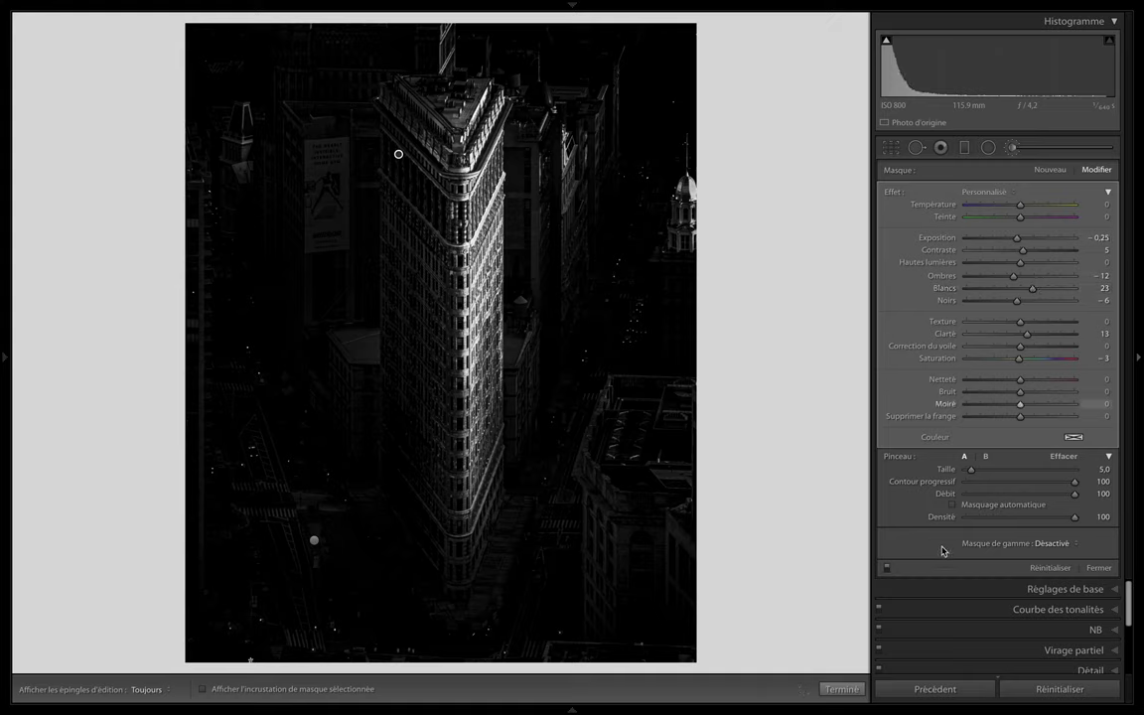
pyautogui.click(886, 569)
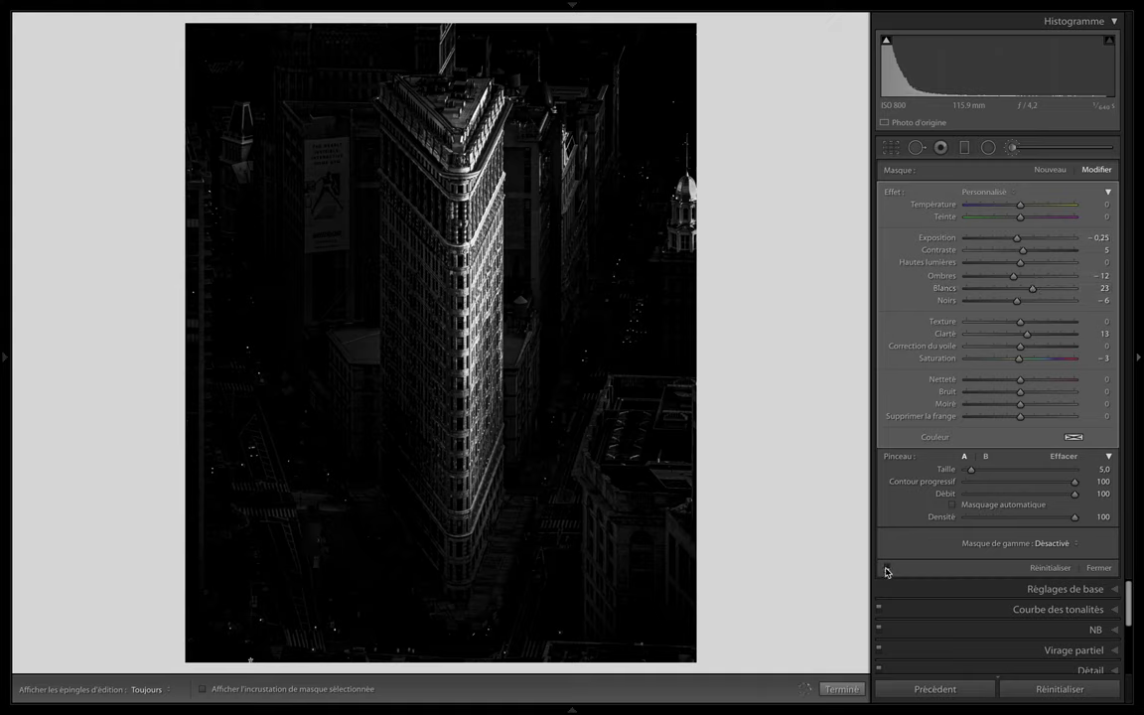
# - Apply a highlight-priority post-crop vignette at −6, midpoint 50 and feather 50
pyautogui.click(886, 569)
pyautogui.press('k')
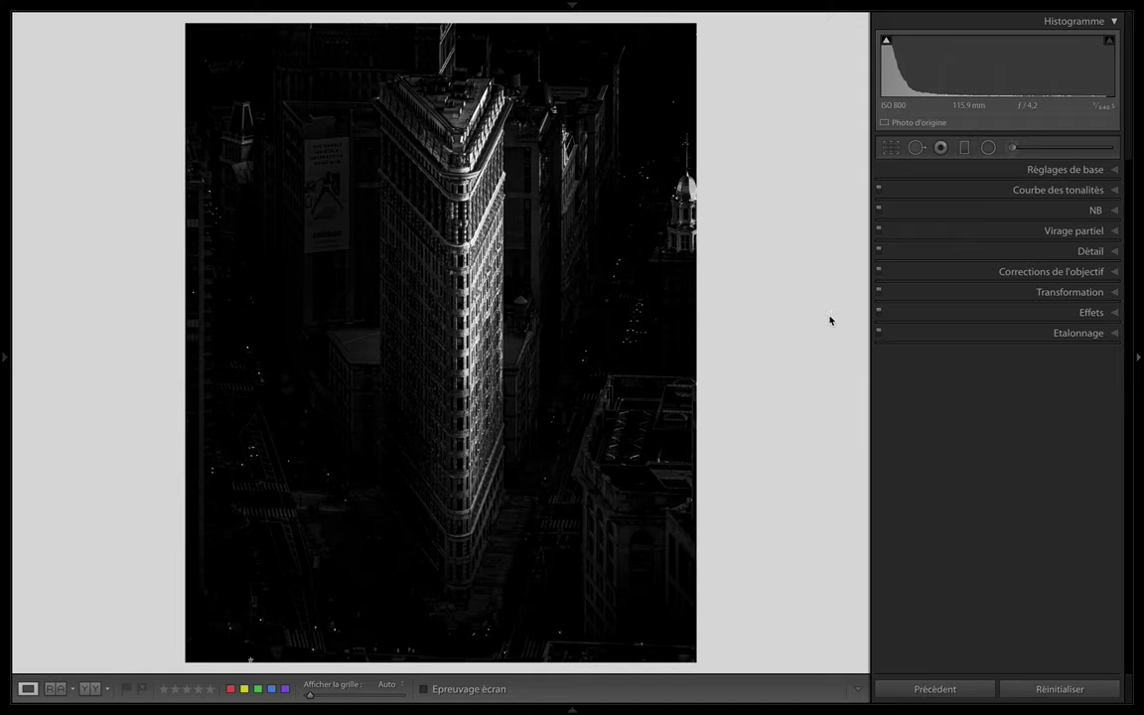
pyautogui.click(1118, 314)
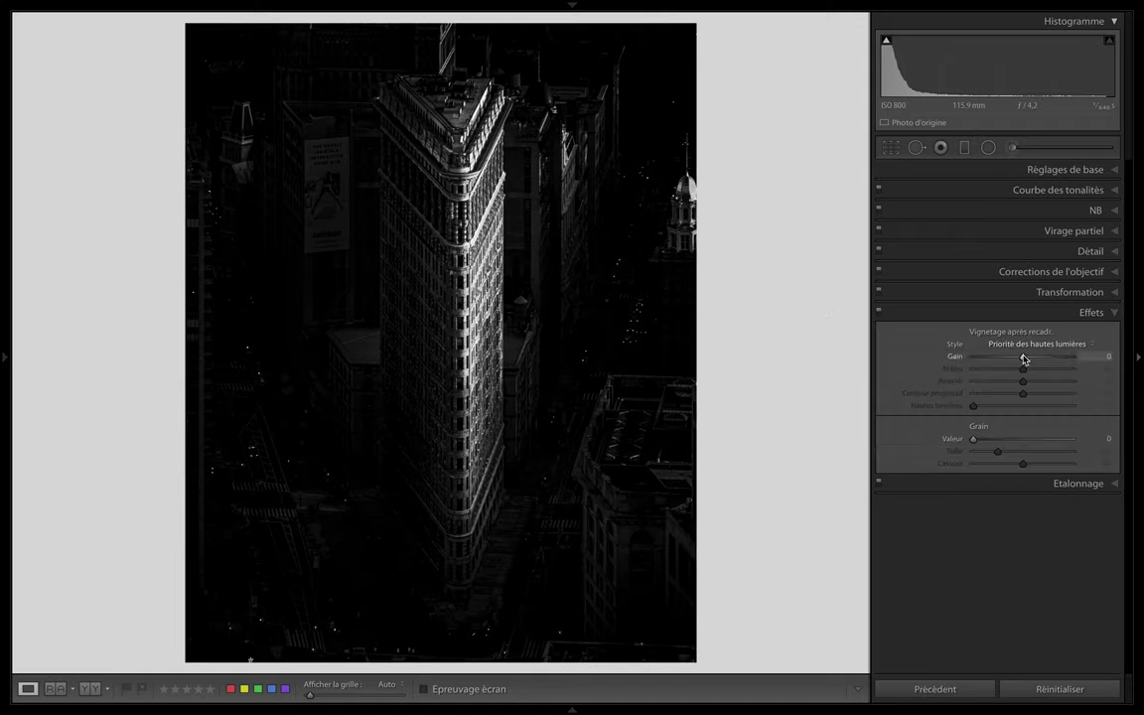
pyautogui.moveTo(1023, 357); pyautogui.dragTo(1020, 359)
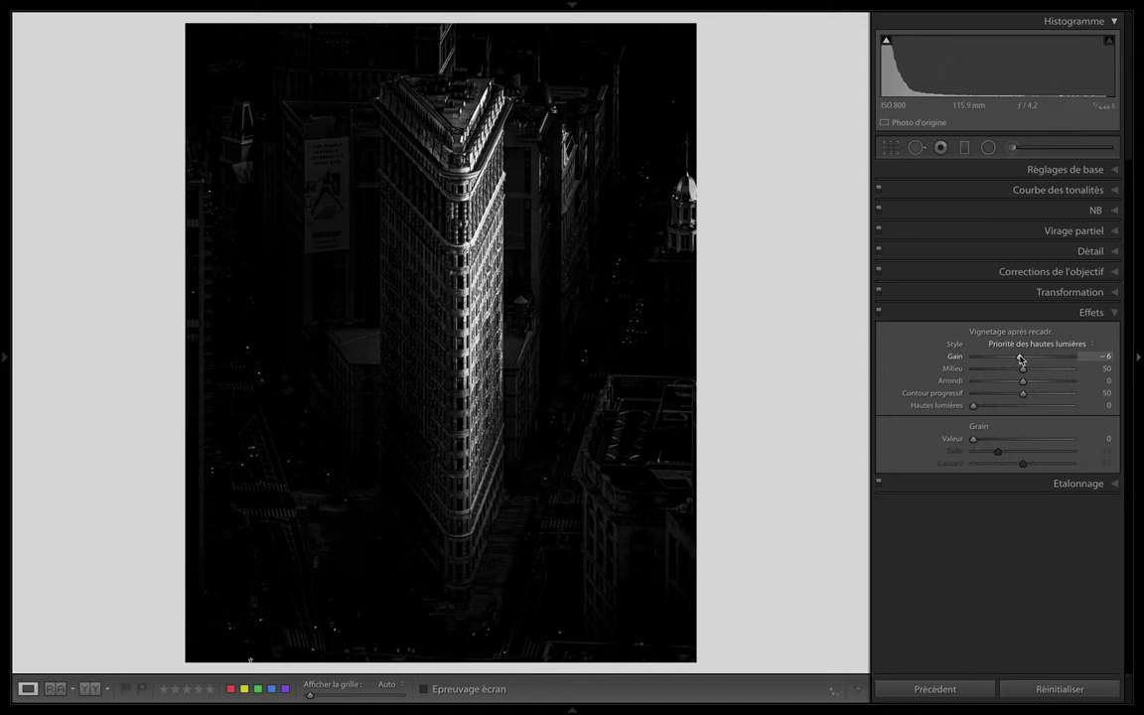
pyautogui.click(1114, 313)
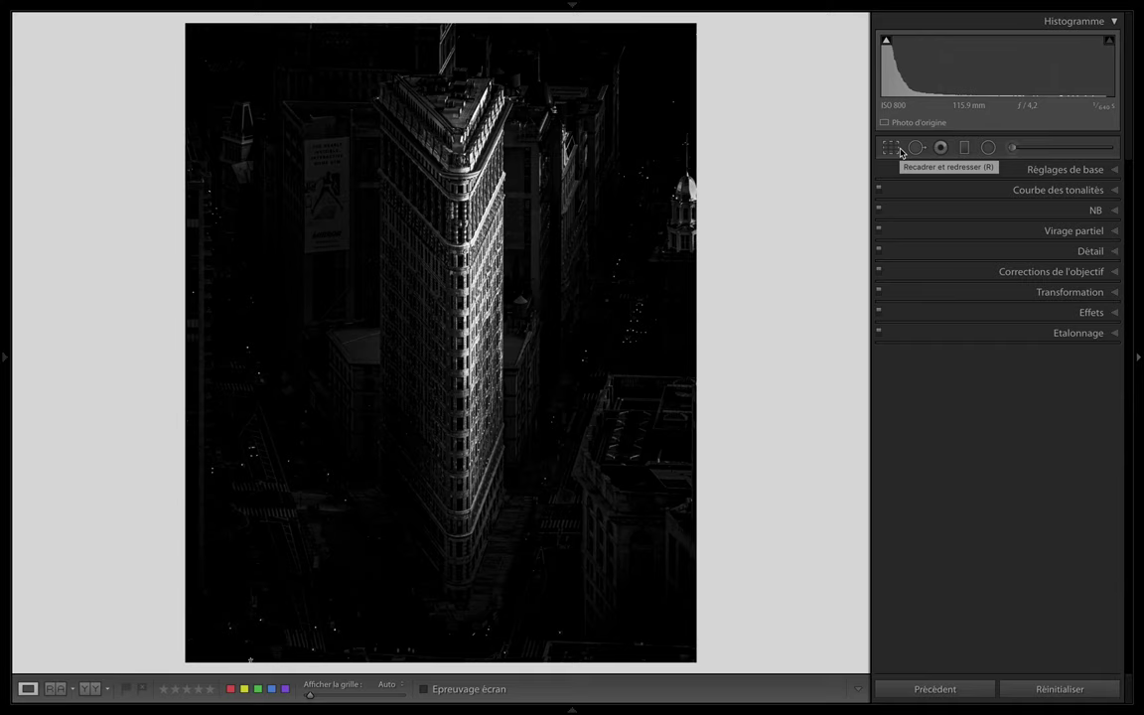
# - Tighten the crop slightly and darken the top radial mask to exposure −0.40
pyautogui.press('r')
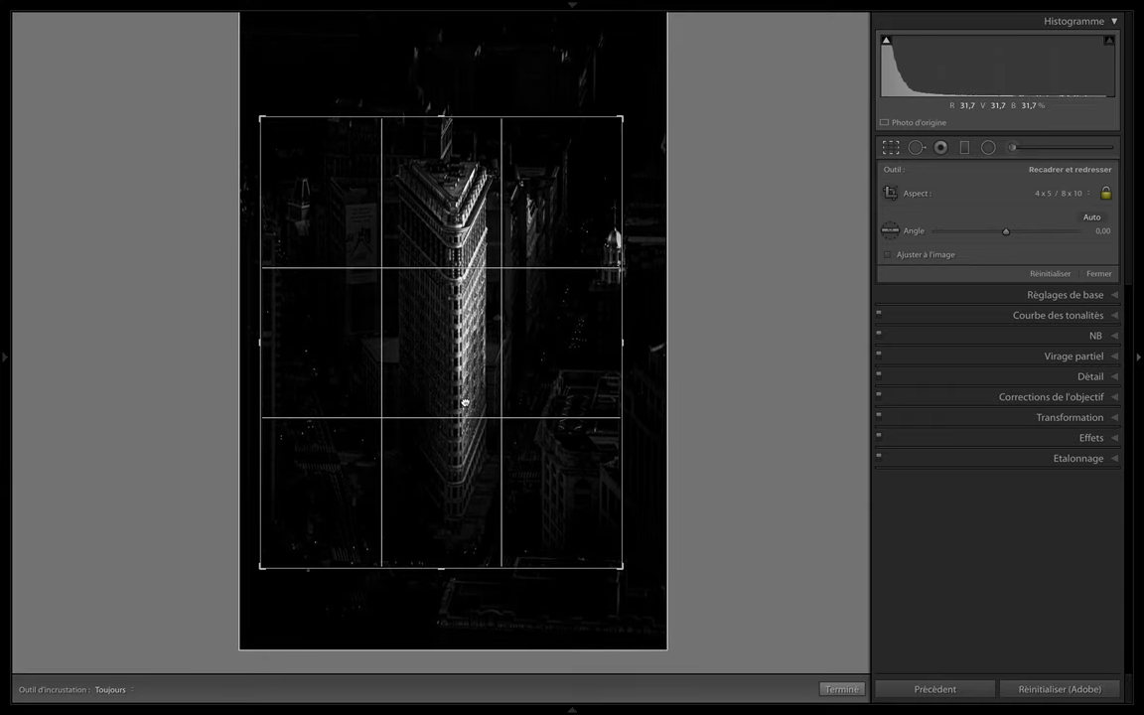
pyautogui.press('r')
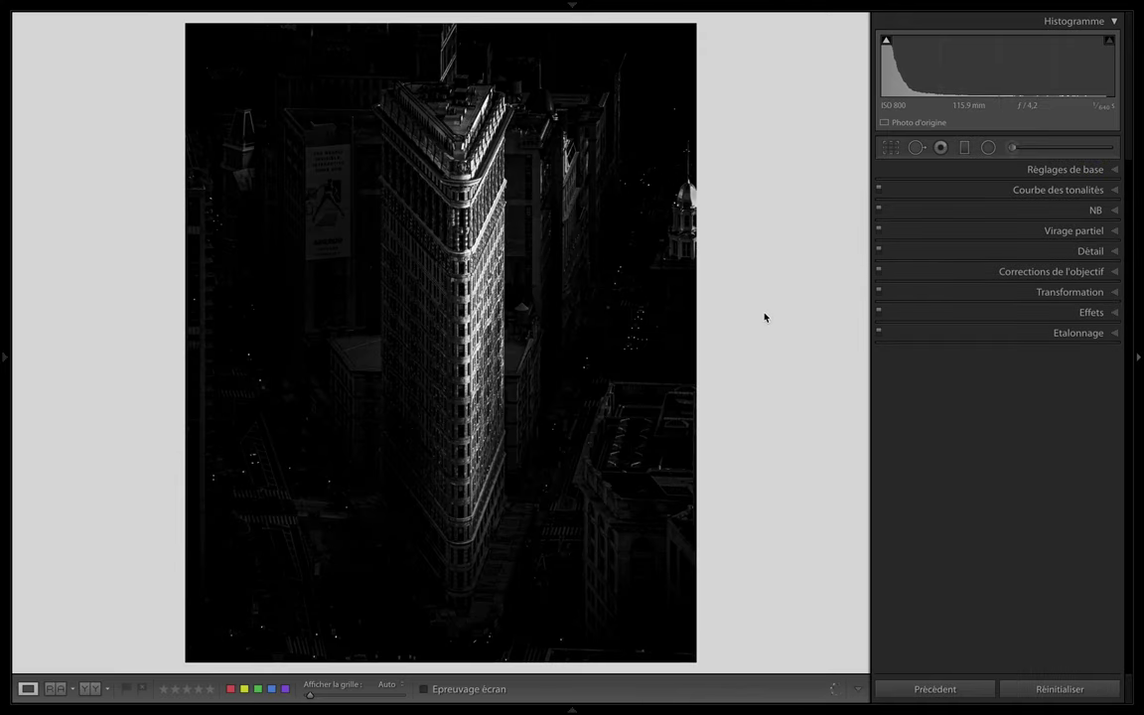
pyautogui.click(988, 147)
pyautogui.moveTo(427, 57)
pyautogui.mouseDown()
pyautogui.moveTo(508, 82)
pyautogui.moveTo(486, 46)
pyautogui.moveTo(438, 59)
pyautogui.moveTo(437, 23)
pyautogui.moveTo(469, 48)
pyautogui.mouseUp()
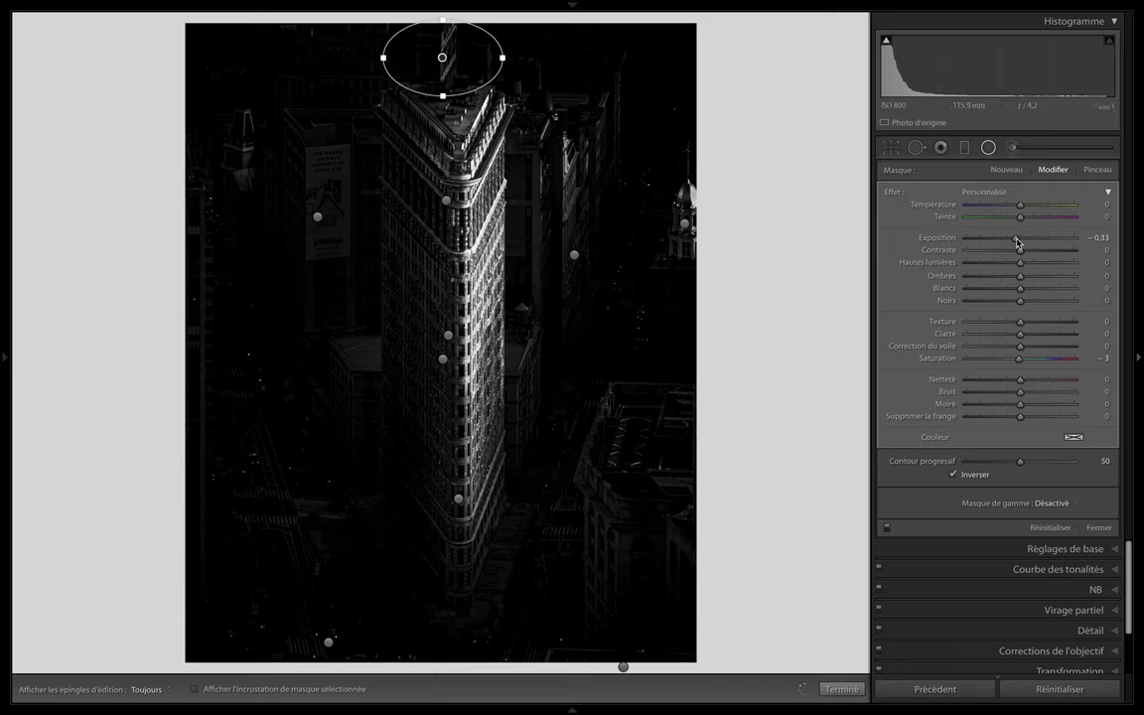
pyautogui.moveTo(1016, 241); pyautogui.dragTo(1015, 241)
pyautogui.press('Escape')
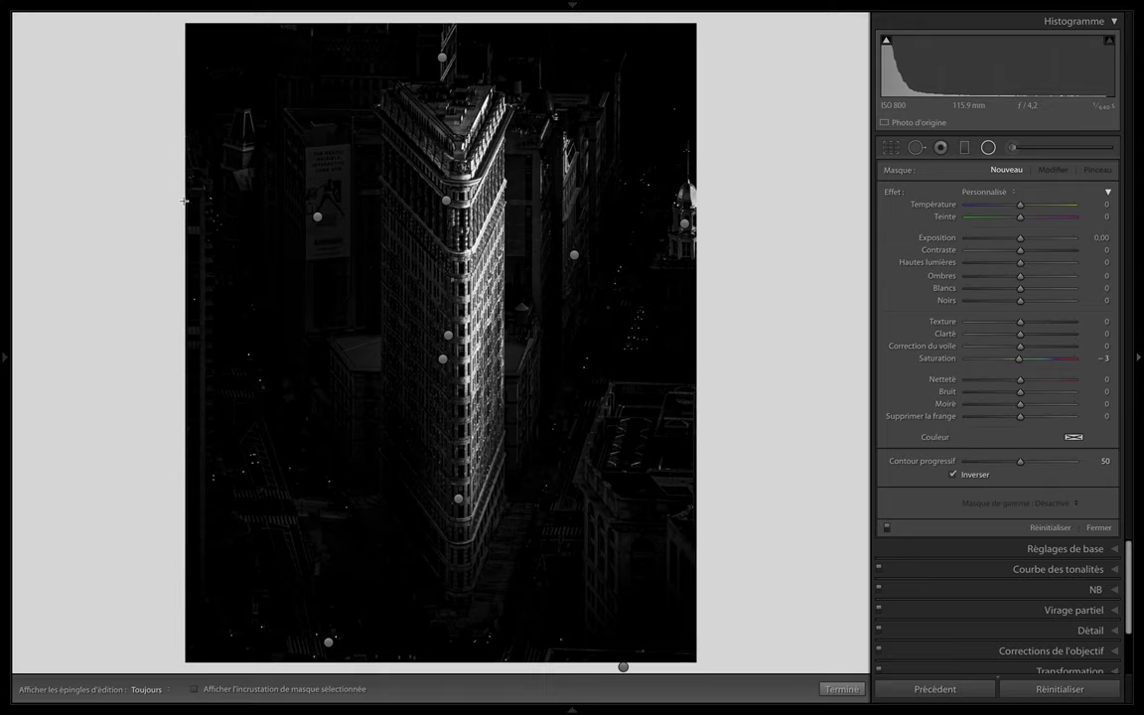
# - Close the masking tools, rate the photo five stars and compare with the colour original
pyautogui.hotkey('shift', 'm')
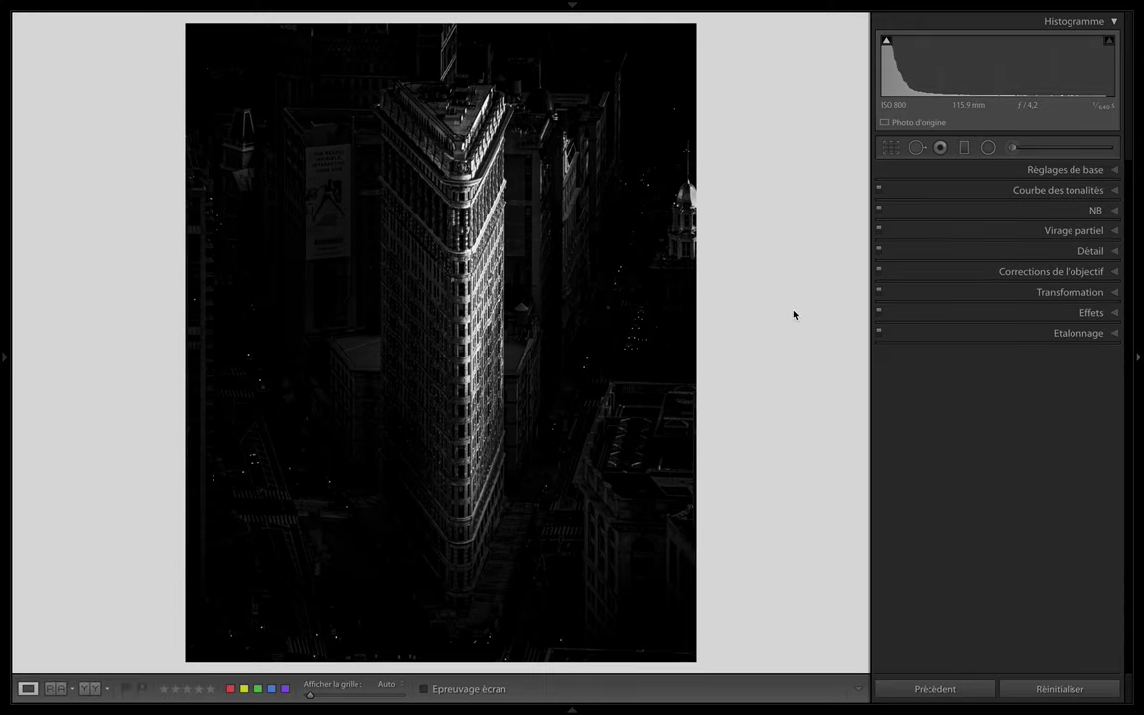
pyautogui.click(209, 688)
pyautogui.press('\\')
pyautogui.press('\\')
pyautogui.press('\\')
pyautogui.press('\\')
pyautogui.press('\\')
pyautogui.press('\\')
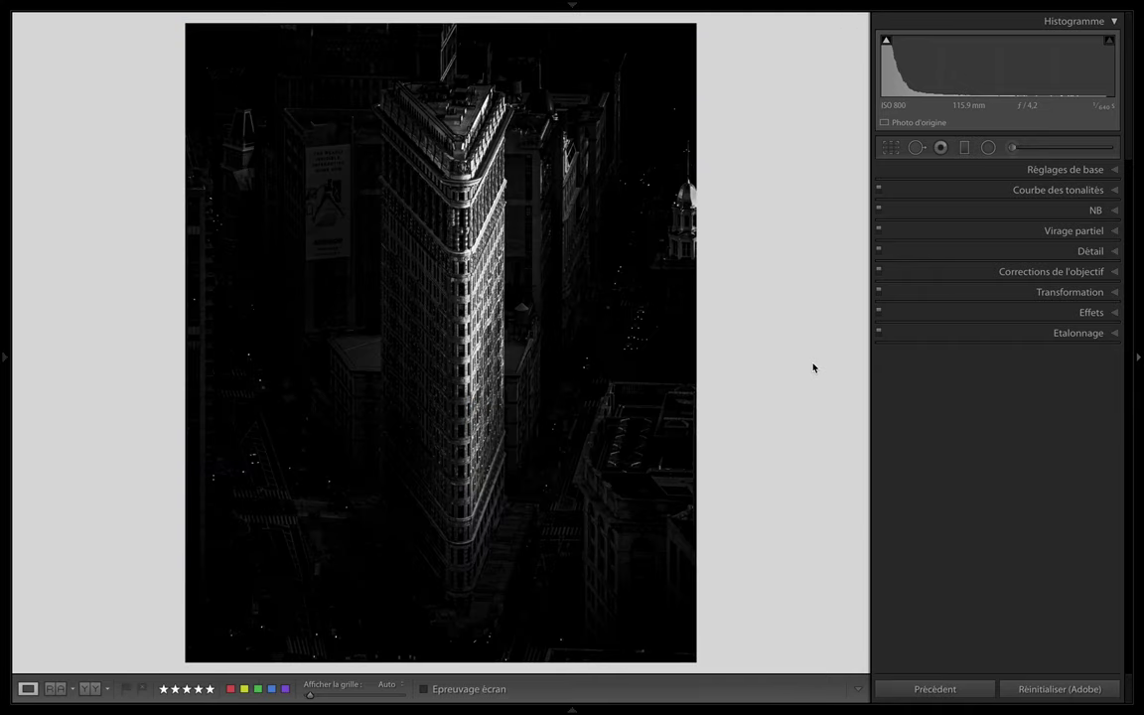